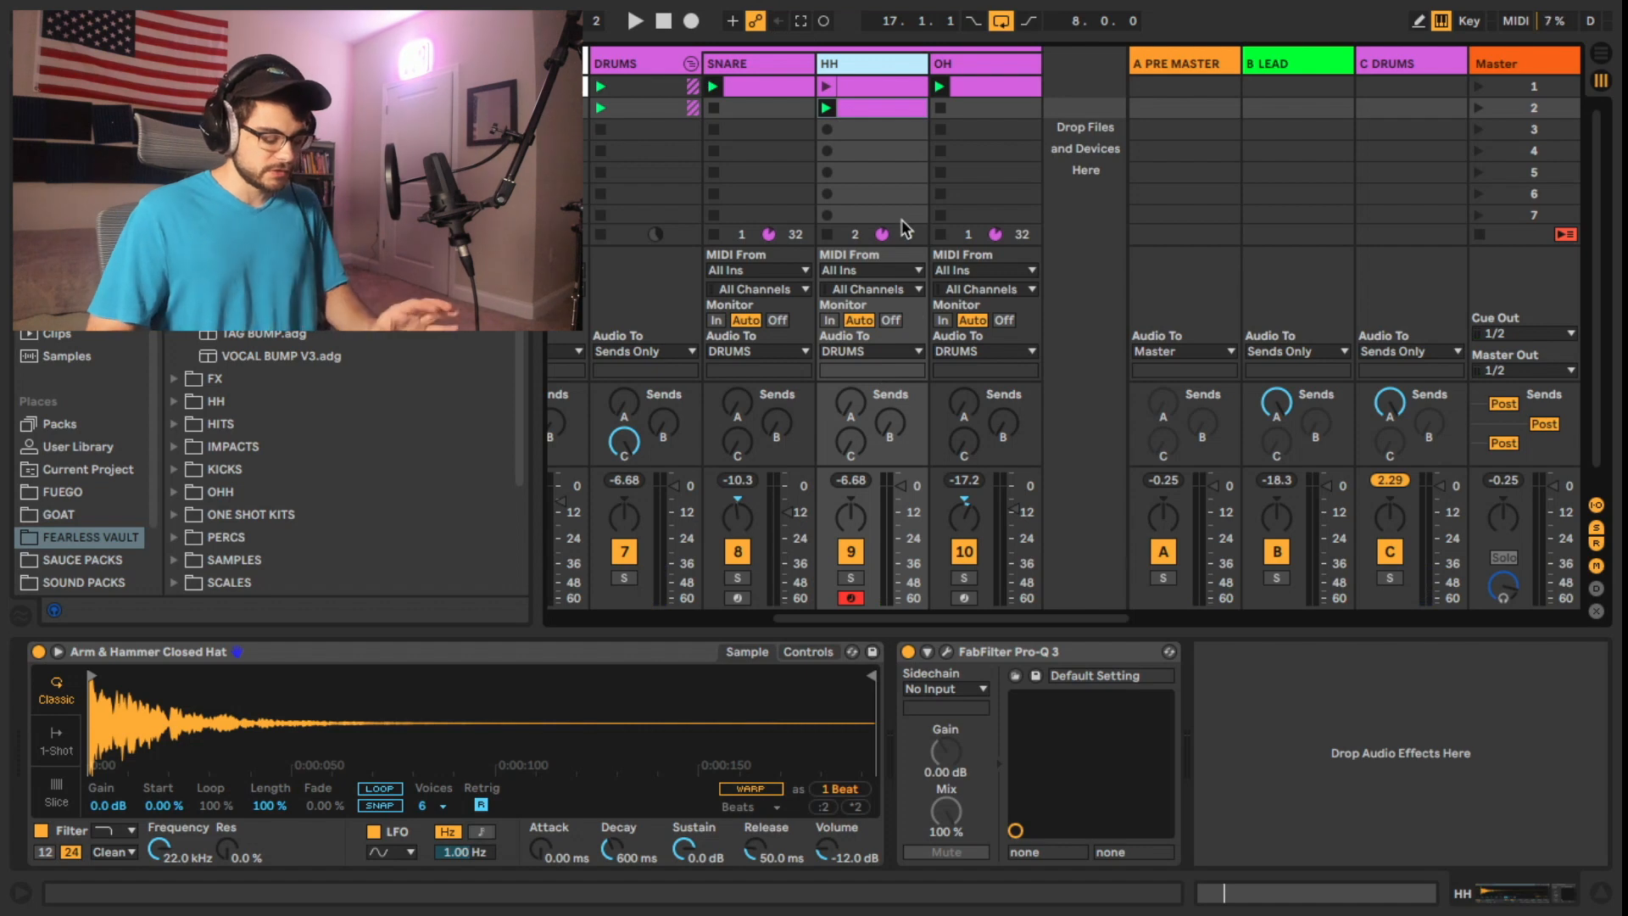
# Step: Play back the hi-hat clip and review its C3 pattern and the higher roll notes around bars 10 and 14
pyautogui.press('space')
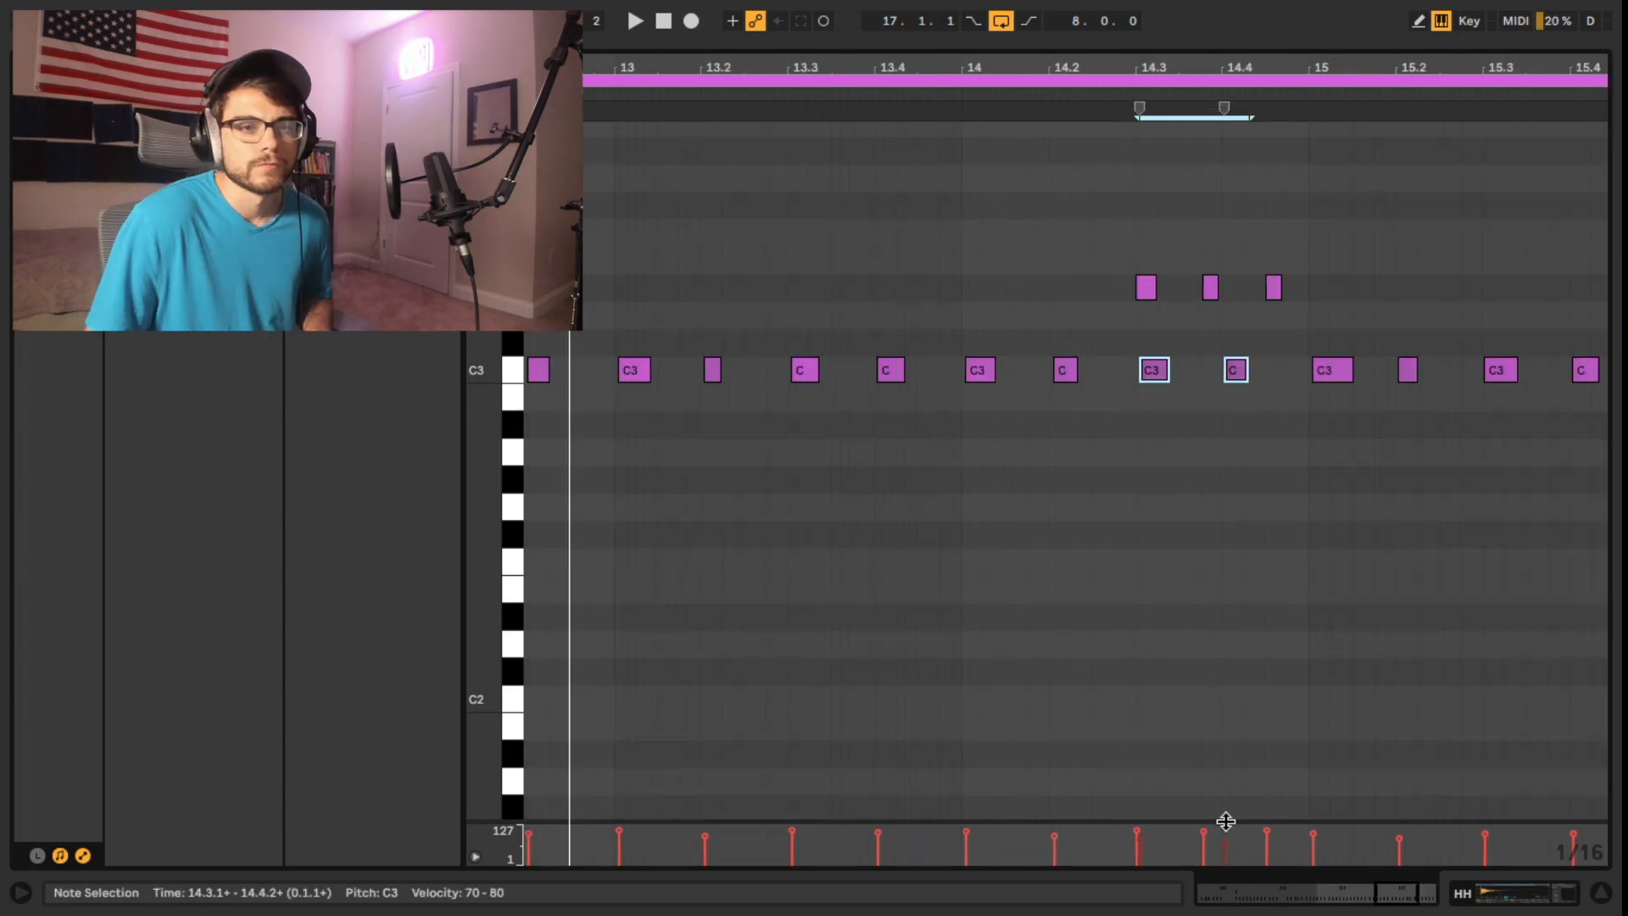
pyautogui.click(1222, 110)
pyautogui.moveTo(1142, 56); pyautogui.dragTo(1136, 255)
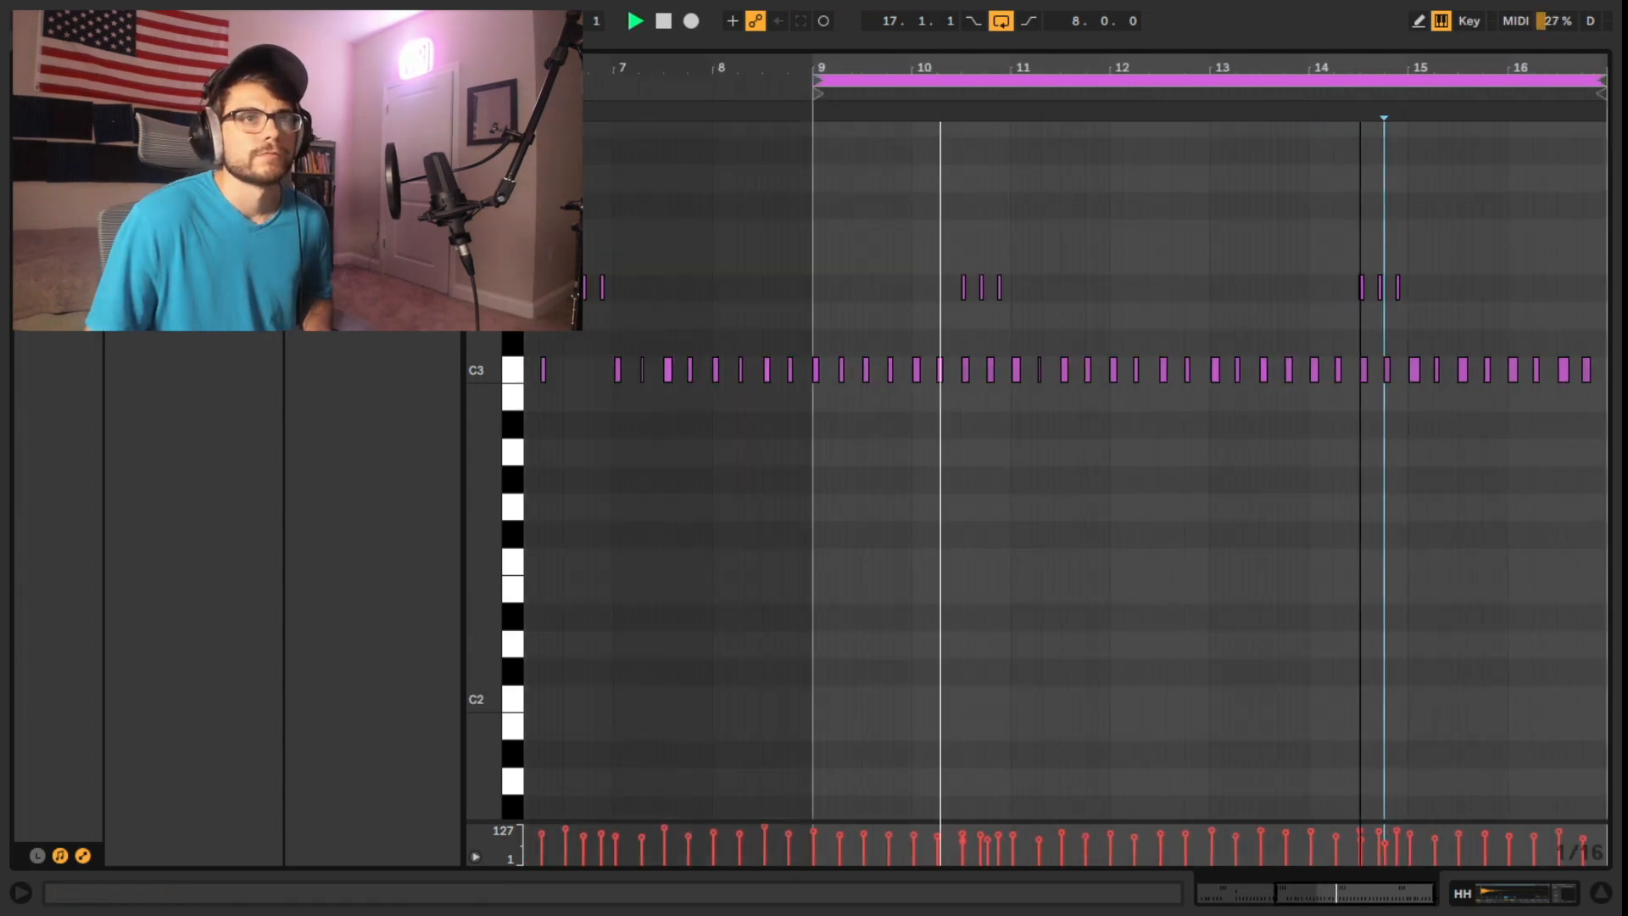
pyautogui.click(1111, 504)
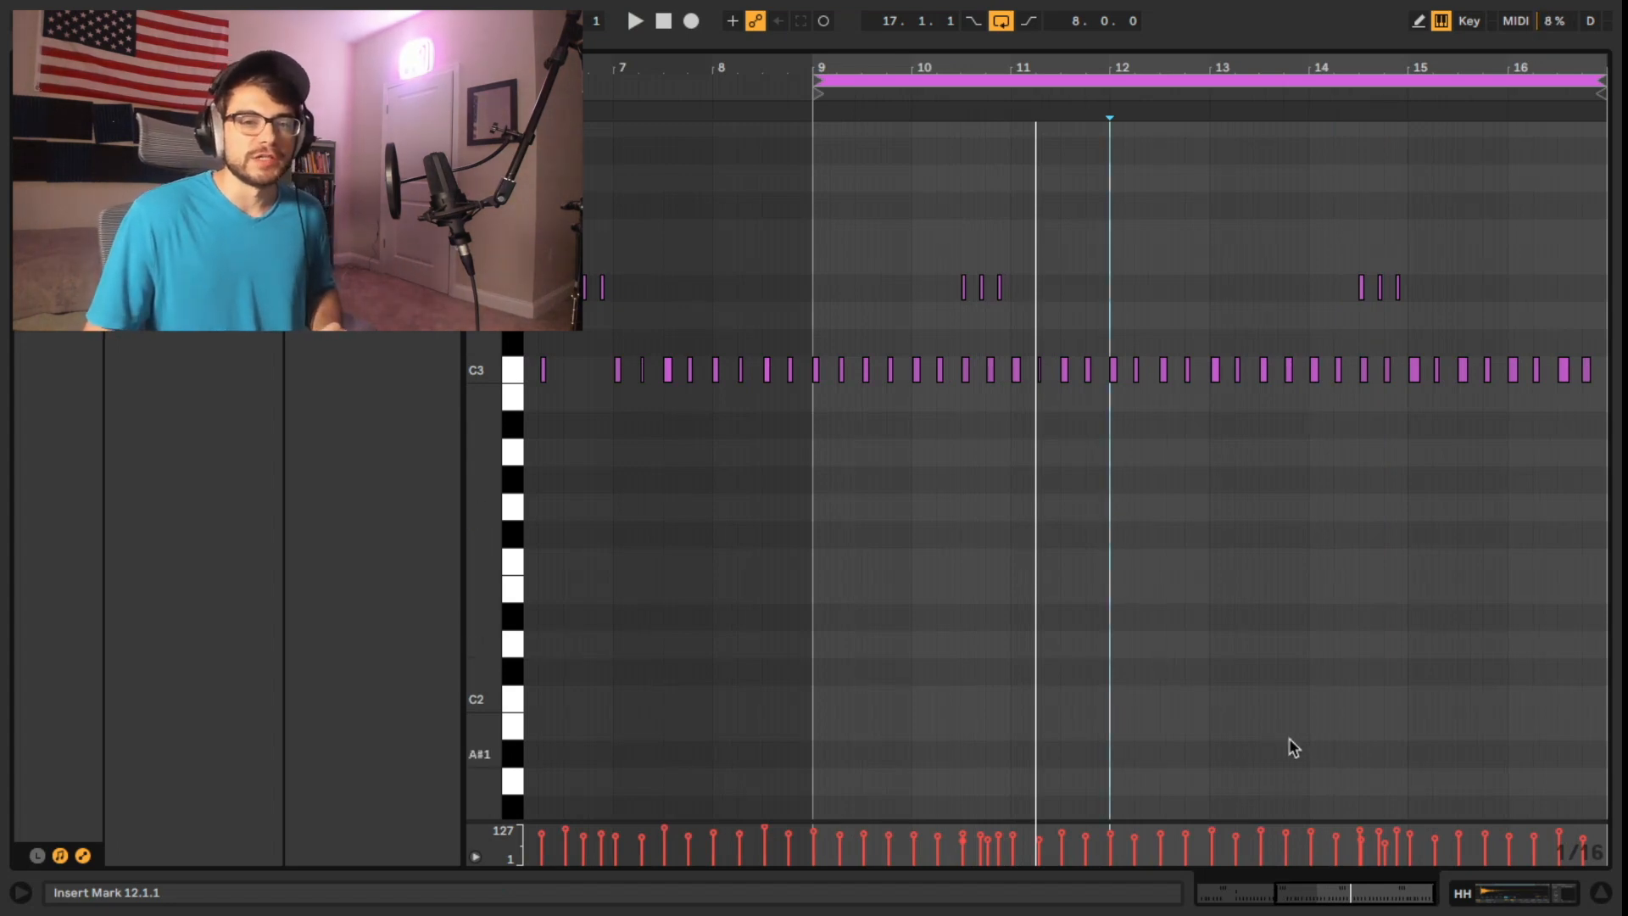
# Step: Duplicate the HH track together with its clip and devices
pyautogui.click(1481, 900)
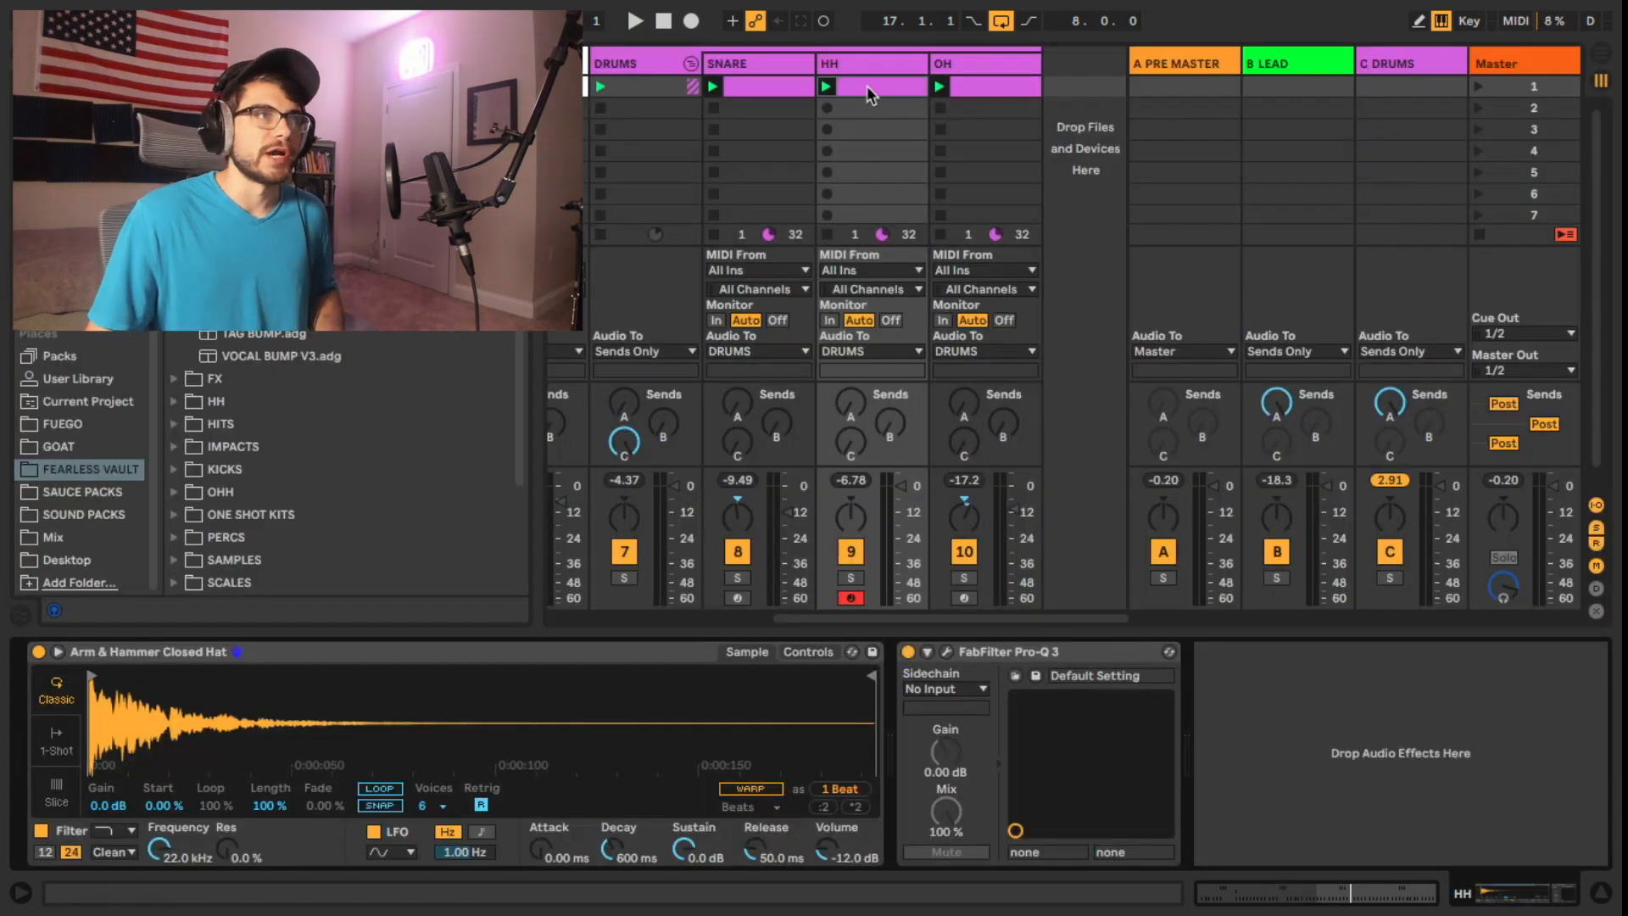
pyautogui.click(856, 63)
pyautogui.hotkey('ctrl', 'd')
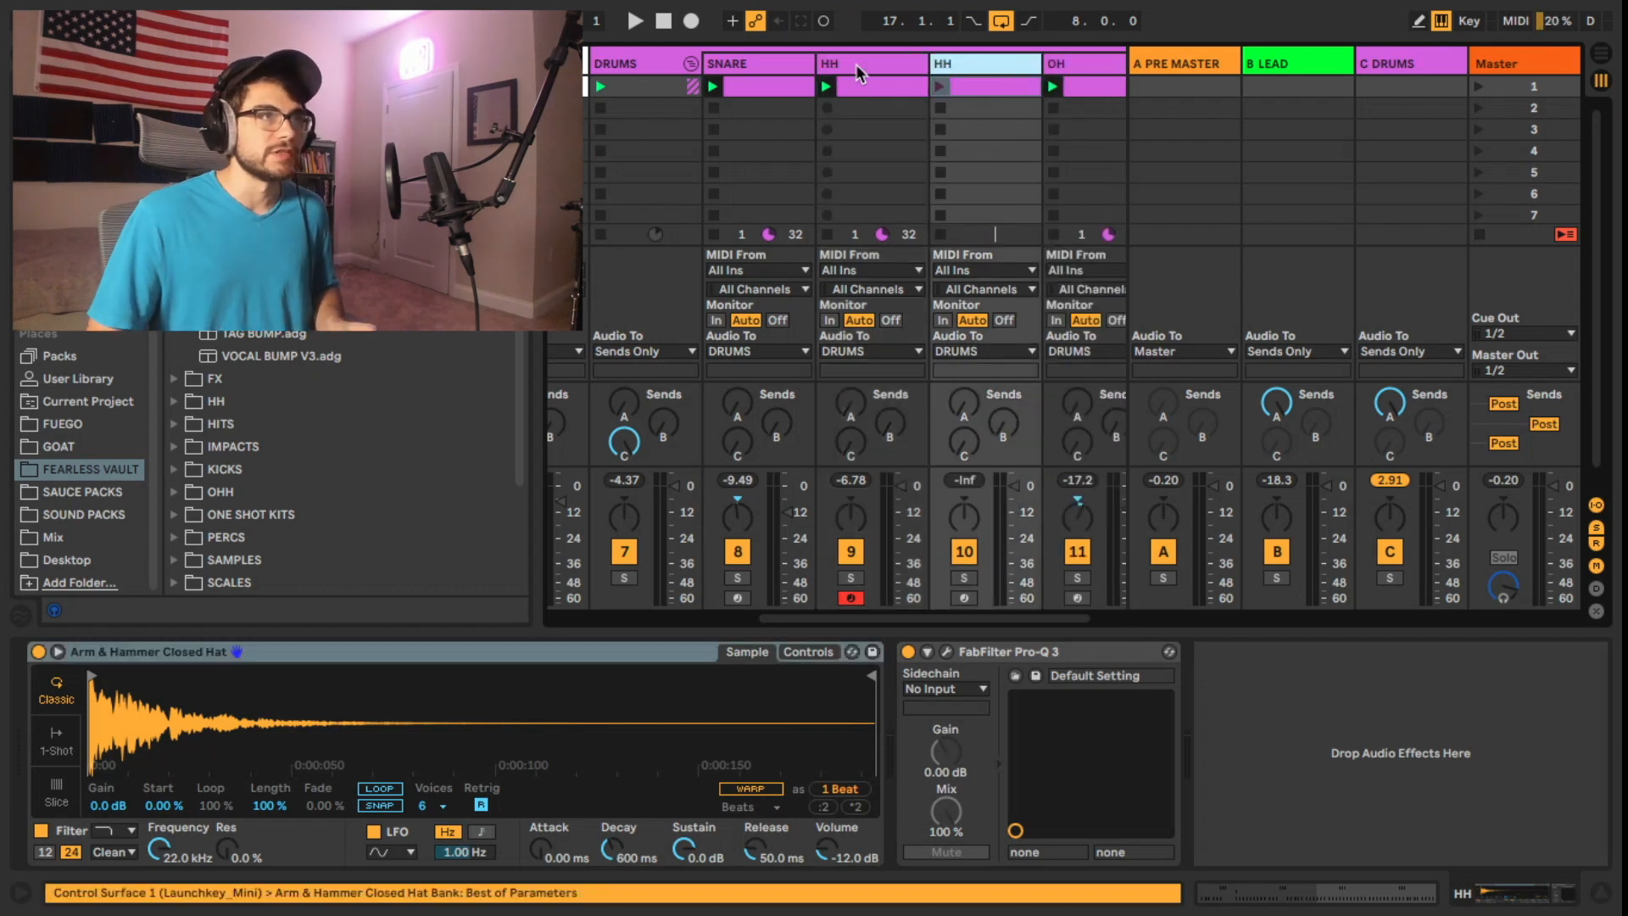
# Step: Delete the D#3 roll notes in bars 10 and 14 from the original HH track's clip
pyautogui.doubleClick(901, 85)
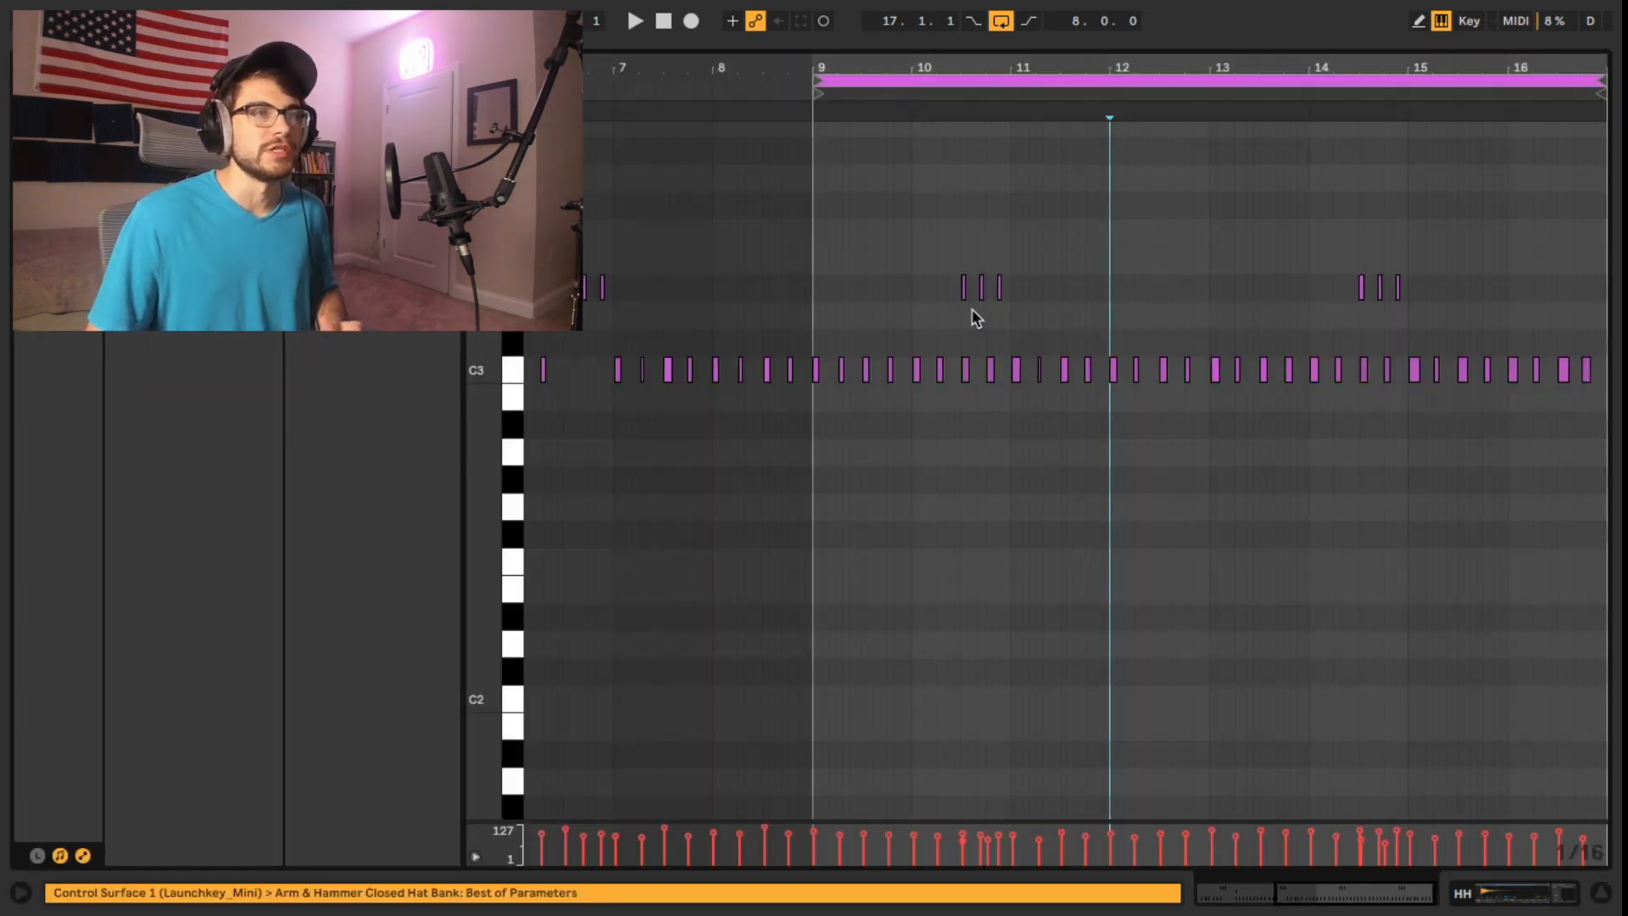
pyautogui.moveTo(908, 261); pyautogui.dragTo(1460, 320)
pyautogui.press('Delete')
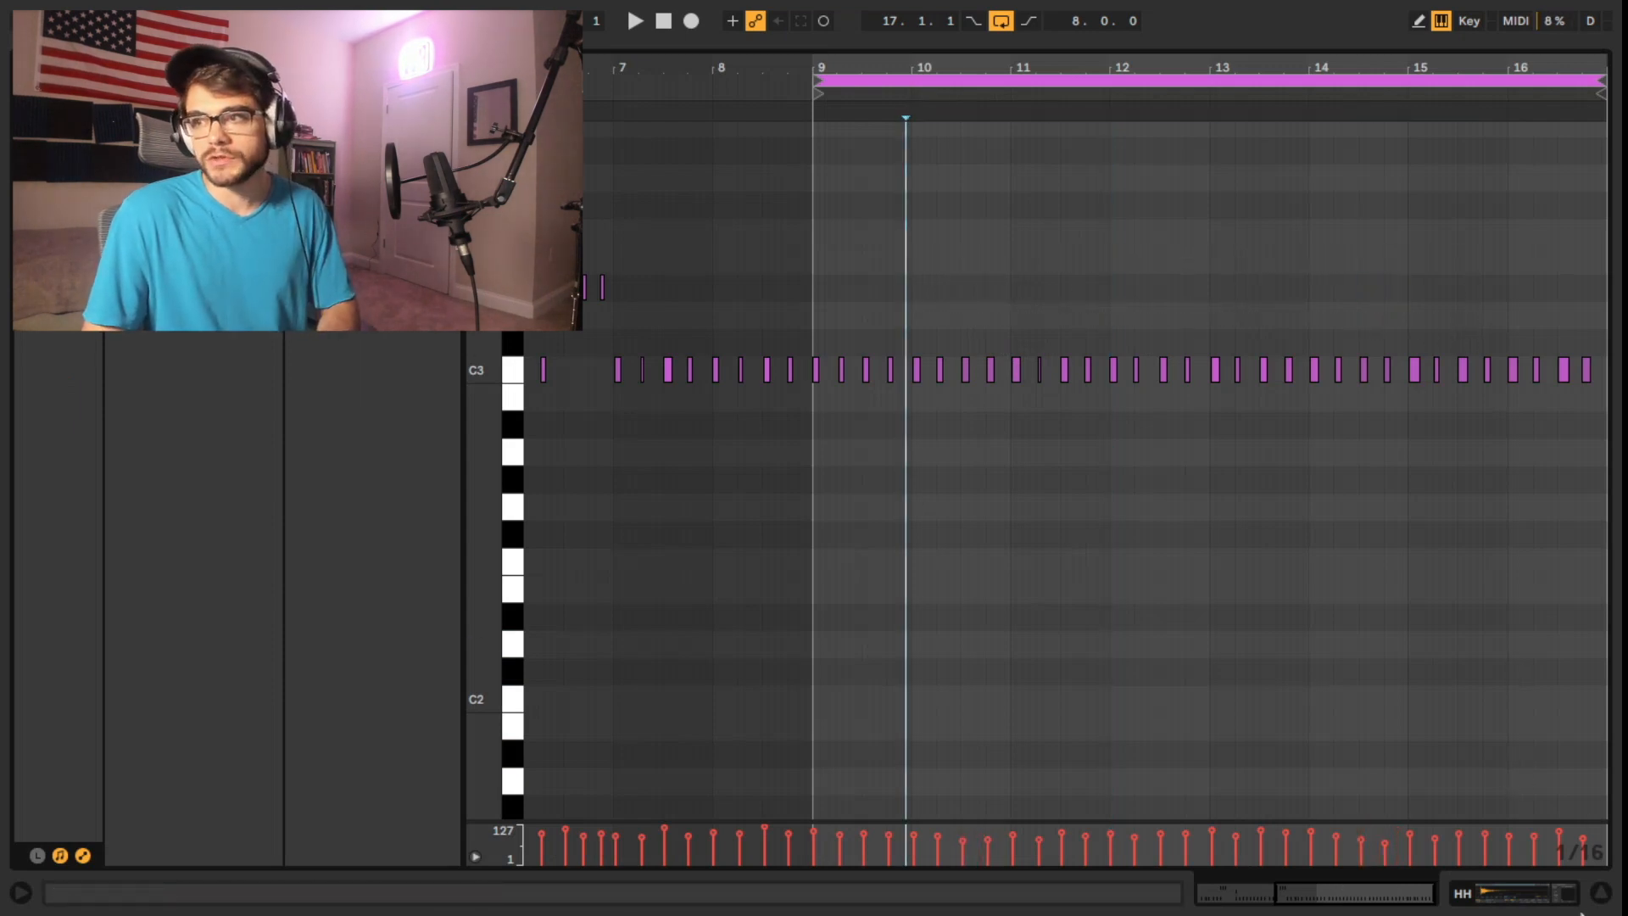
pyautogui.click(1533, 899)
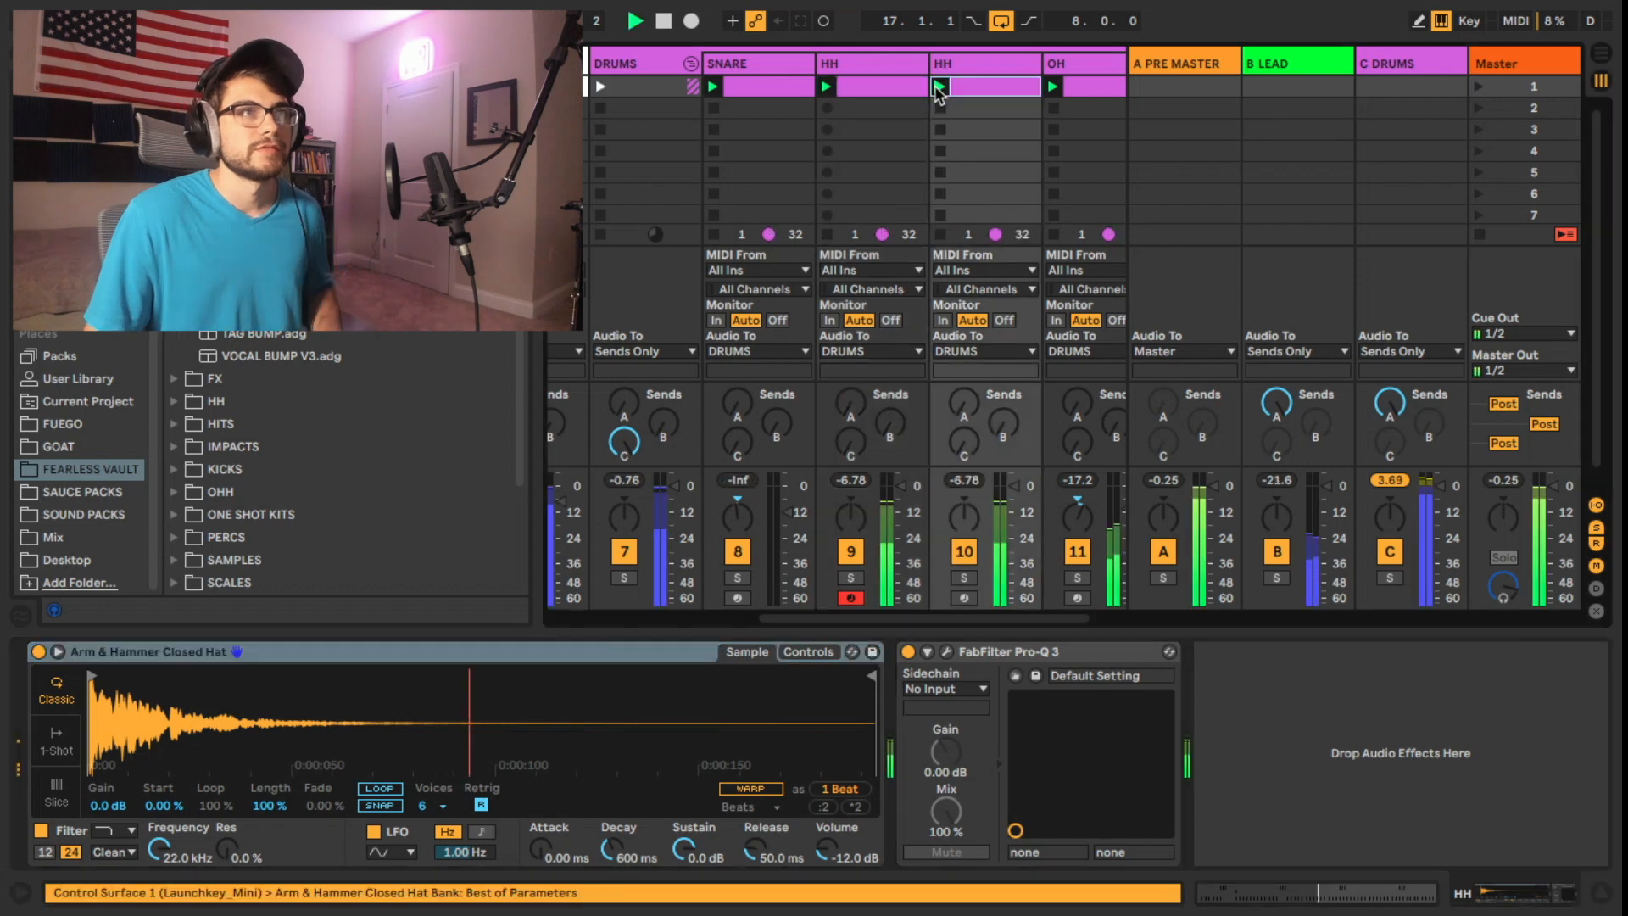
# Step: Launch the duplicated hi-hat clip and delete its C3 notes from bars 9 to 16, keeping only the roll notes
pyautogui.doubleClick(943, 86)
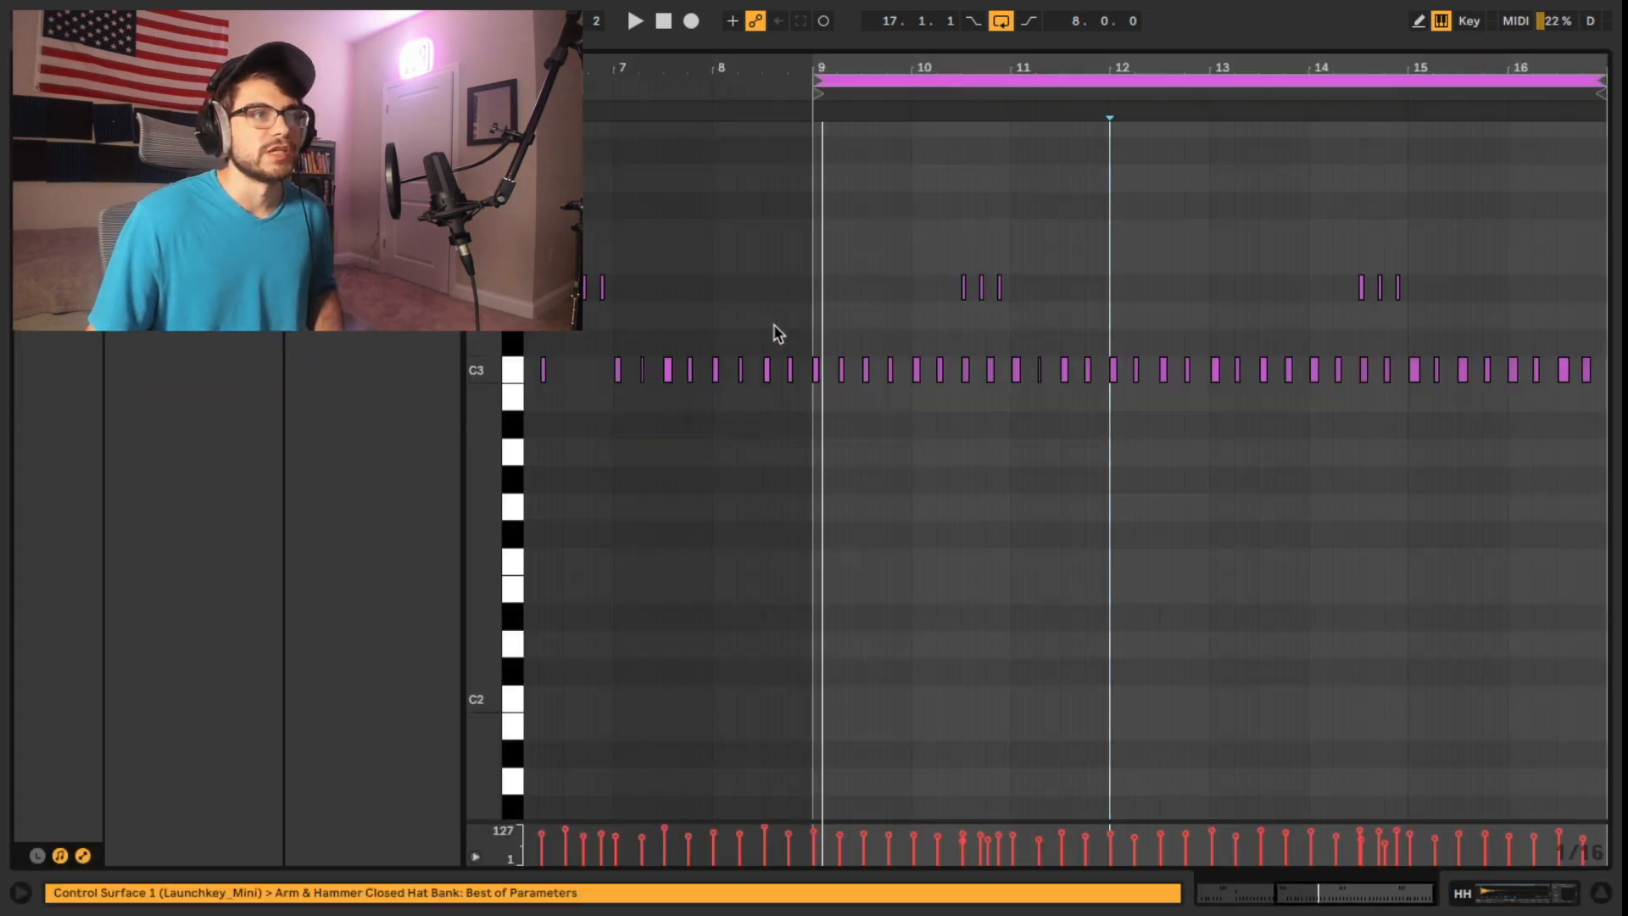
pyautogui.moveTo(797, 340); pyautogui.dragTo(1603, 511)
pyautogui.press('Delete')
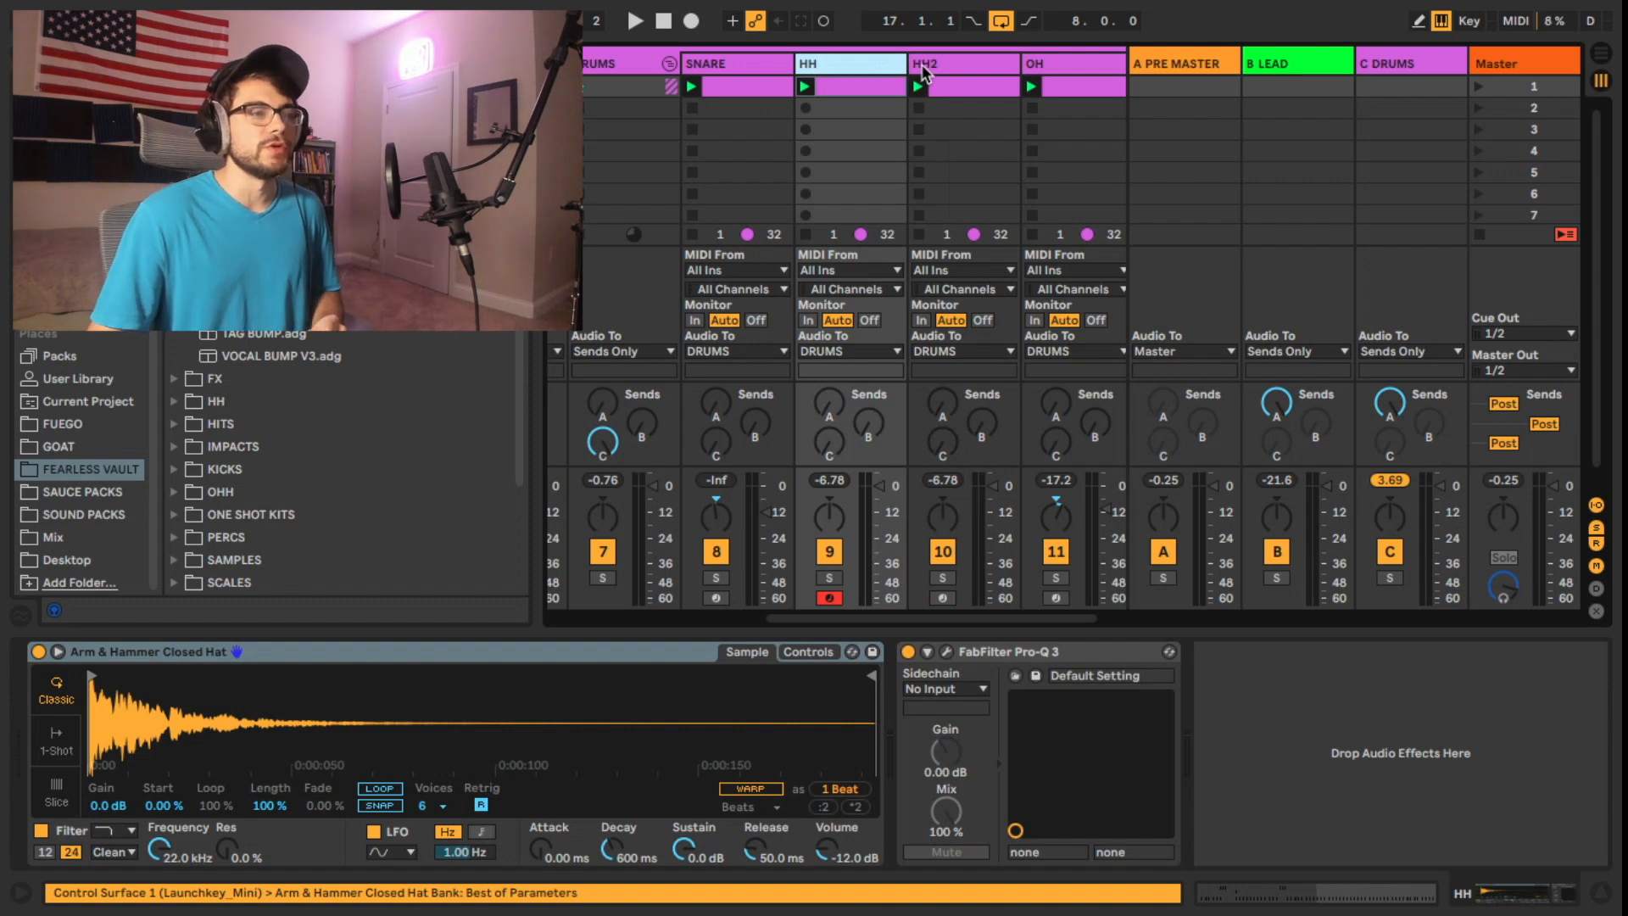
# Step: Set the random pan amount of the HH2 track's closed hat sampler to about 13 % and fine-tune it
pyautogui.click(924, 72)
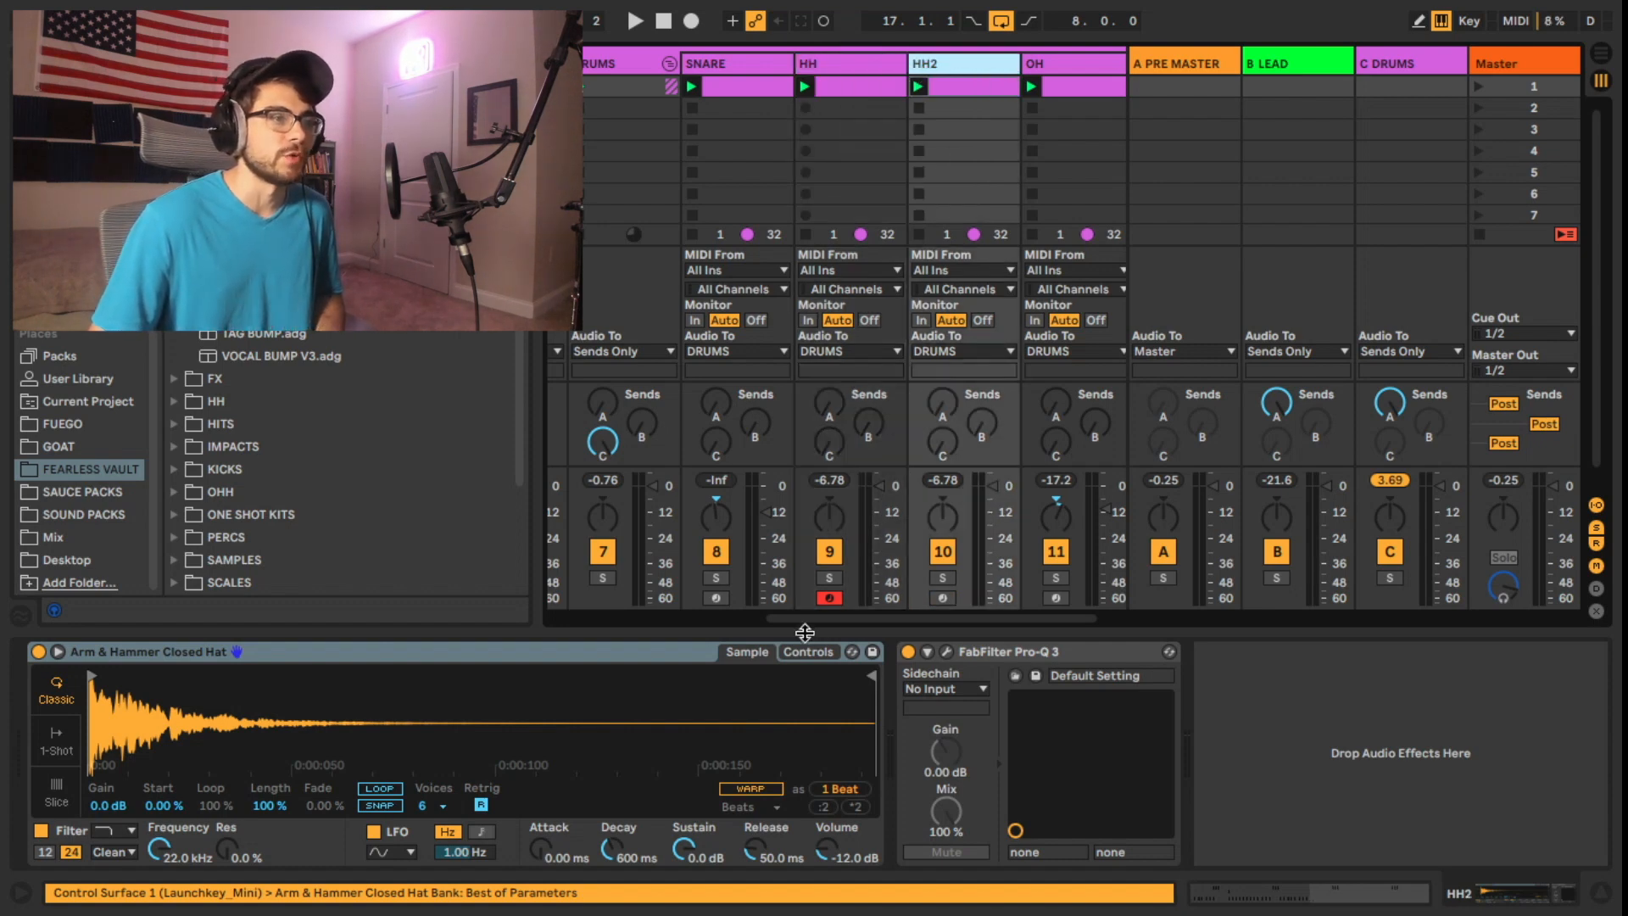
pyautogui.click(809, 653)
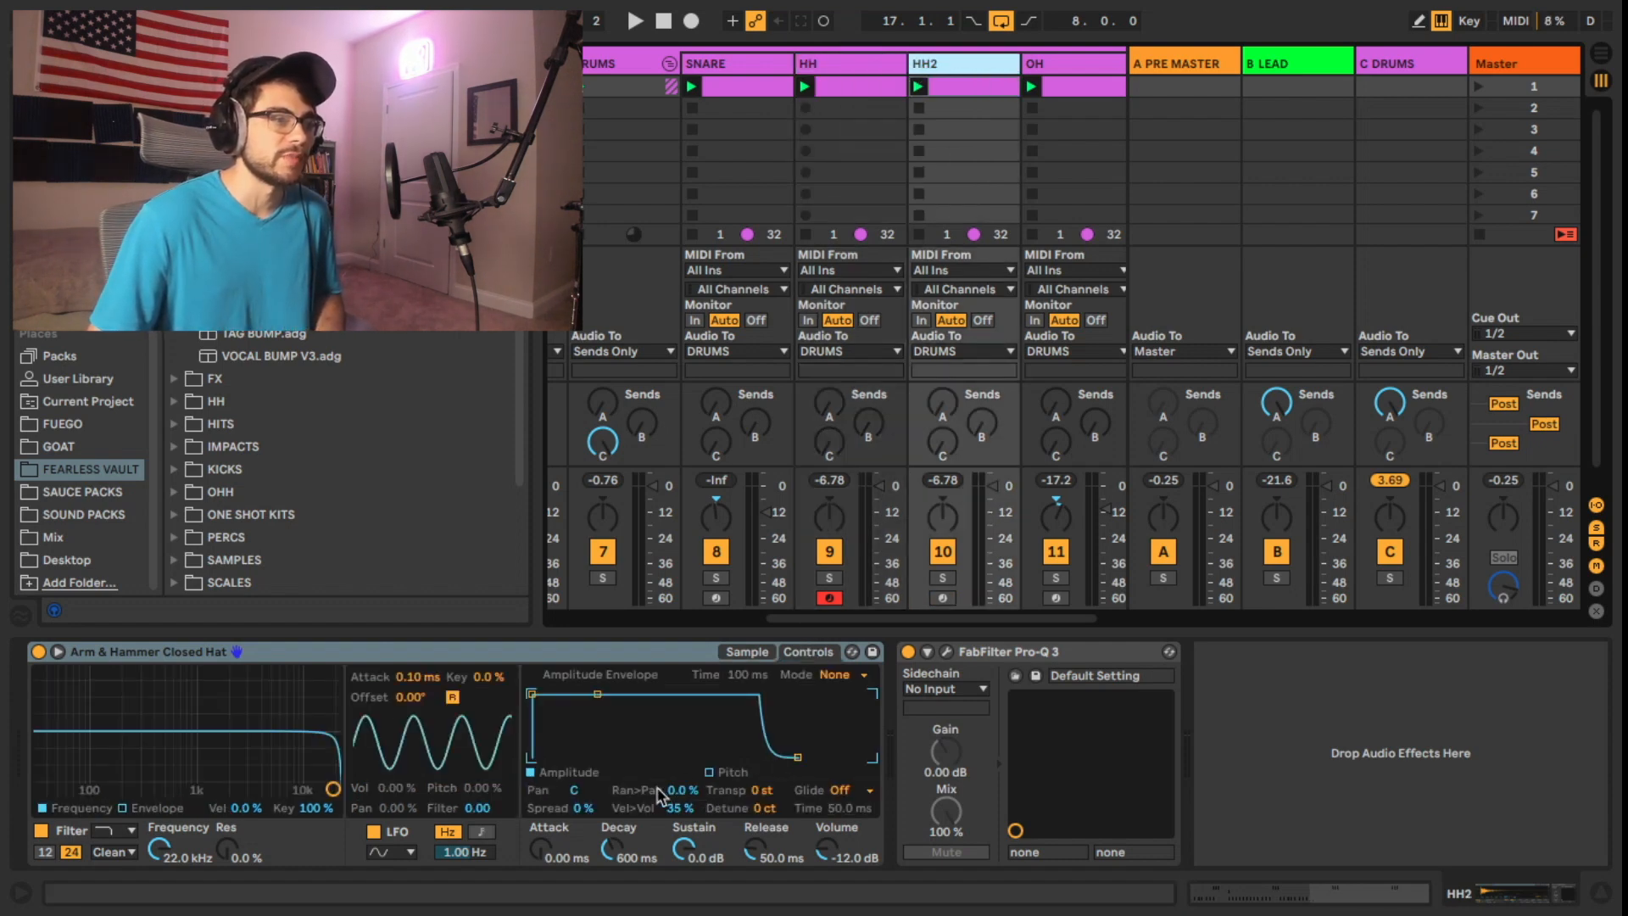
pyautogui.moveTo(679, 790); pyautogui.dragTo(678, 779)
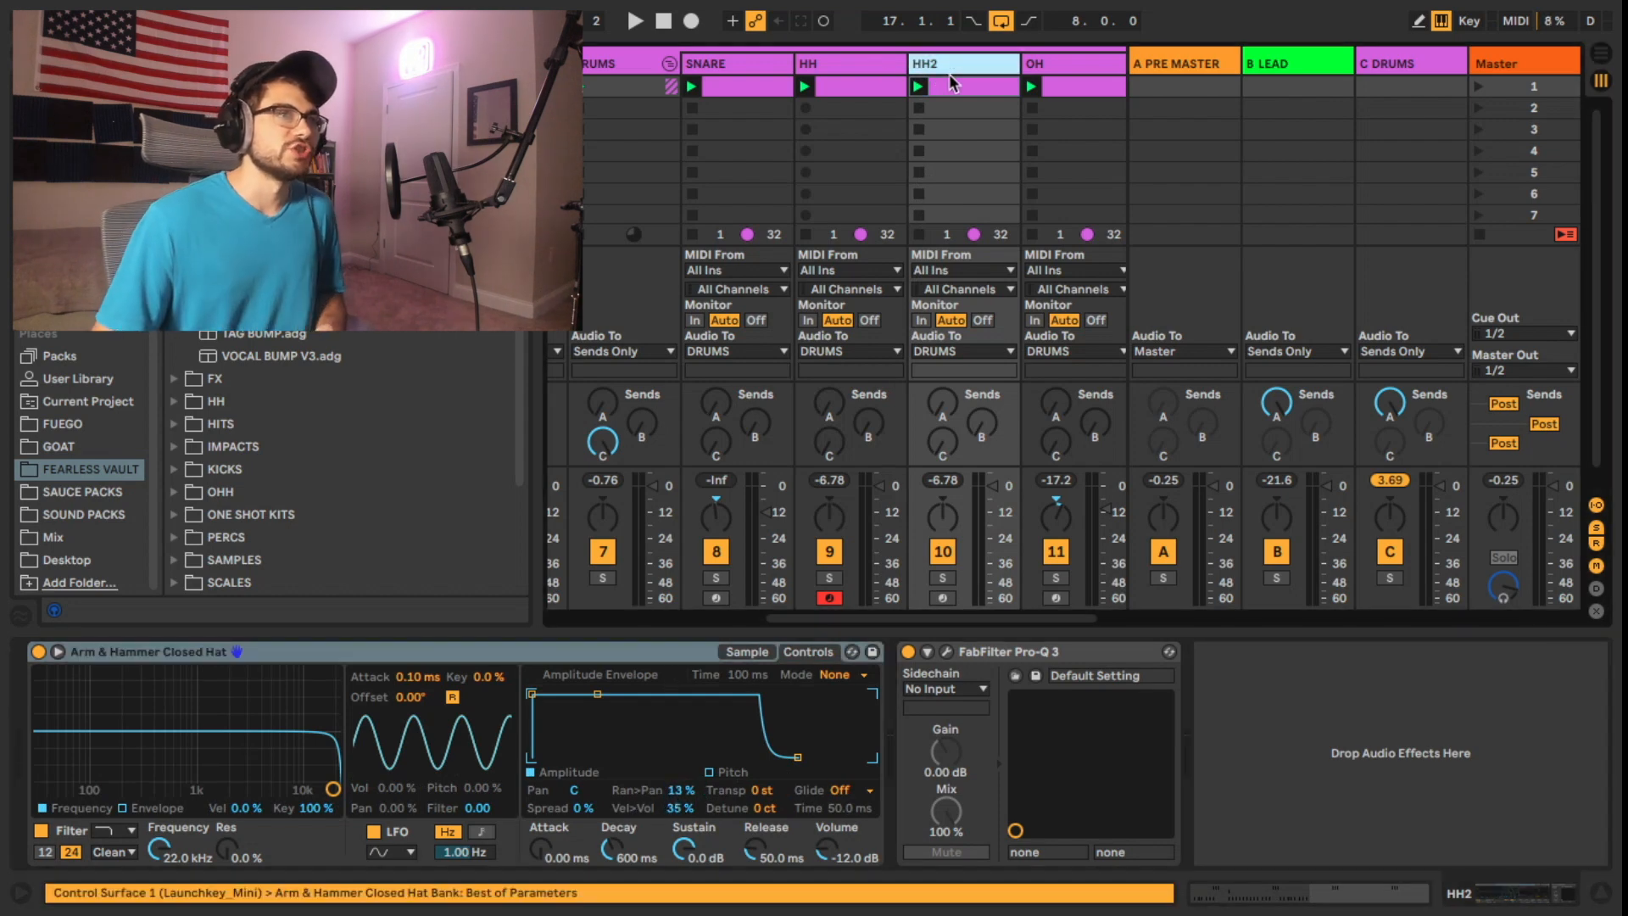
pyautogui.click(832, 67)
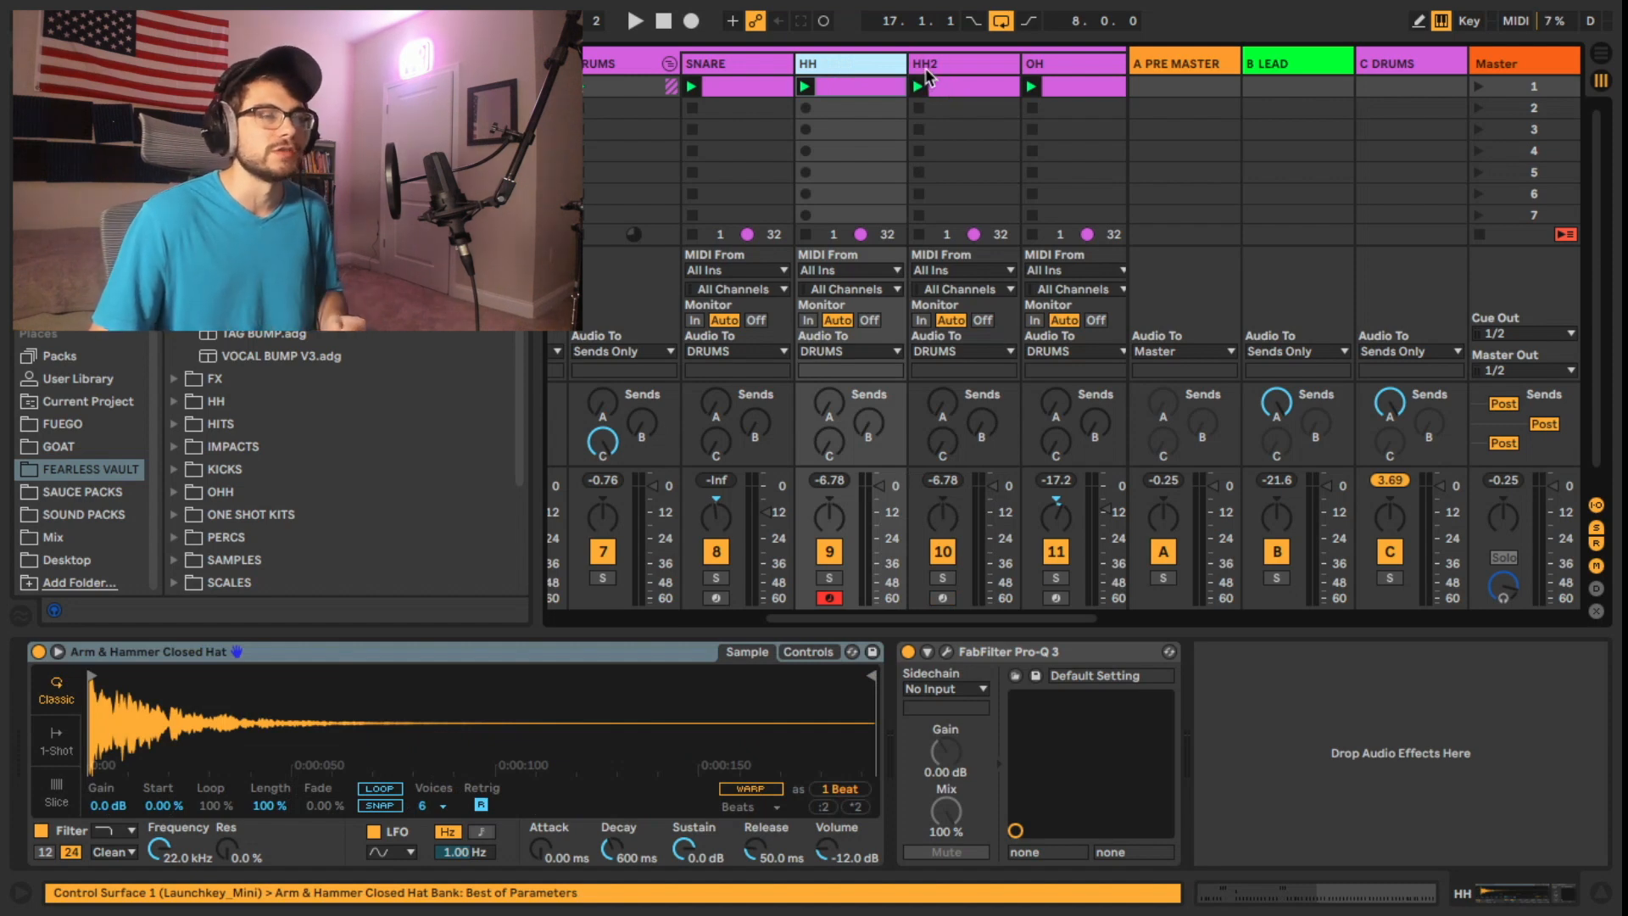
pyautogui.click(929, 70)
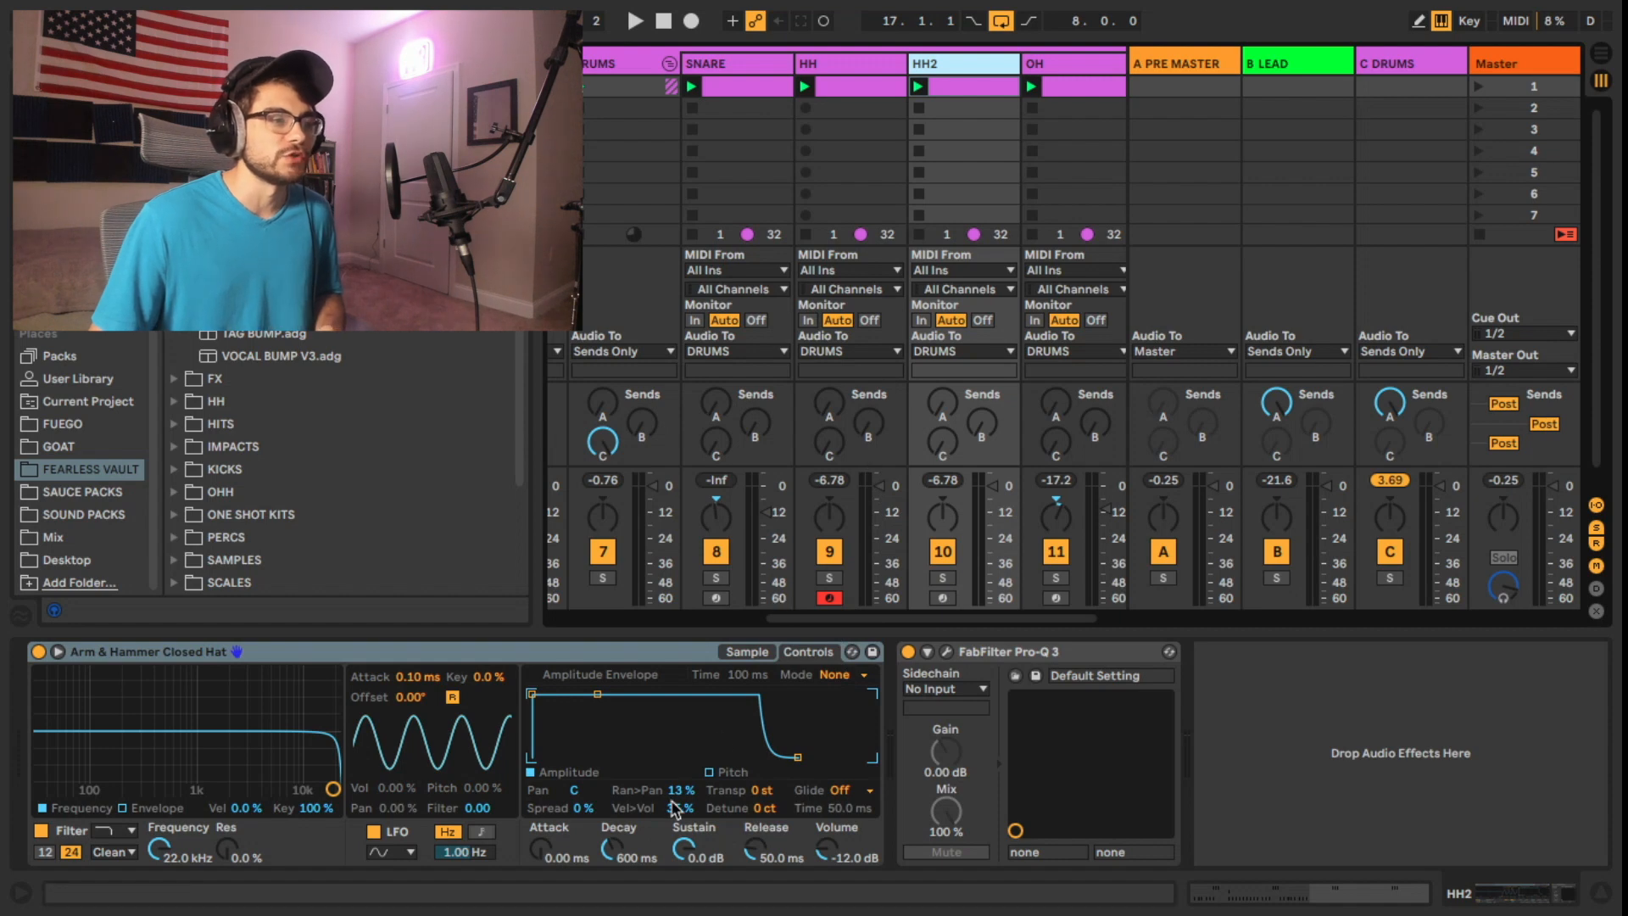
pyautogui.moveTo(680, 790); pyautogui.dragTo(680, 786)
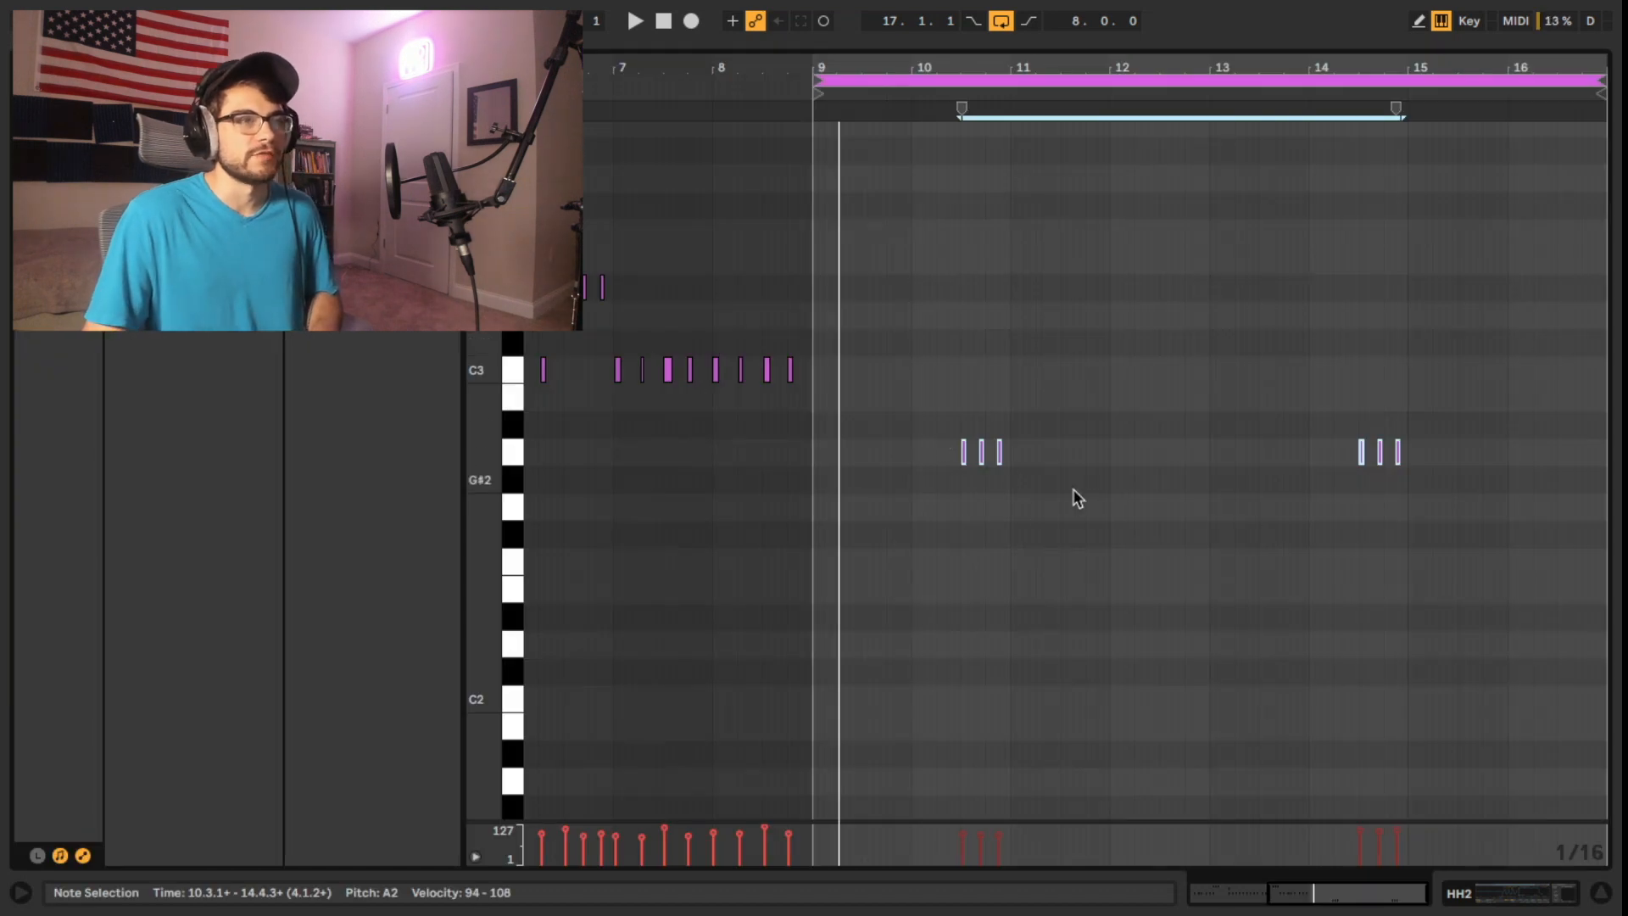
# Step: Add three short G2 triplet notes from 14.2, with velocities of 34 to 59, ahead of the A2 roll in the HH2 clip
pyautogui.press('space')
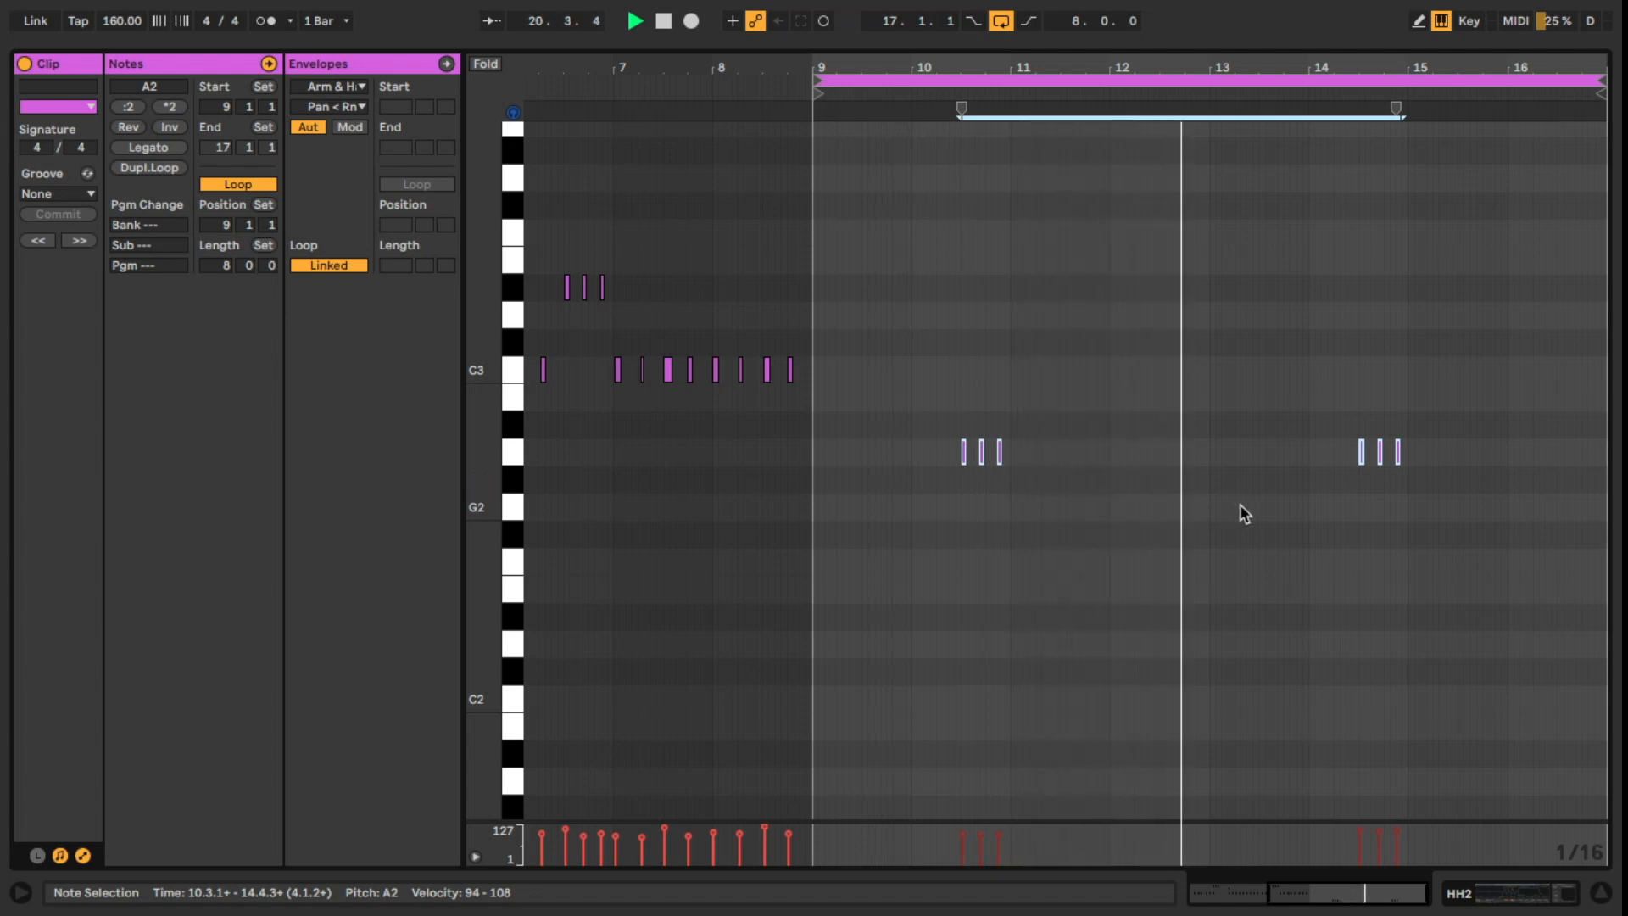
pyautogui.click(1284, 509)
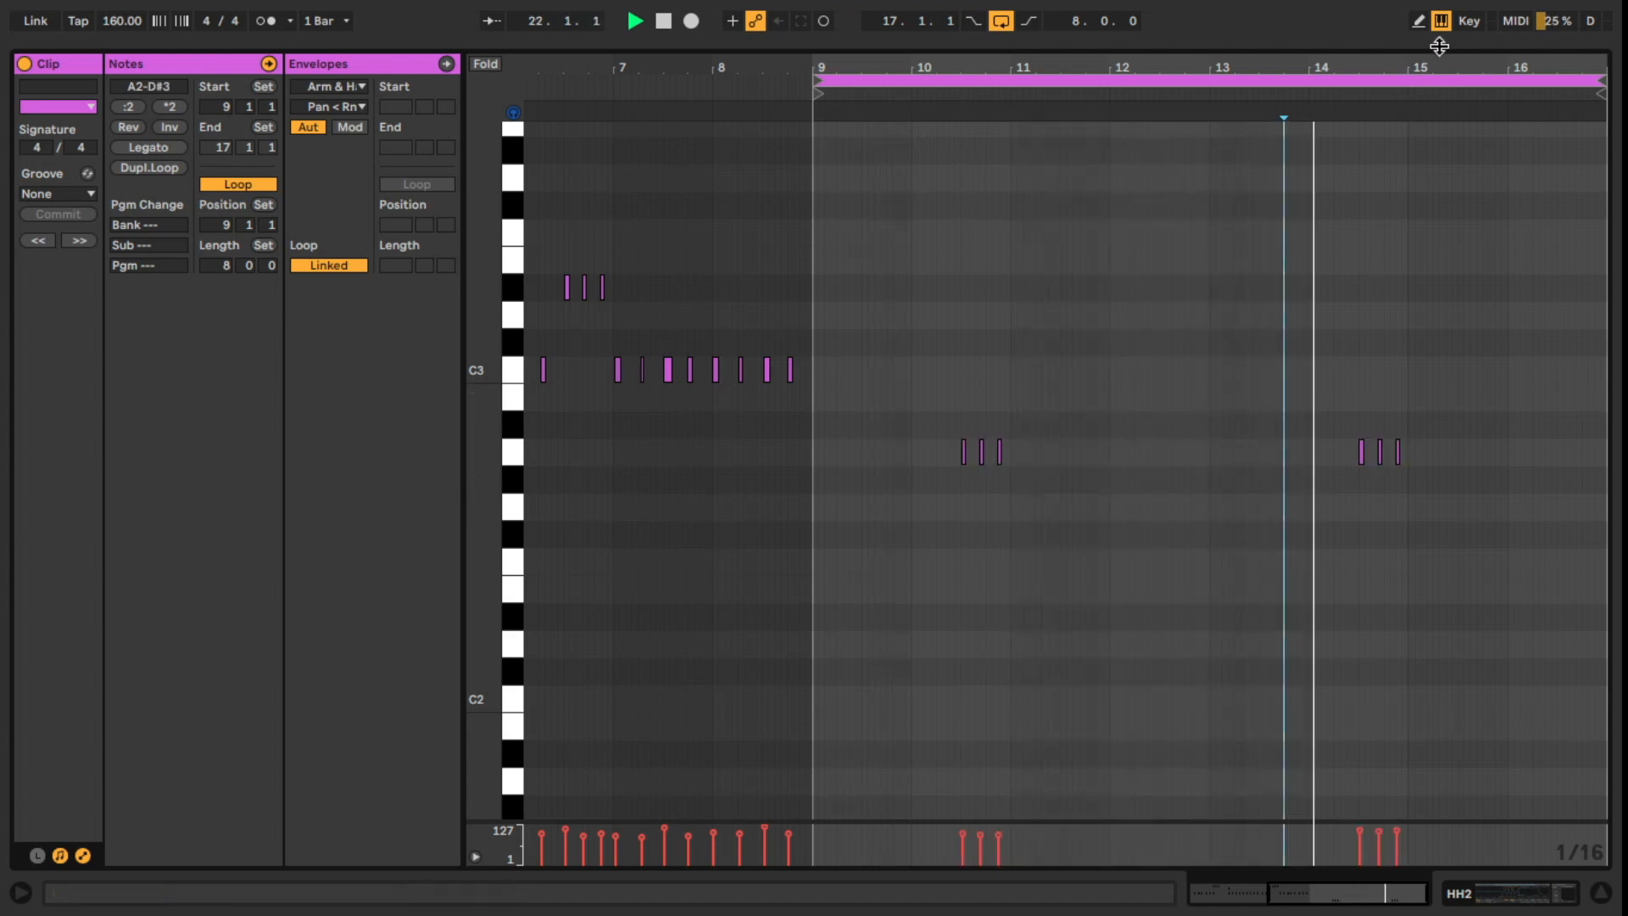
pyautogui.moveTo(1440, 65); pyautogui.dragTo(1440, 241)
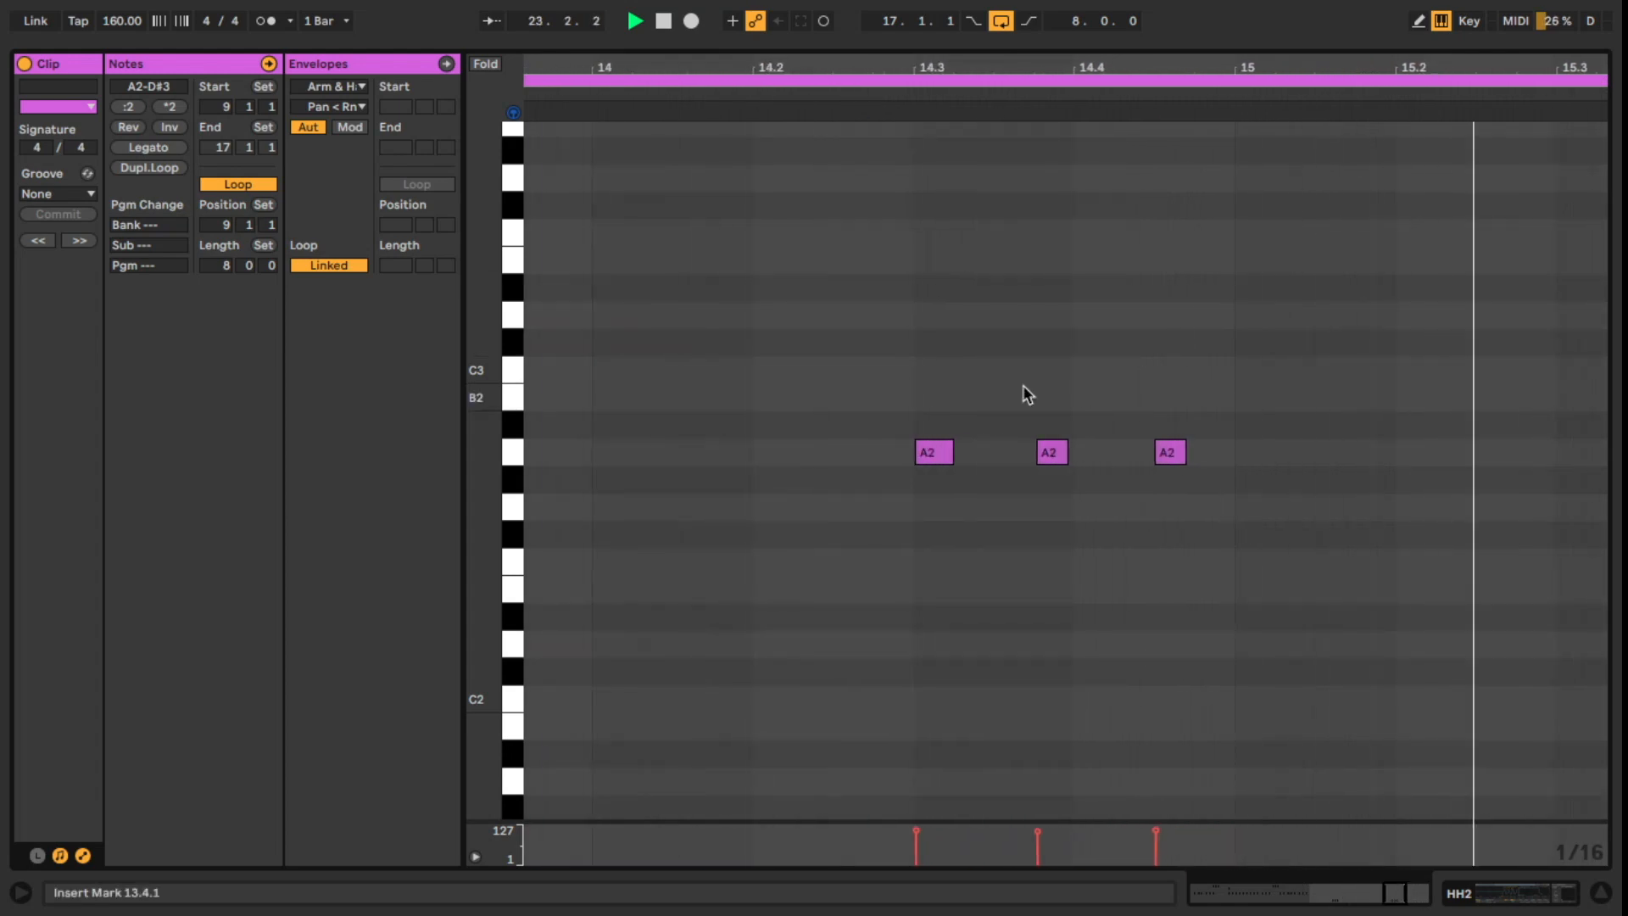
pyautogui.moveTo(834, 78); pyautogui.dragTo(876, 78)
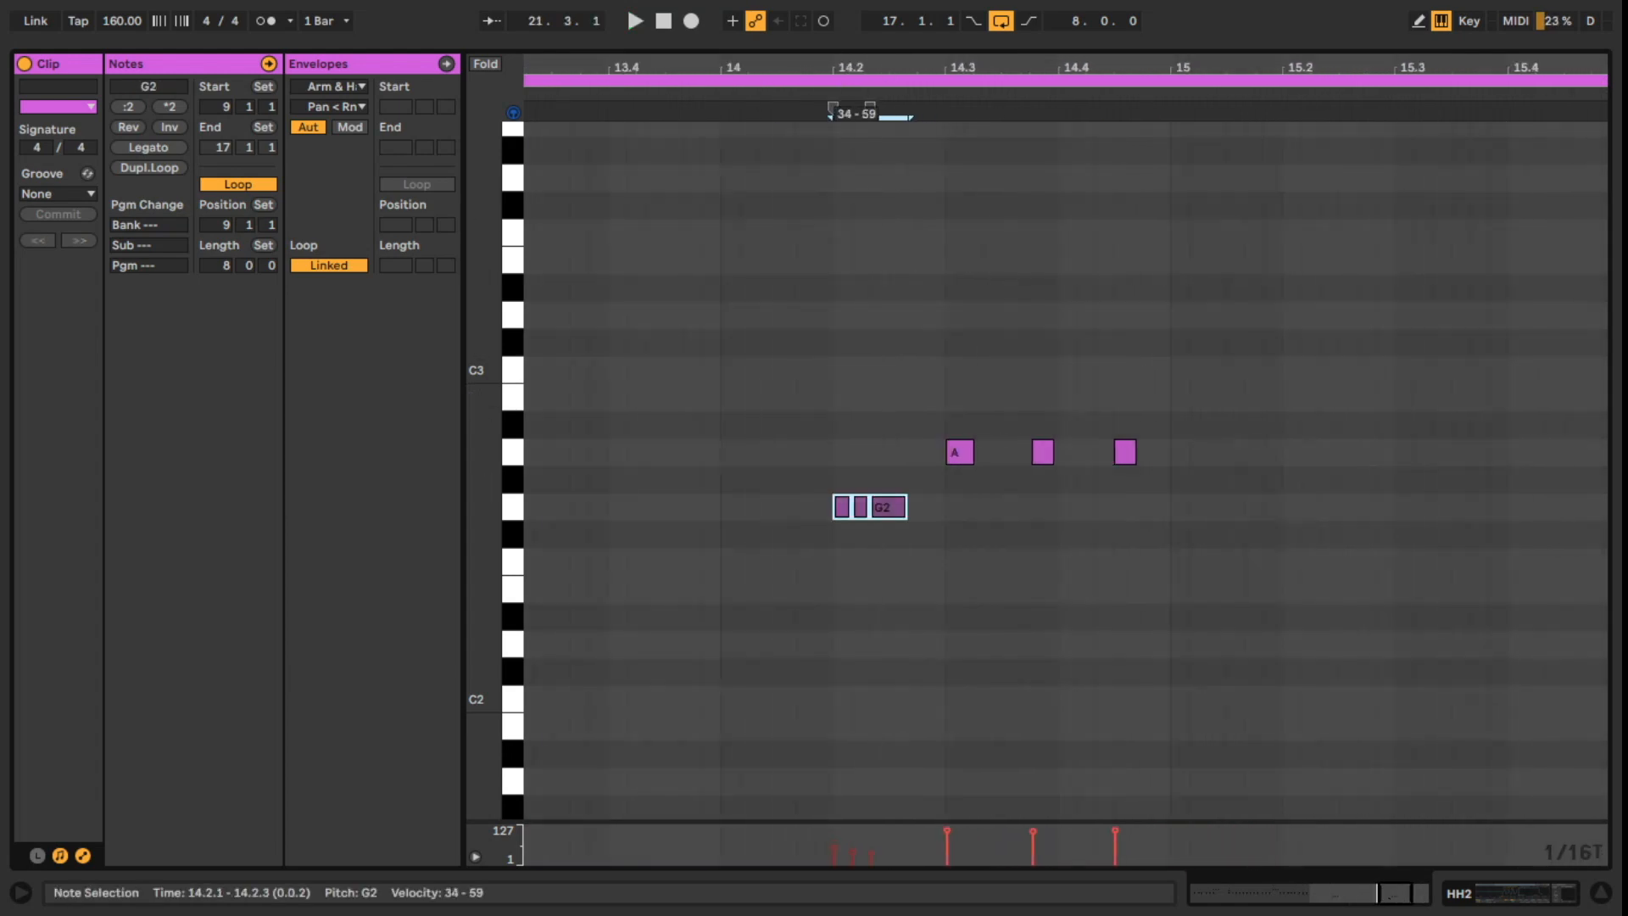
# Step: Play back the HH2 clip to check the quiet G2 notes against the A2 roll in bar 14
pyautogui.press('space')
pyautogui.click(846, 715)
pyautogui.click(814, 664)
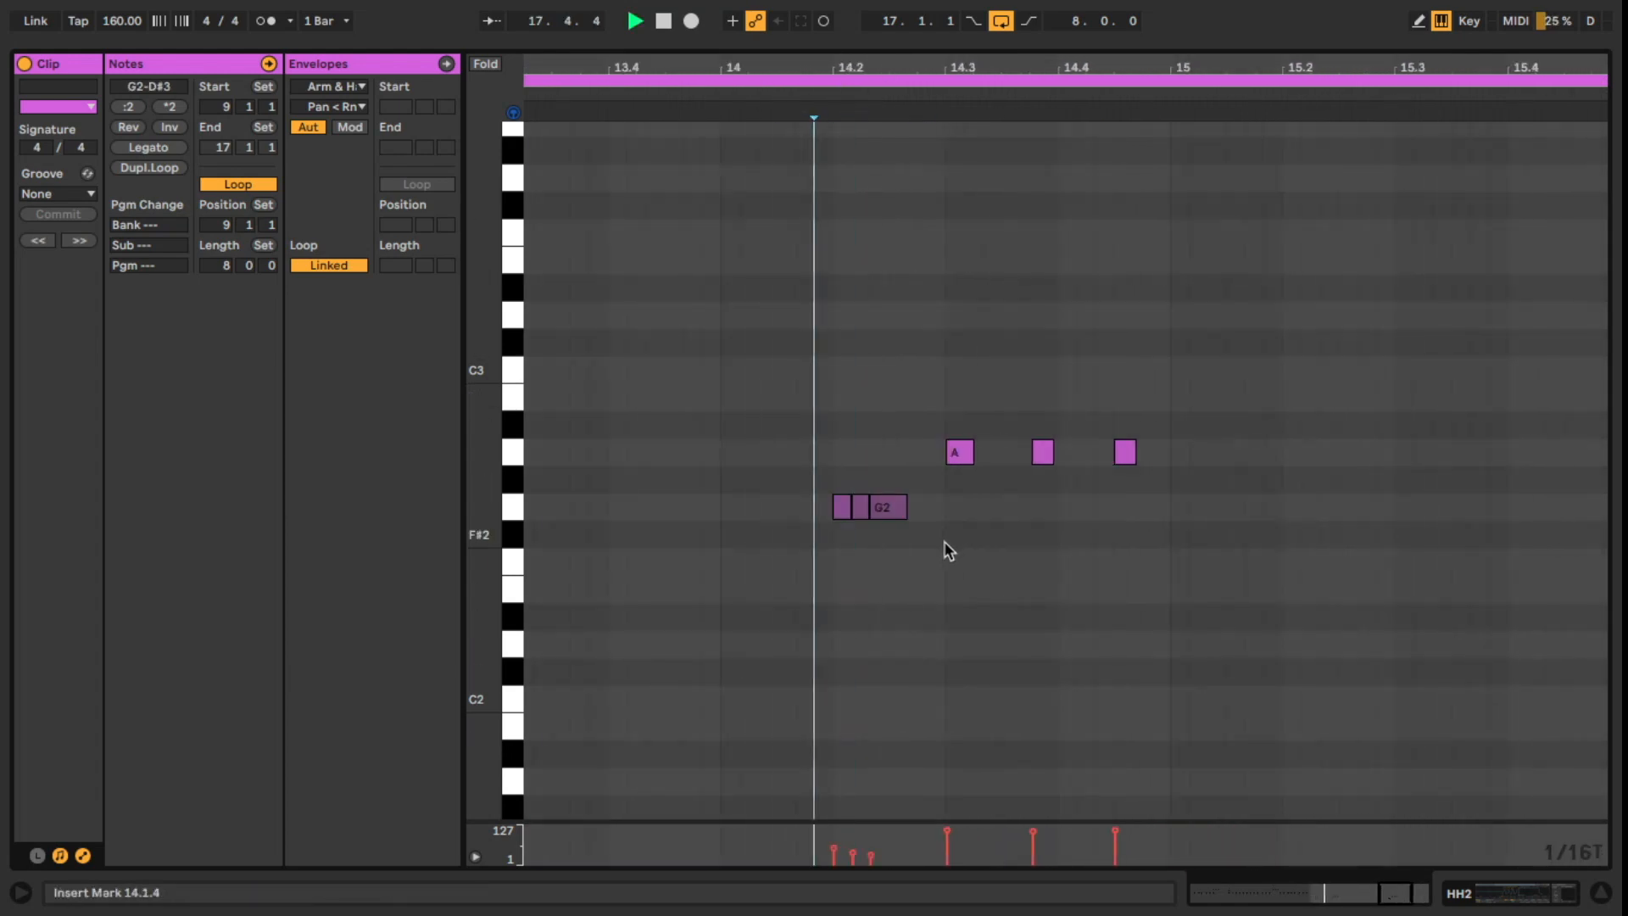
pyautogui.click(941, 542)
pyautogui.click(721, 617)
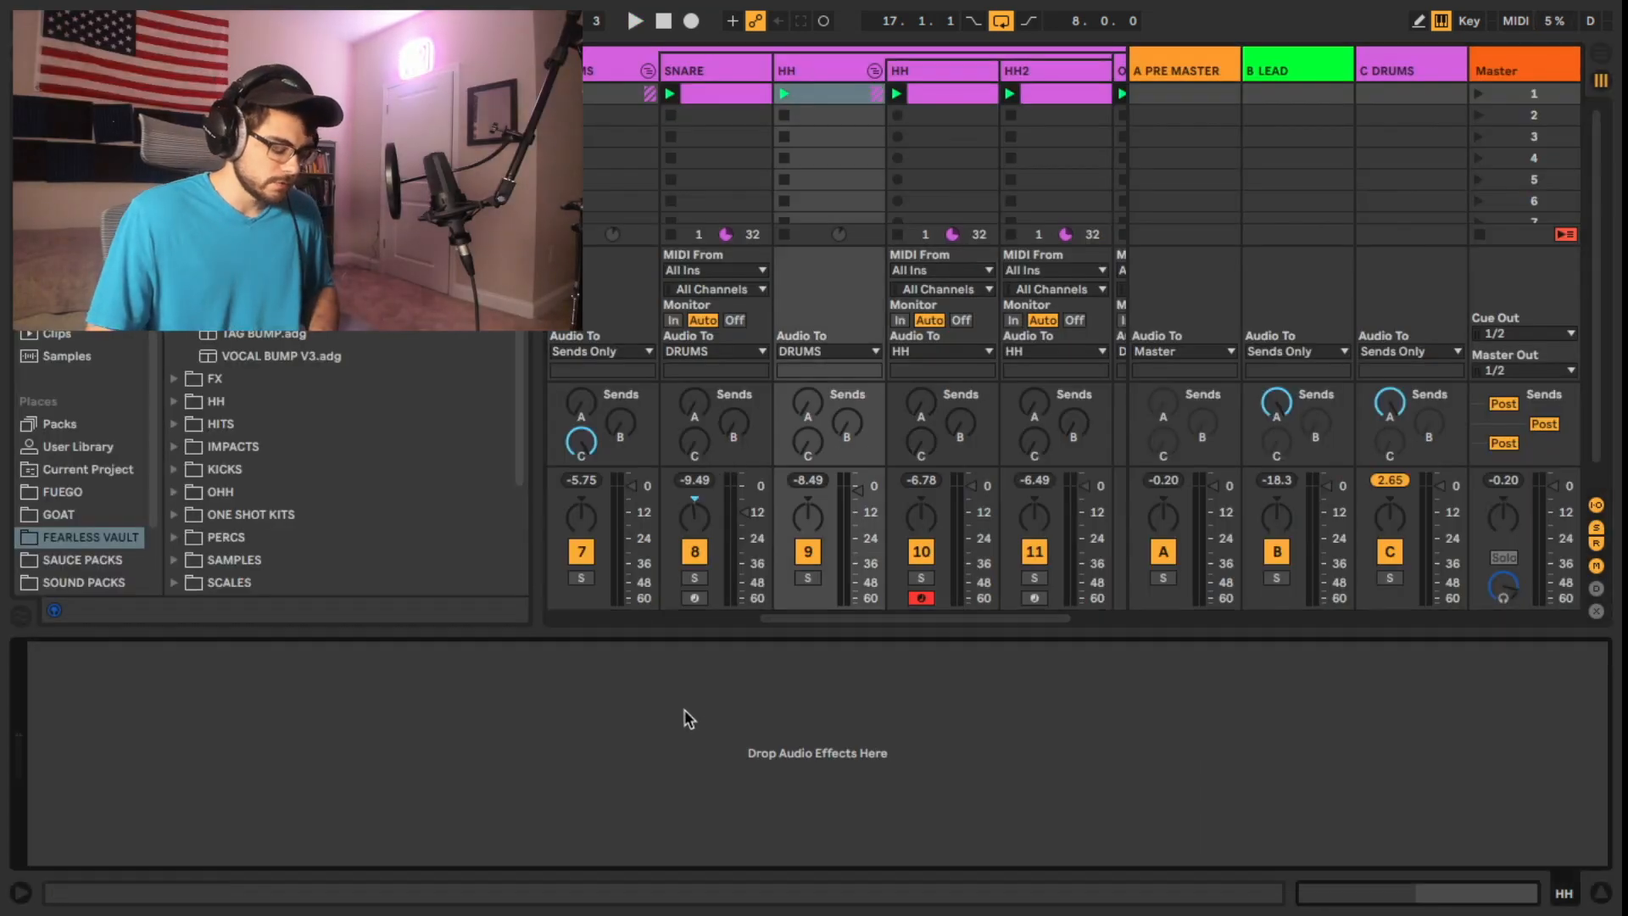
# Step: Add FabFilter Pro-Q 3 to the HH group with a 36 dB/oct low cut at about 1590 Hz
pyautogui.click(810, 79)
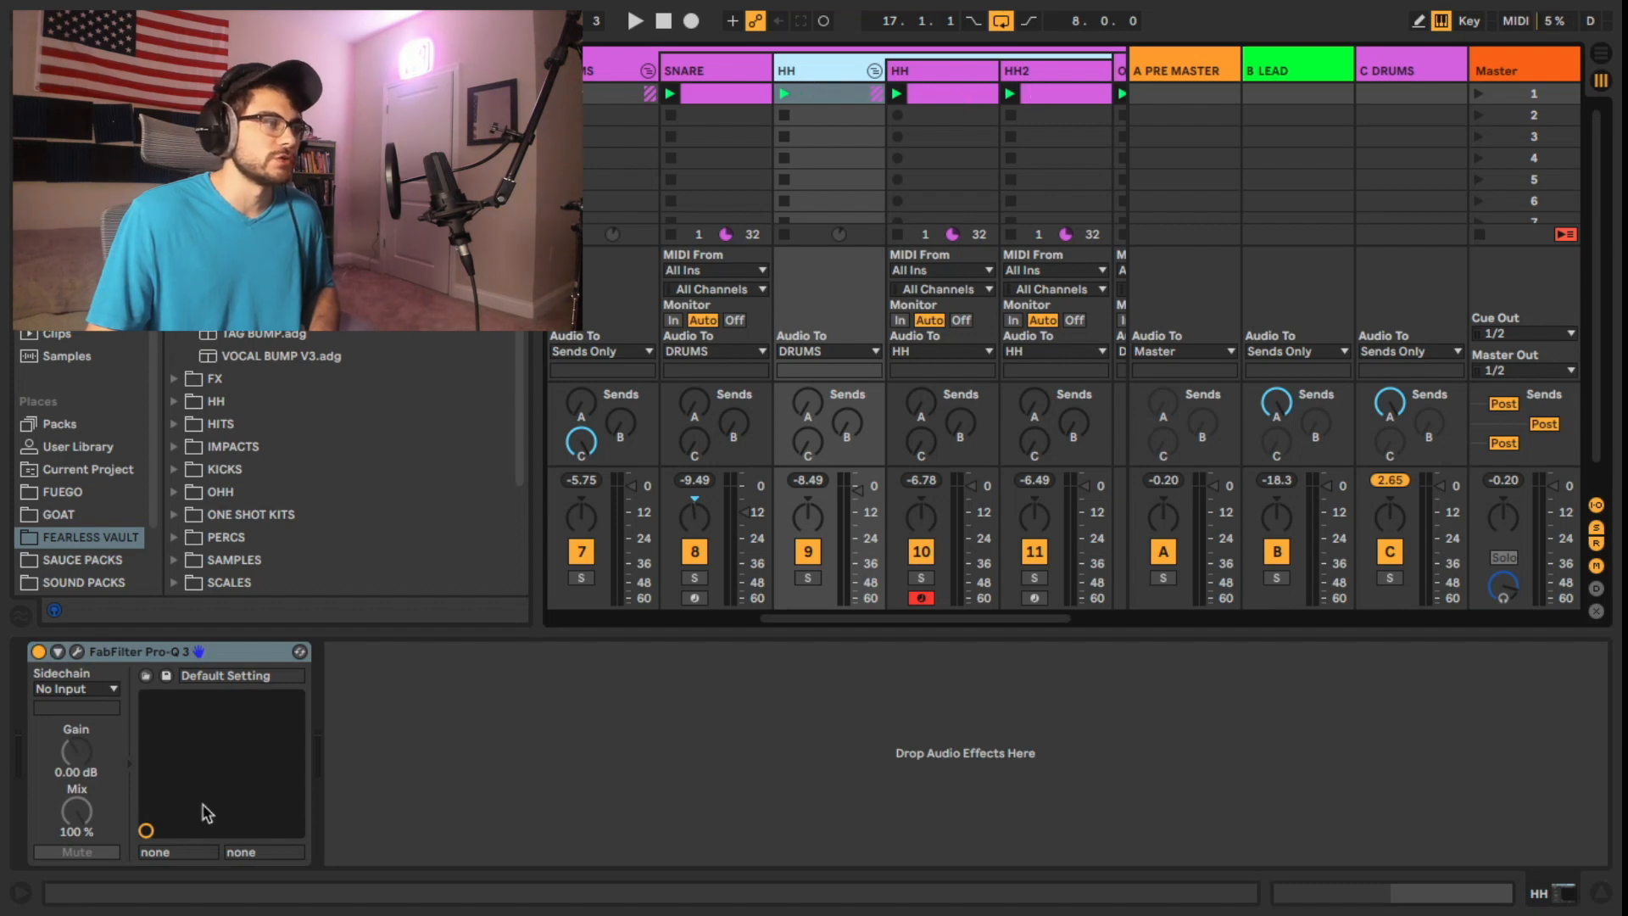
pyautogui.click(297, 652)
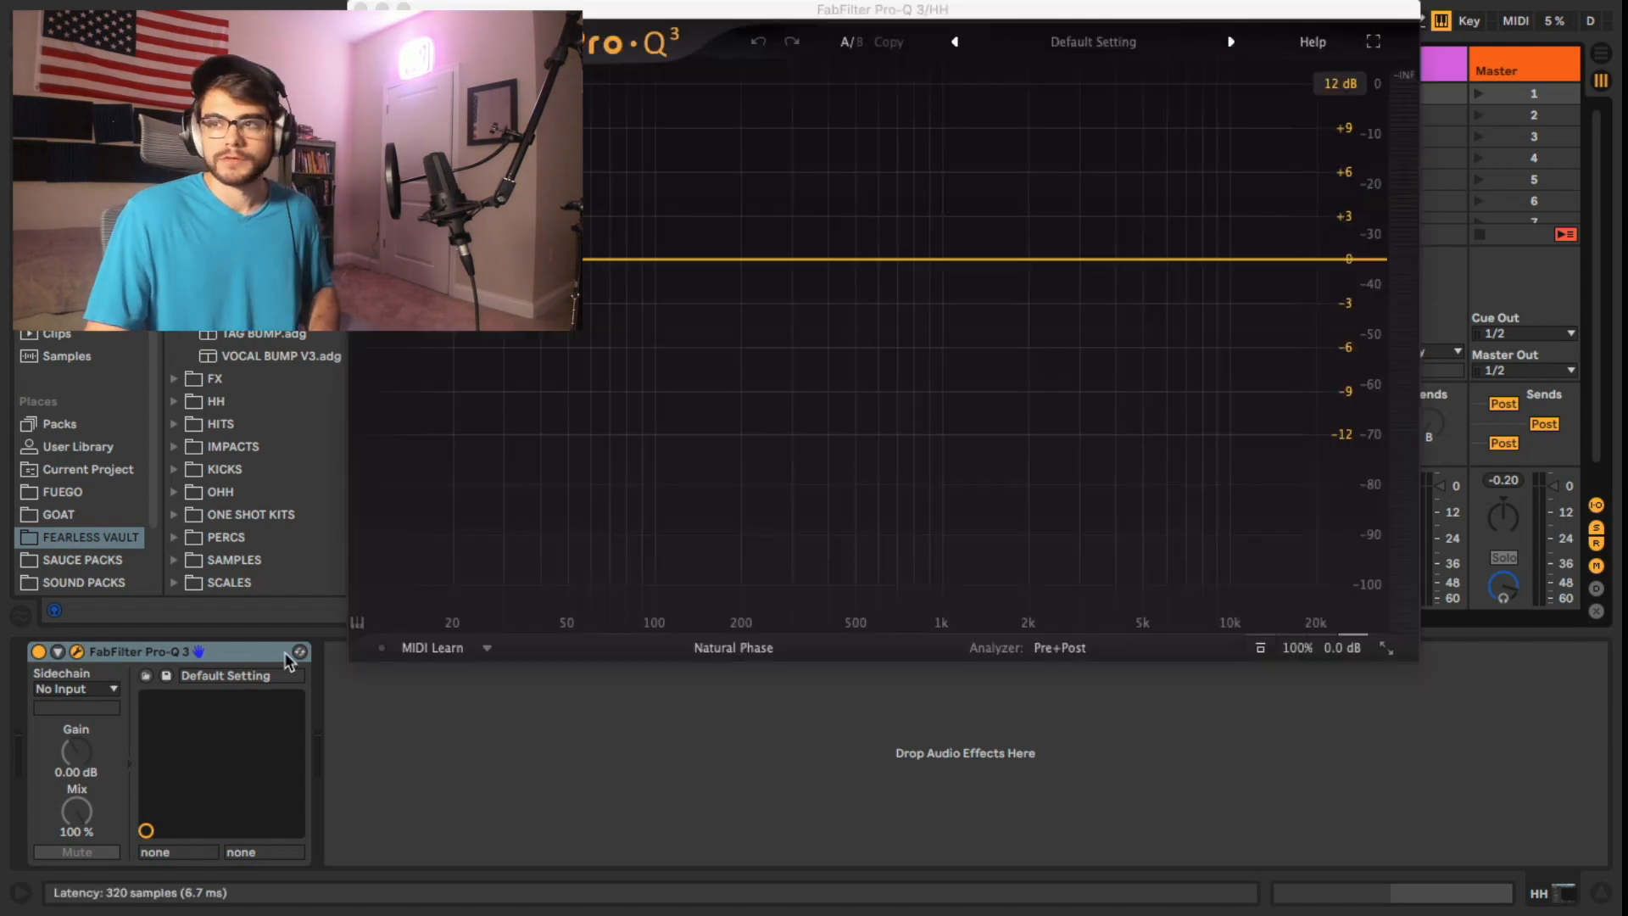
pyautogui.moveTo(746, 268); pyautogui.dragTo(739, 305)
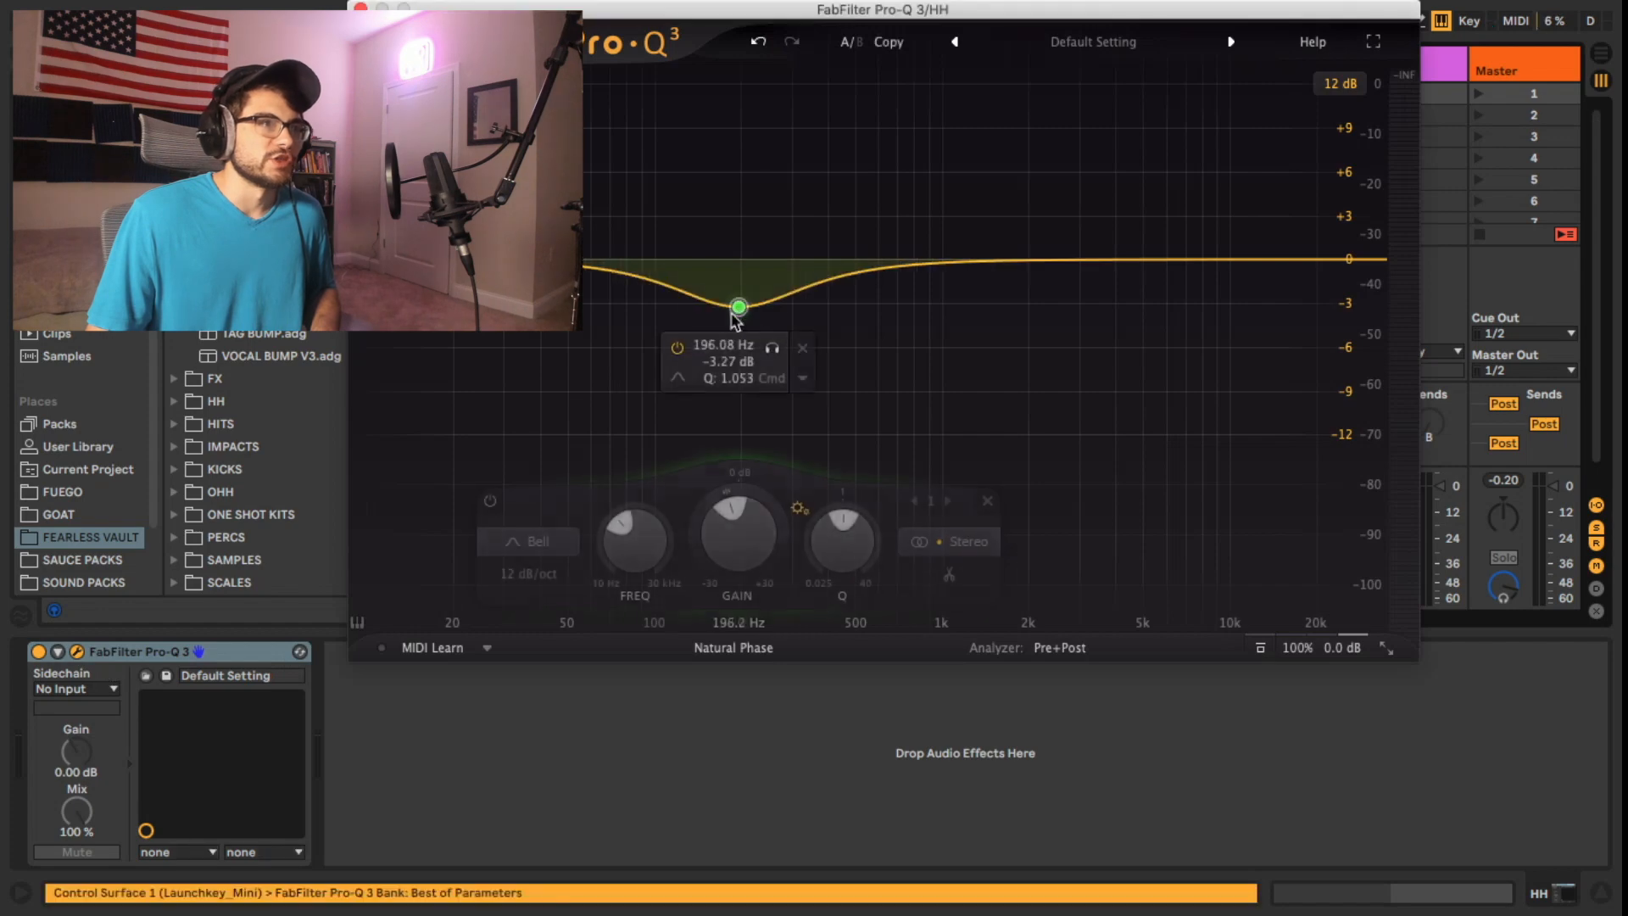
pyautogui.click(529, 542)
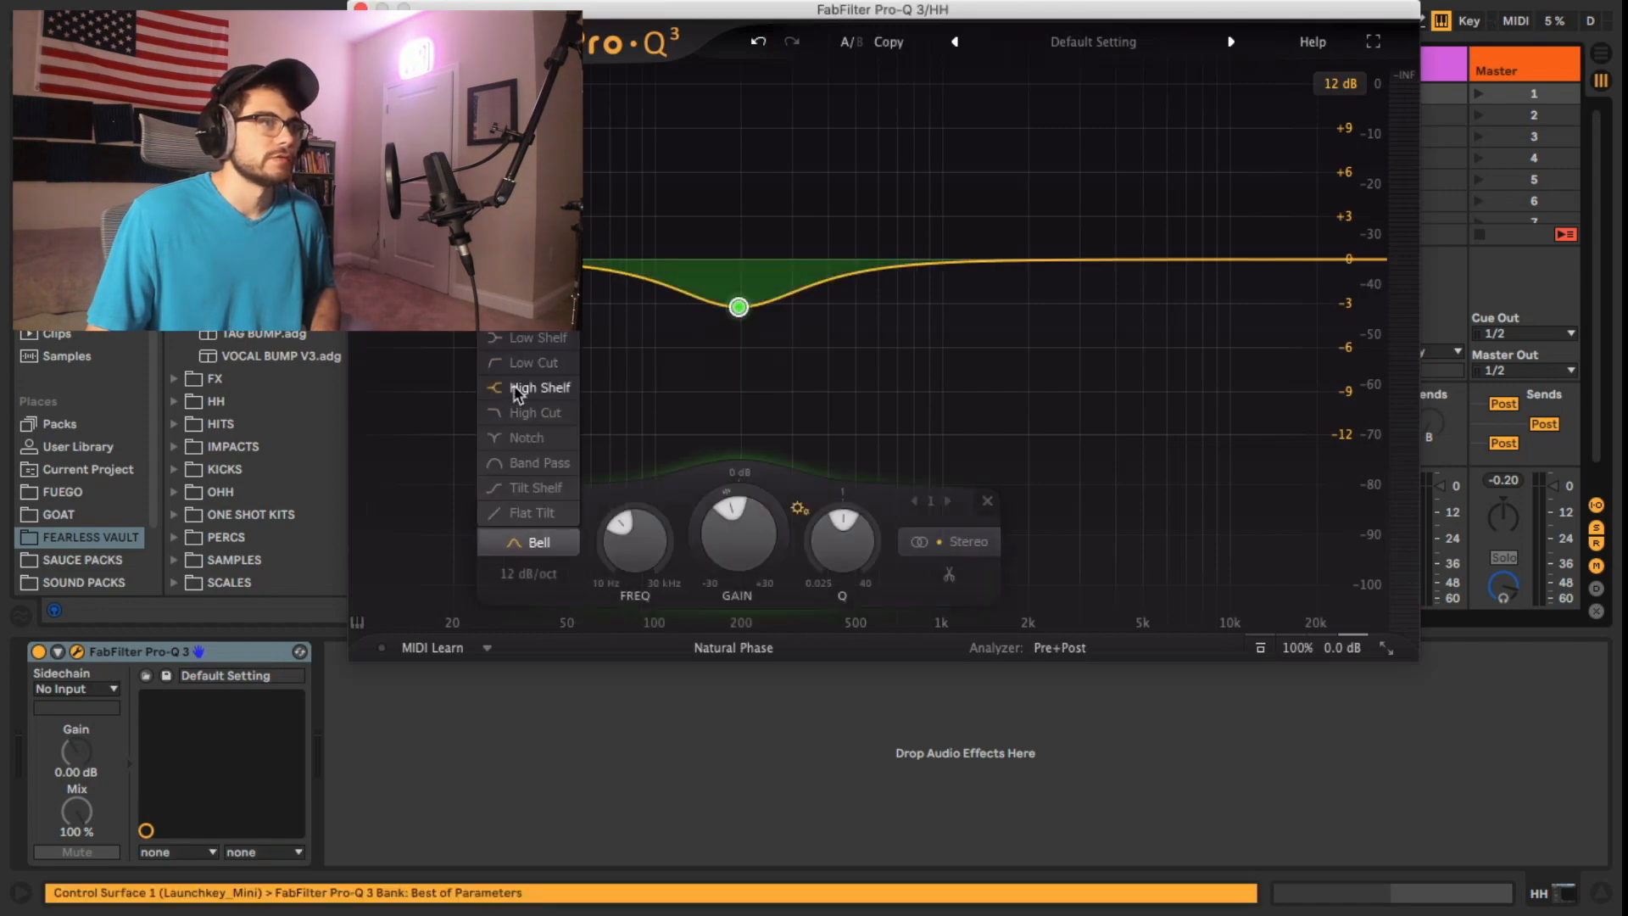
pyautogui.click(519, 363)
pyautogui.click(528, 574)
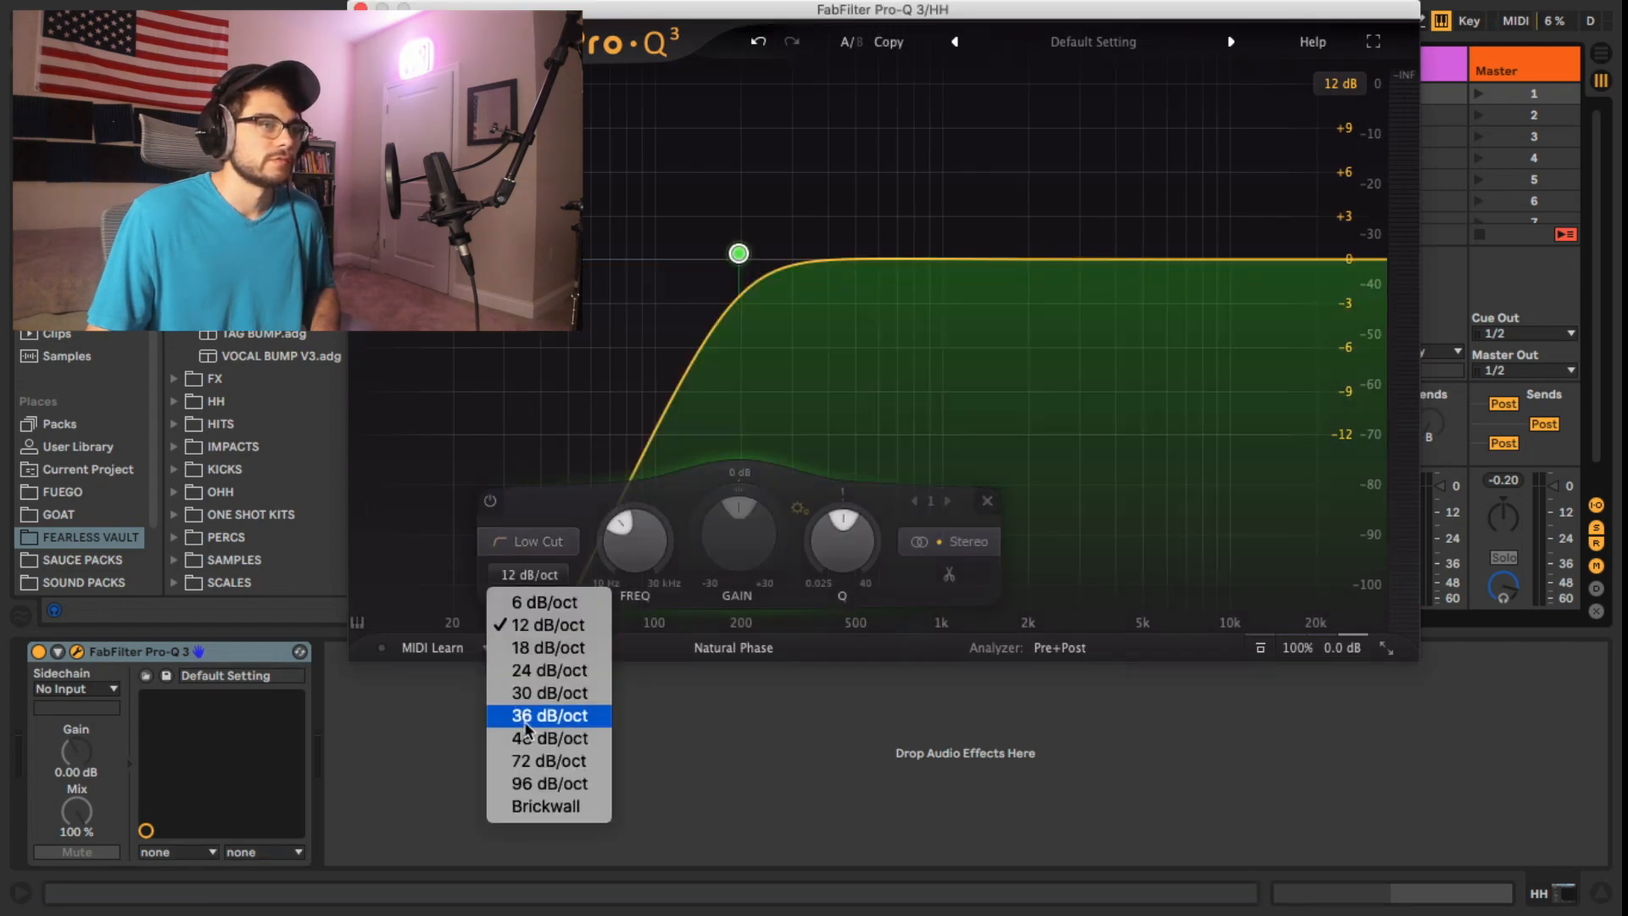
pyautogui.click(525, 719)
pyautogui.moveTo(738, 254); pyautogui.dragTo(1005, 283)
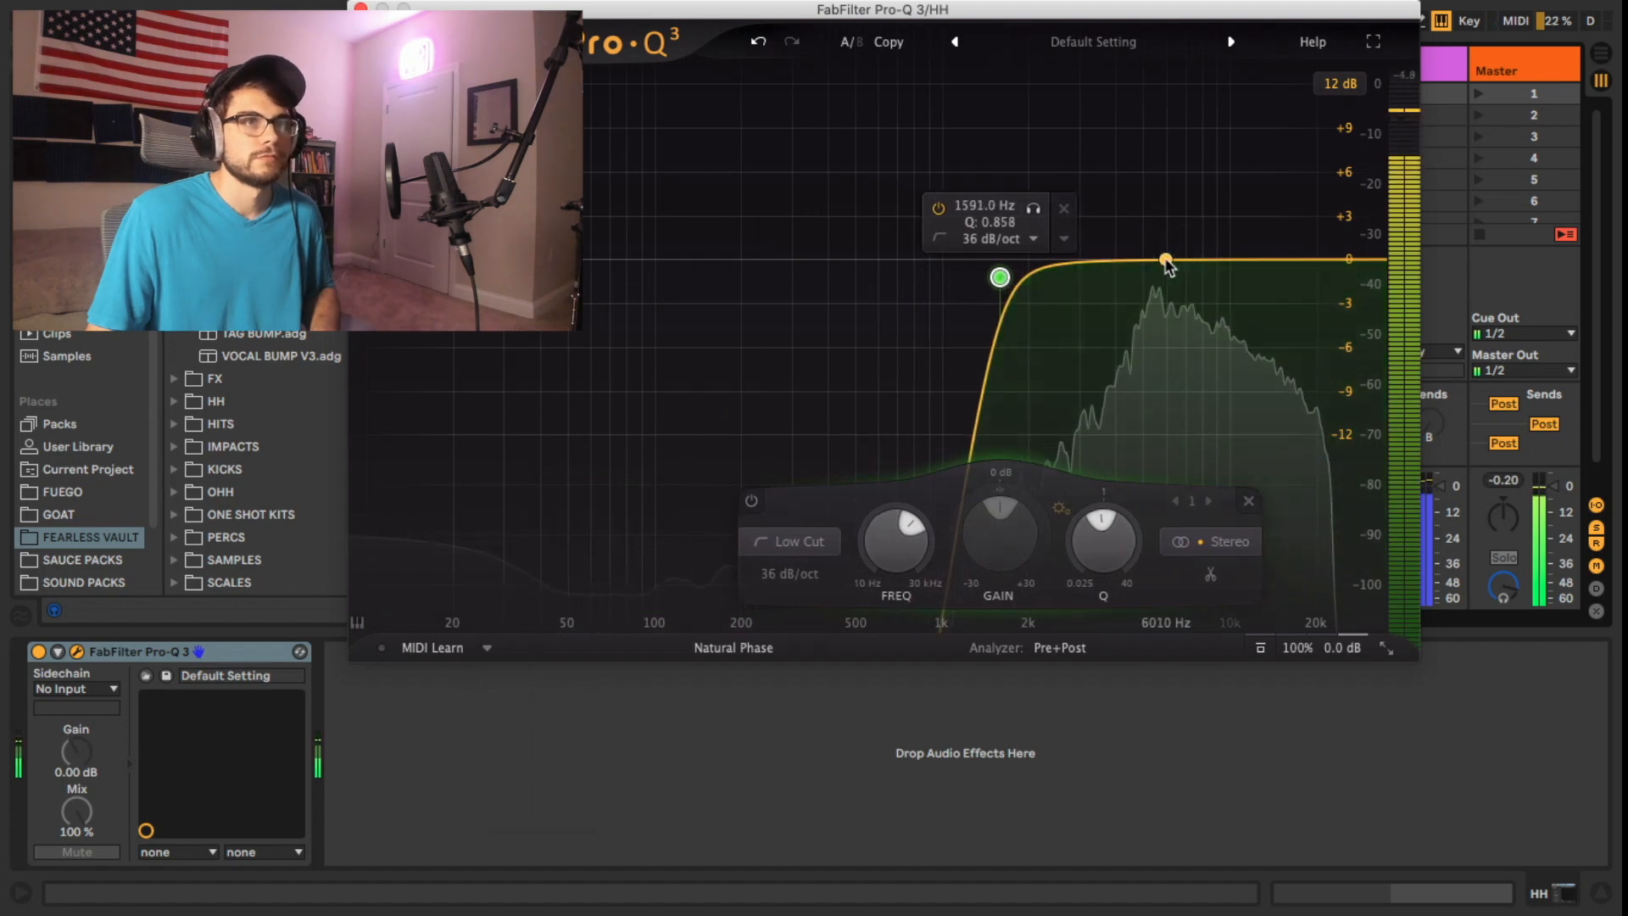
# Step: Add a narrow bell boost with a Q of 3.773 to the group's EQ and move it to about 10 kHz
pyautogui.moveTo(1136, 267); pyautogui.dragTo(1163, 211)
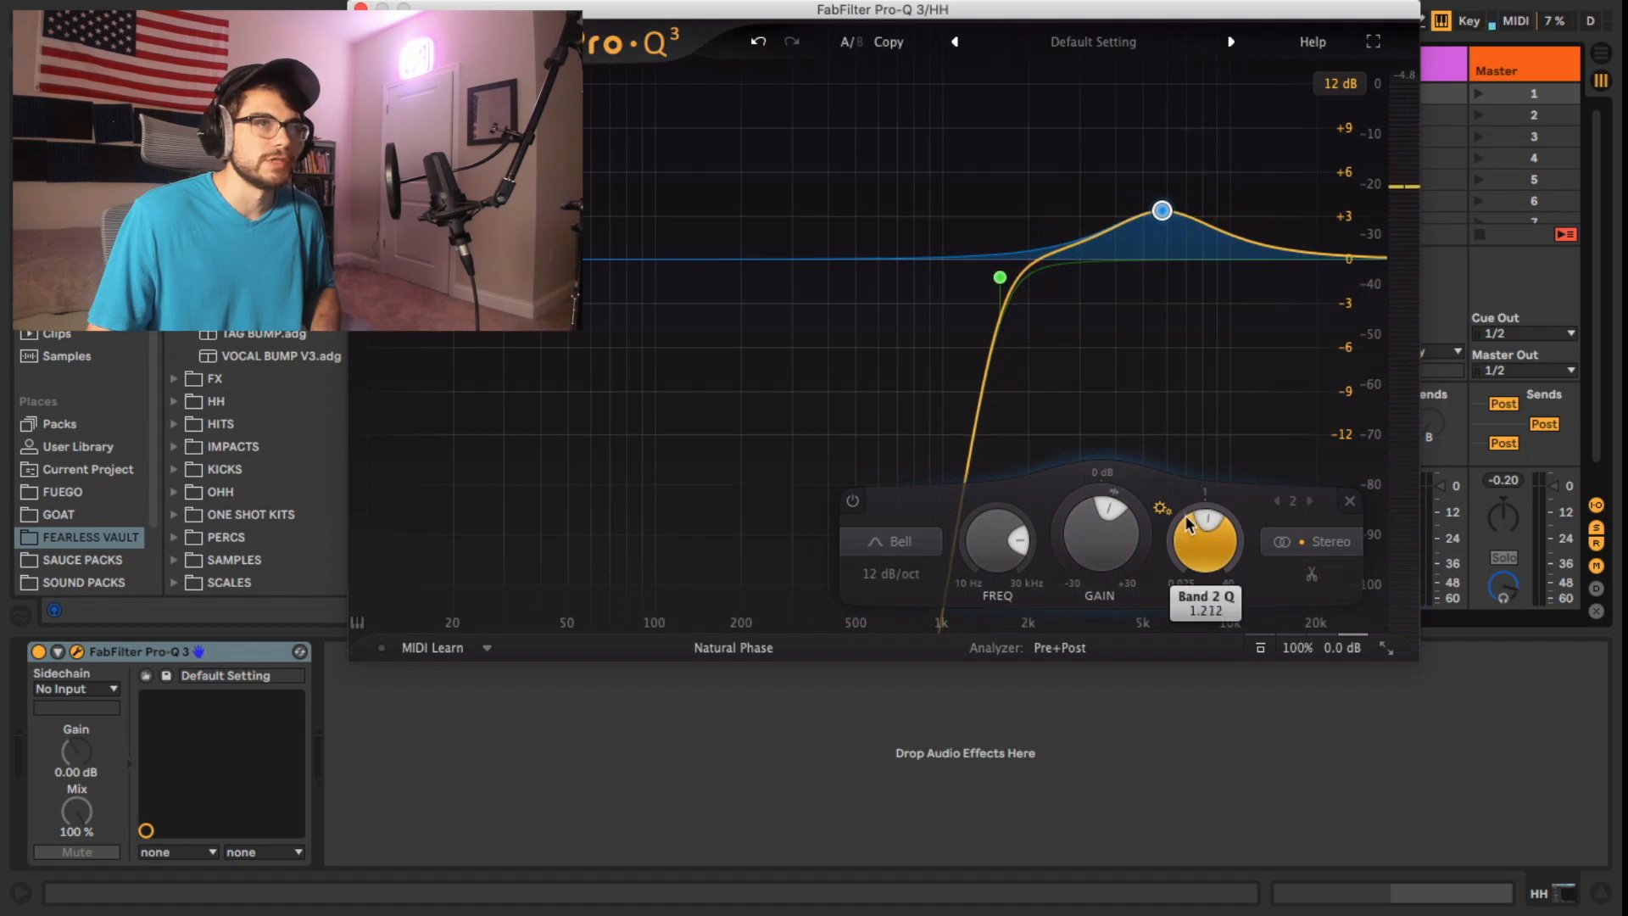
pyautogui.moveTo(1183, 543); pyautogui.dragTo(1191, 463)
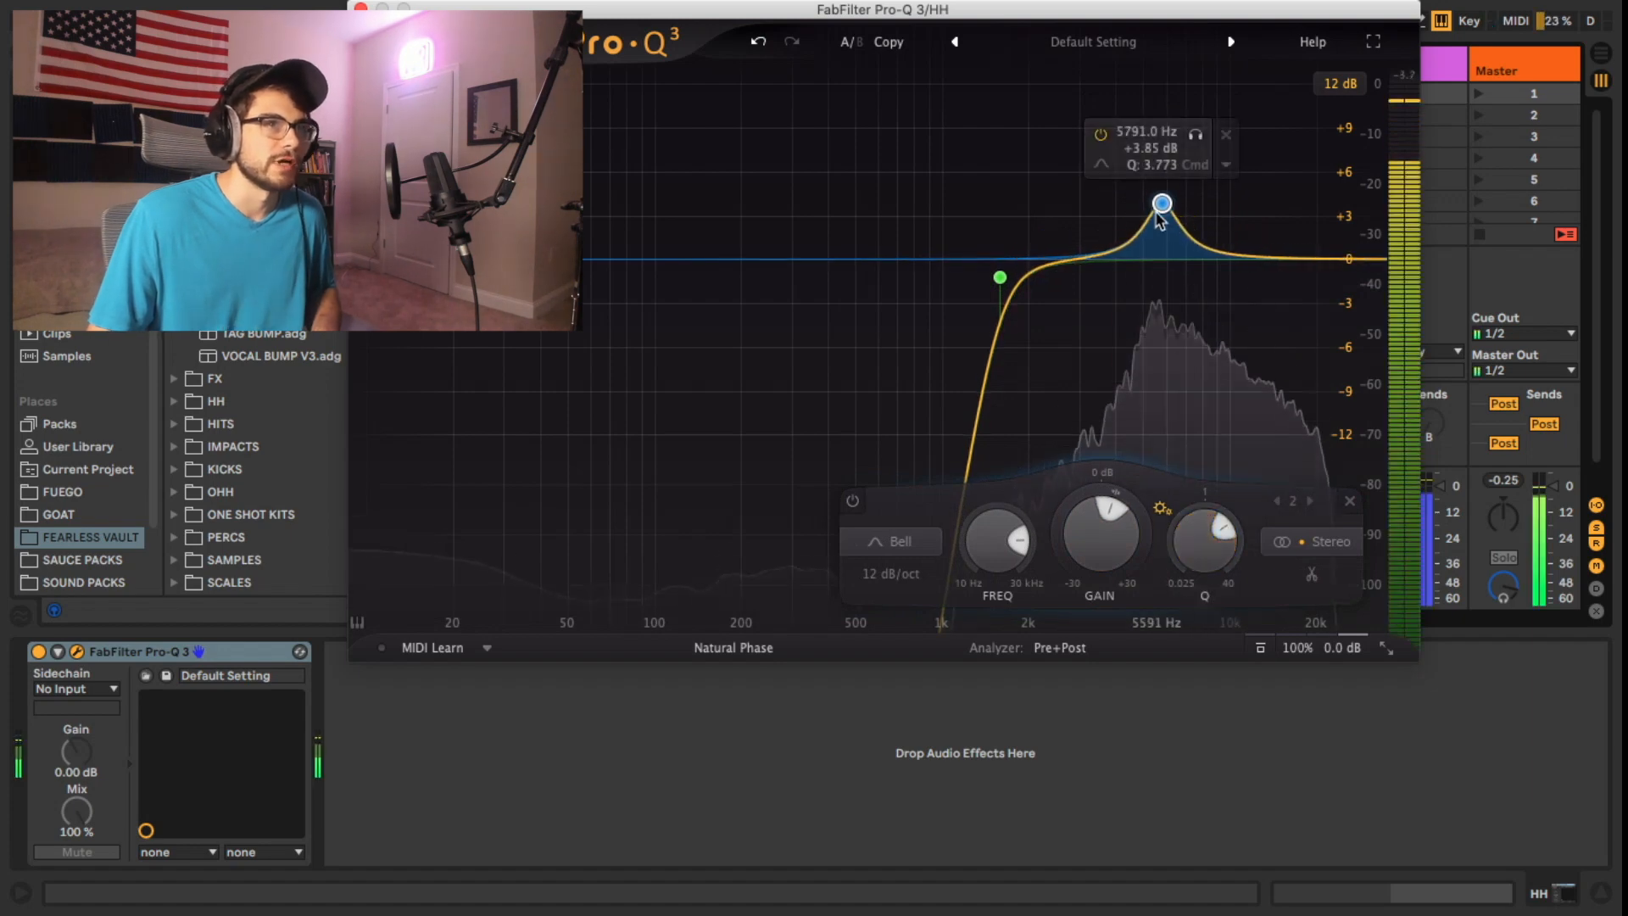
pyautogui.moveTo(1163, 203); pyautogui.dragTo(1232, 219)
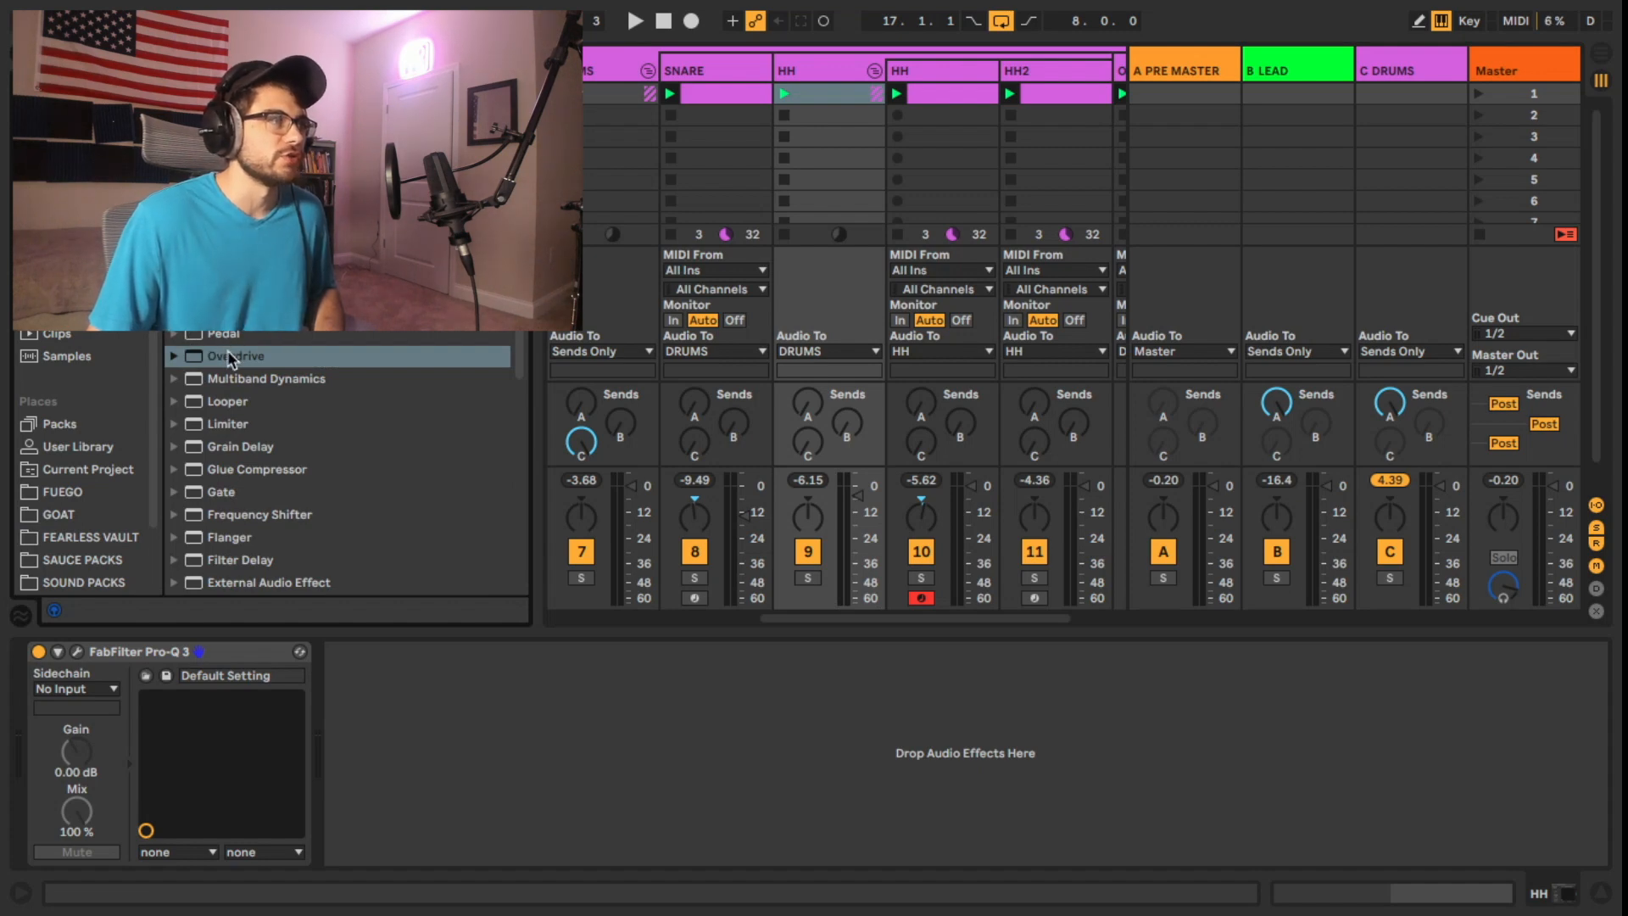
# Step: Add the Overdrive effect to the HH group and place it before FabFilter Pro-Q 3
pyautogui.doubleClick(231, 357)
pyautogui.click(390, 657)
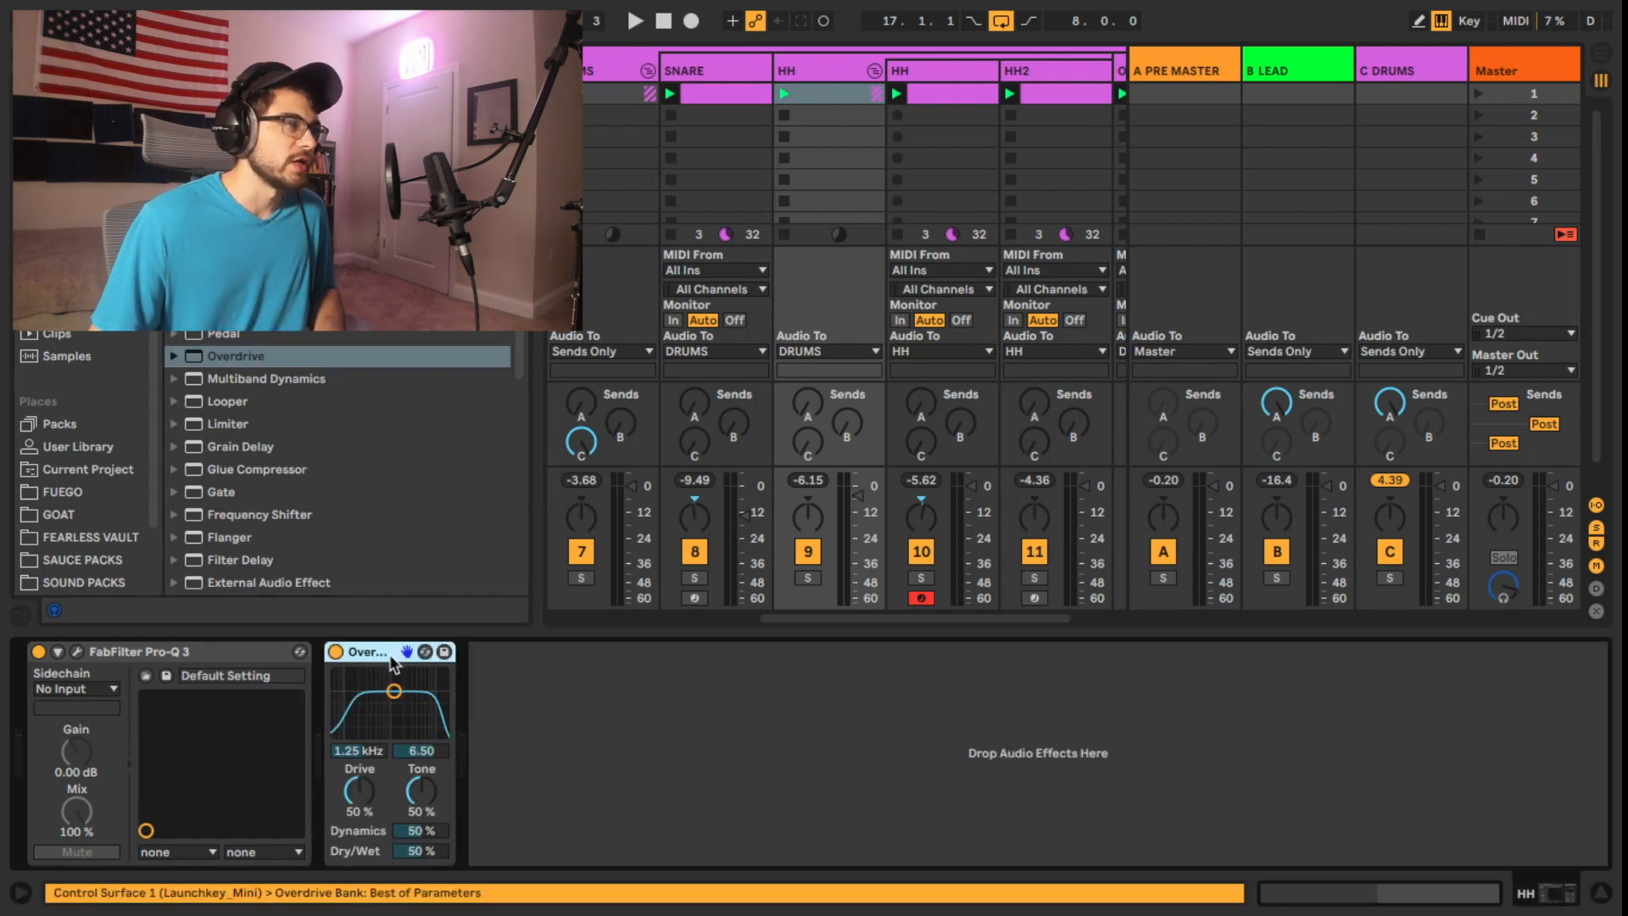
pyautogui.moveTo(386, 653); pyautogui.dragTo(134, 658)
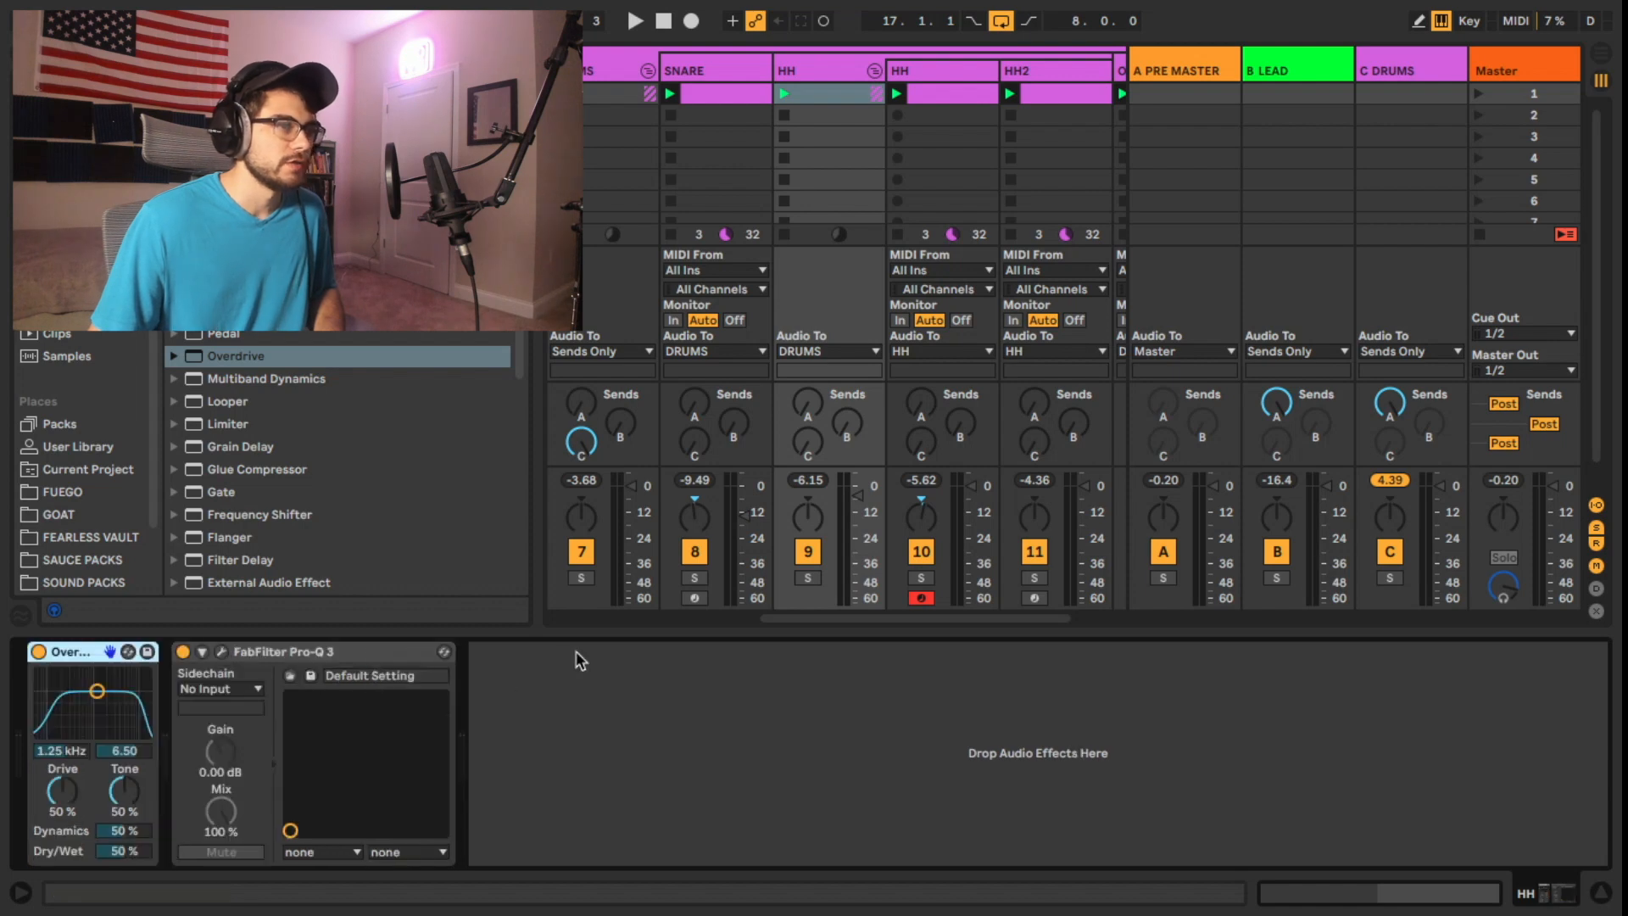
# Step: Solo the HH group and bypass Overdrive during playback to compare the sound
pyautogui.click(809, 579)
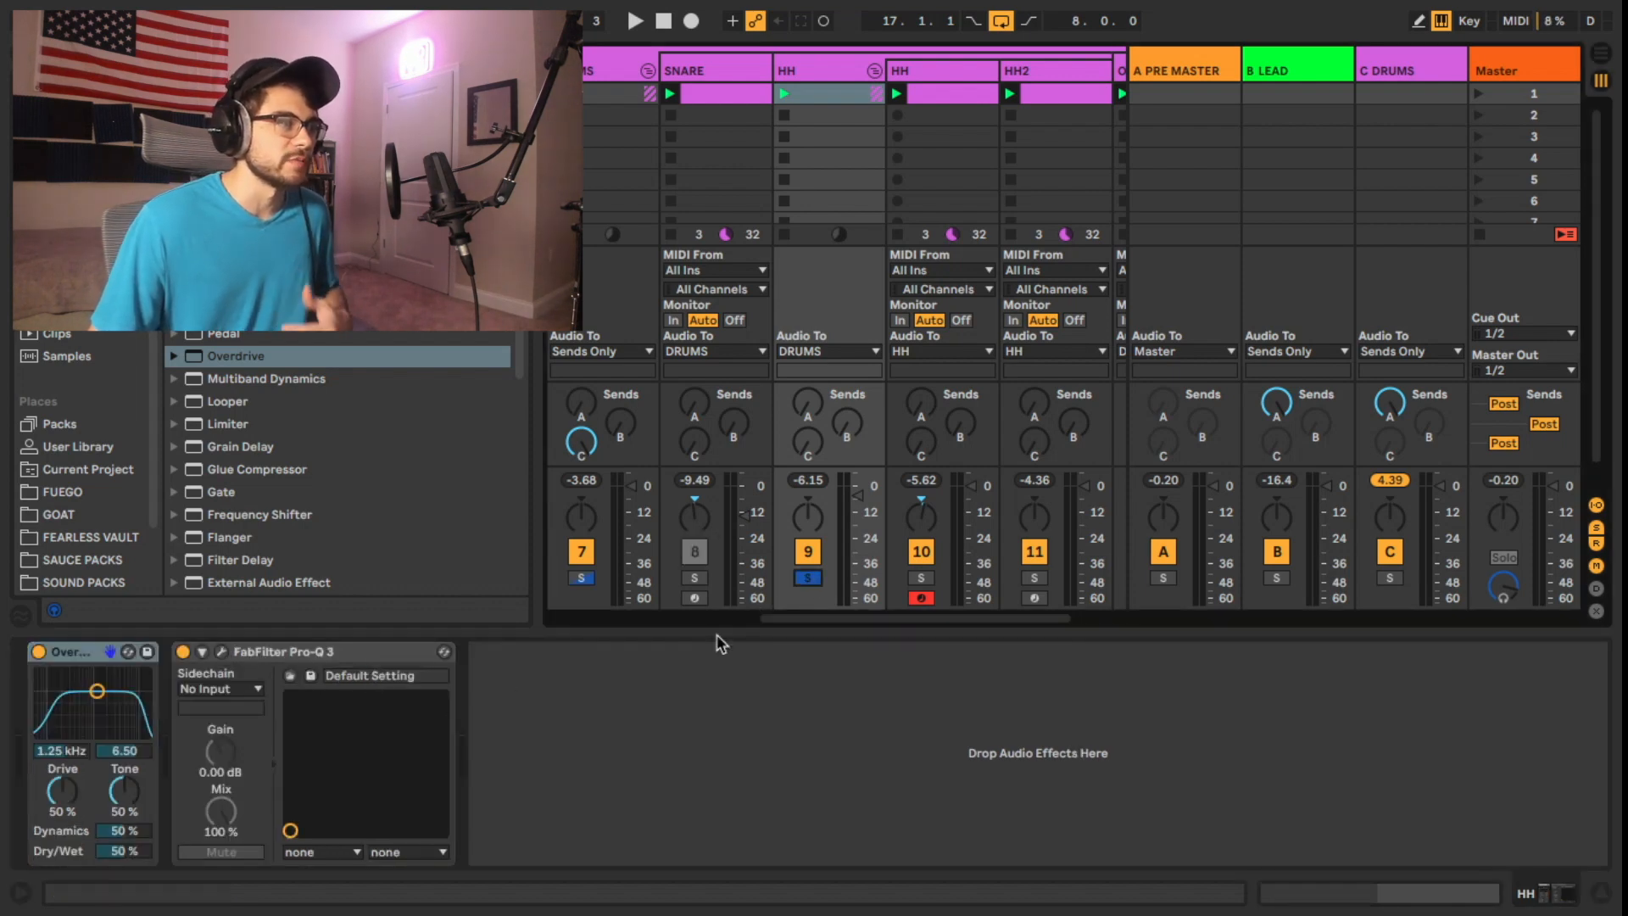
pyautogui.press('space')
pyautogui.click(39, 652)
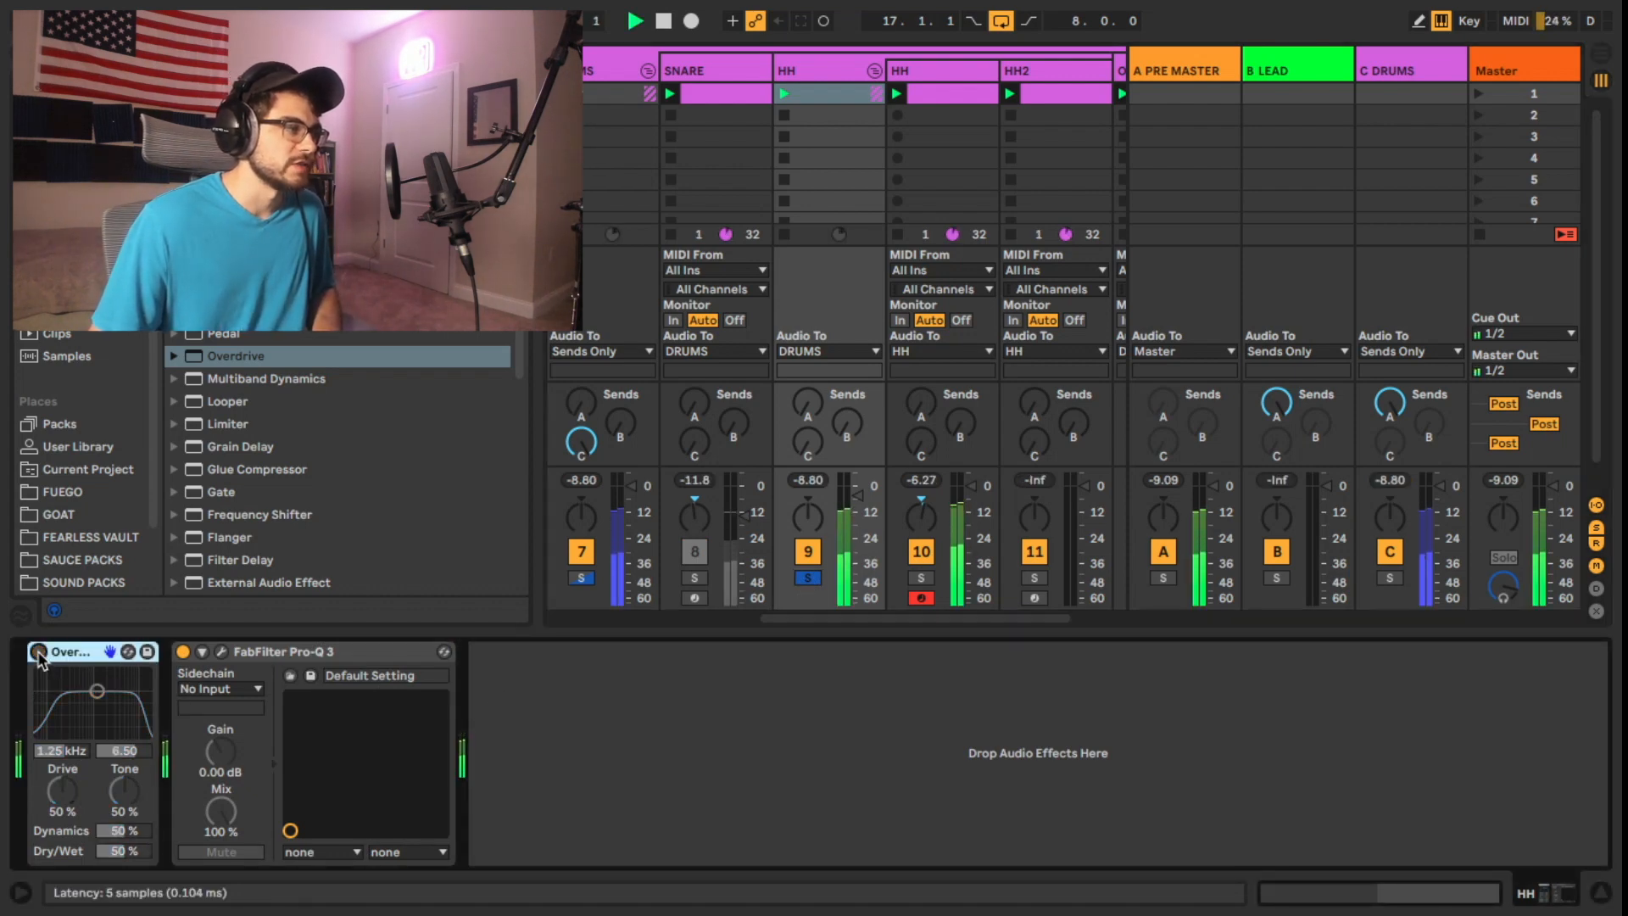
# Step: Turn Overdrive on and shift its filter band to 3.83 kHz with a bandwidth of 4.93
pyautogui.click(38, 652)
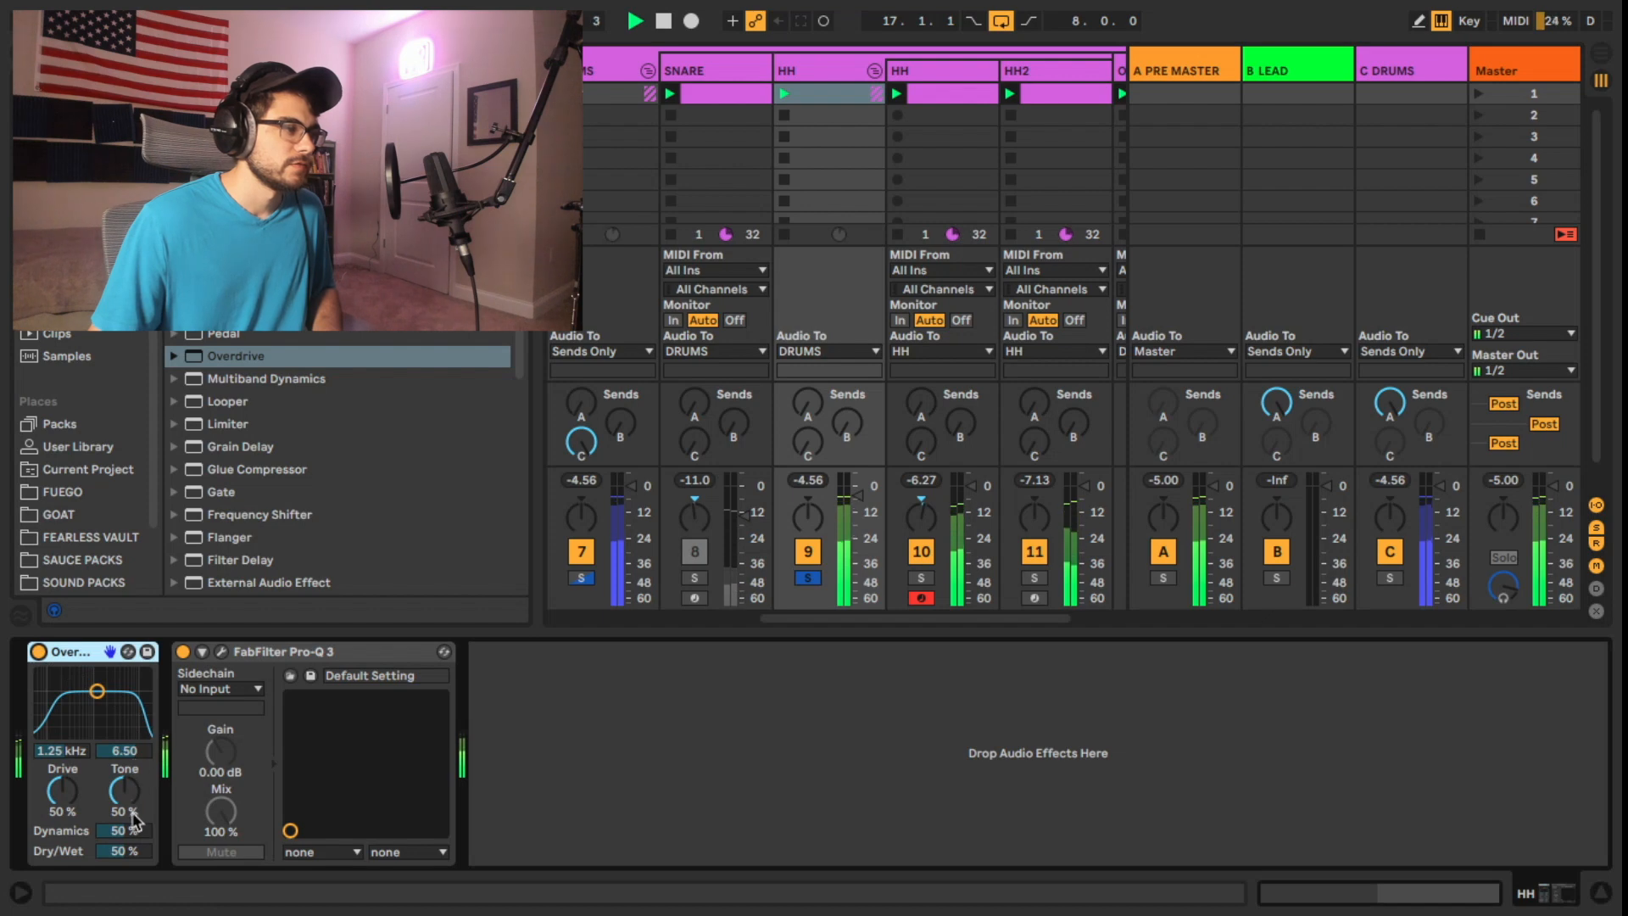
pyautogui.press('space')
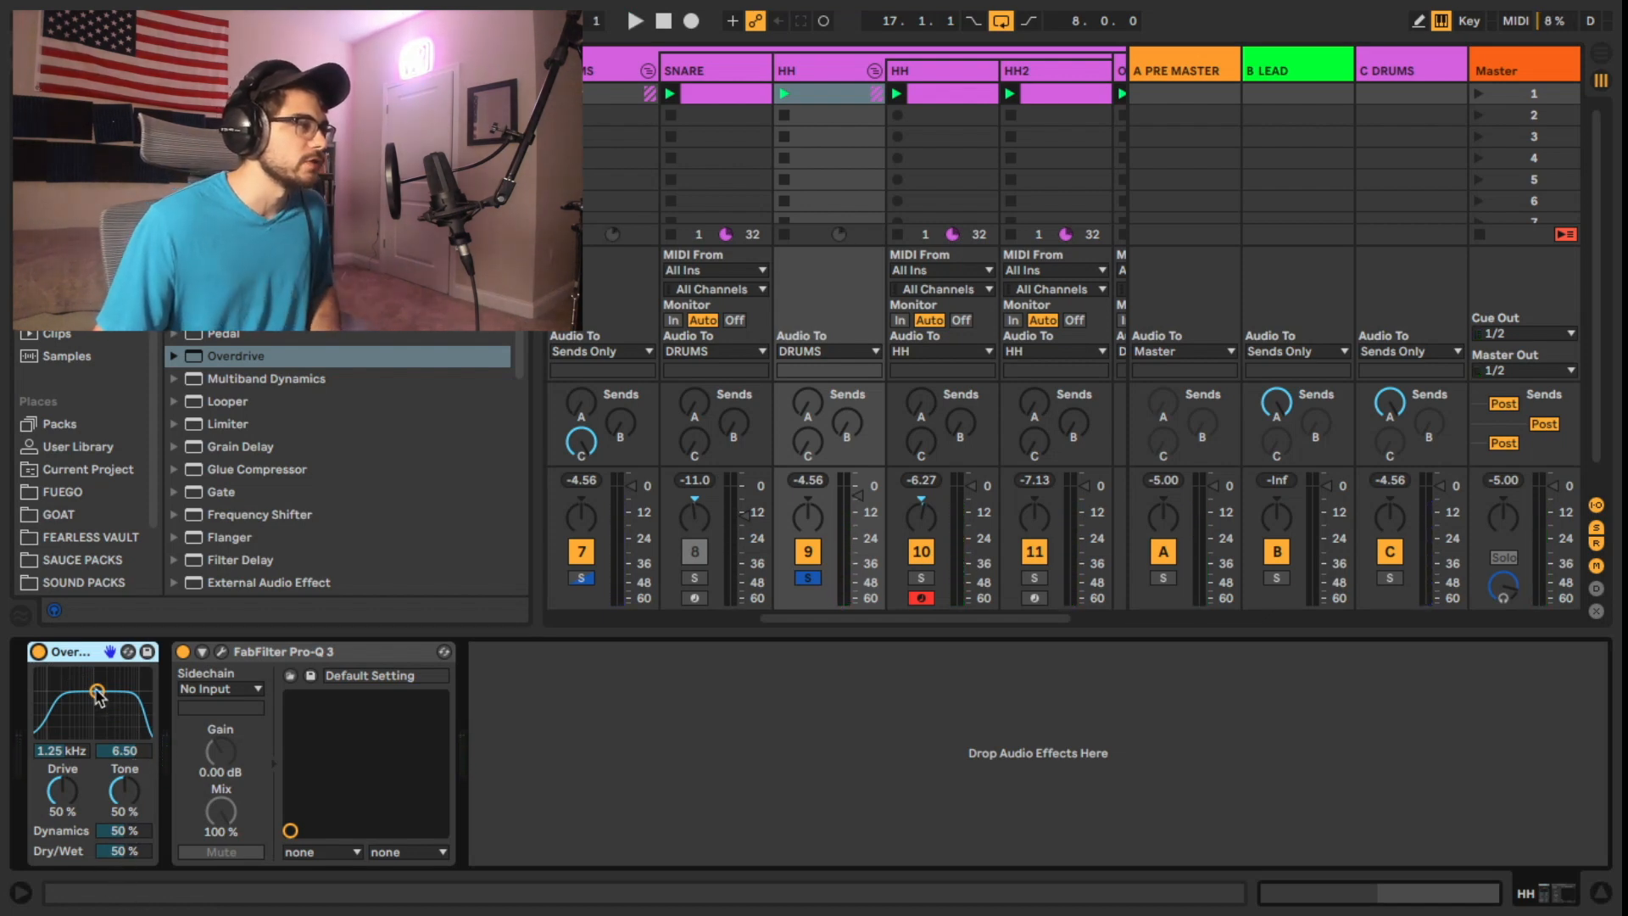
pyautogui.moveTo(97, 692)
pyautogui.mouseDown()
pyautogui.moveTo(109, 705)
pyautogui.moveTo(127, 682)
pyautogui.mouseUp()
pyautogui.press('space')
pyautogui.moveTo(170, 617); pyautogui.dragTo(169, 620)
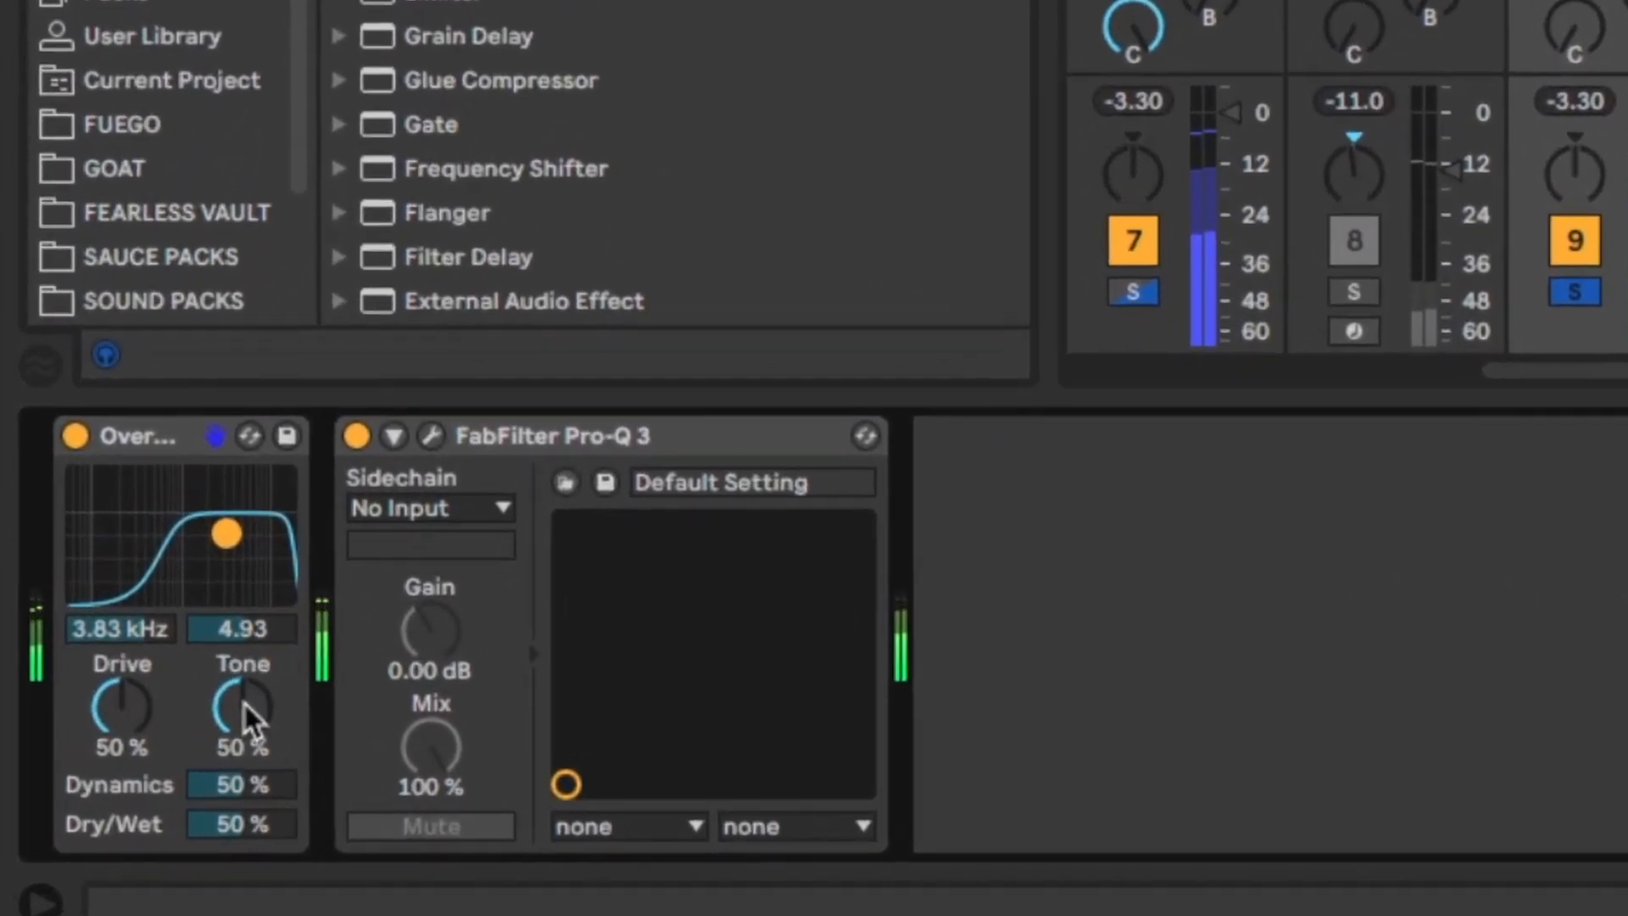
# Step: Set Overdrive's Tone to 36 %, Drive to 48 %, Dynamics to 75 % and Dry/Wet to 33 %
pyautogui.moveTo(182, 750); pyautogui.dragTo(182, 729)
pyautogui.moveTo(272, 685); pyautogui.dragTo(182, 681)
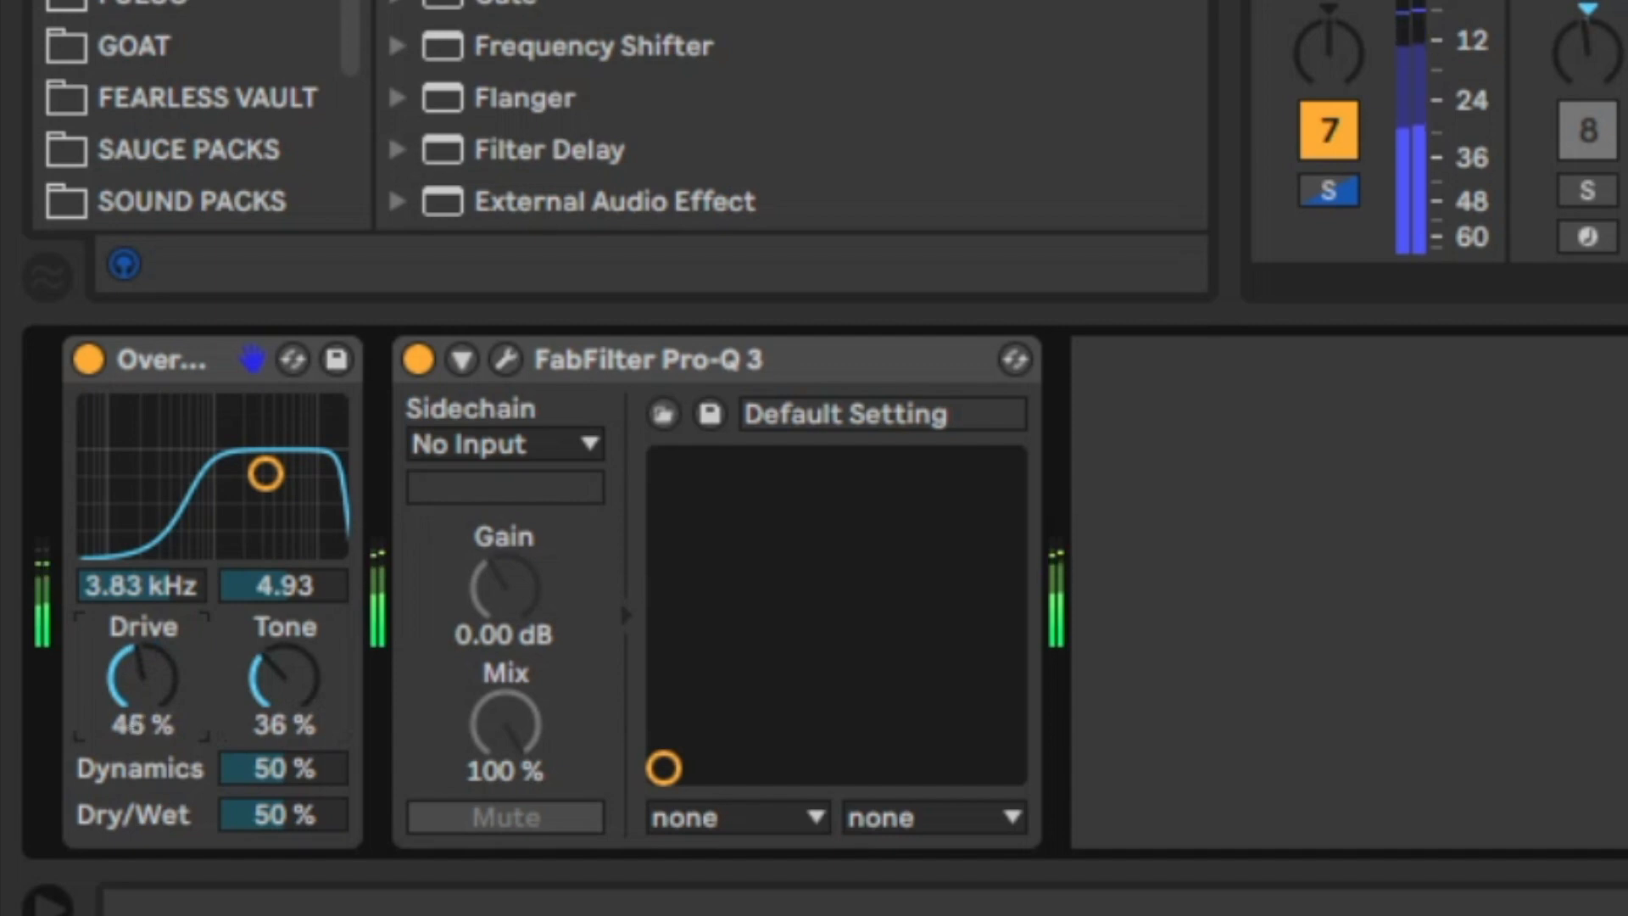
pyautogui.moveTo(280, 782); pyautogui.dragTo(280, 771)
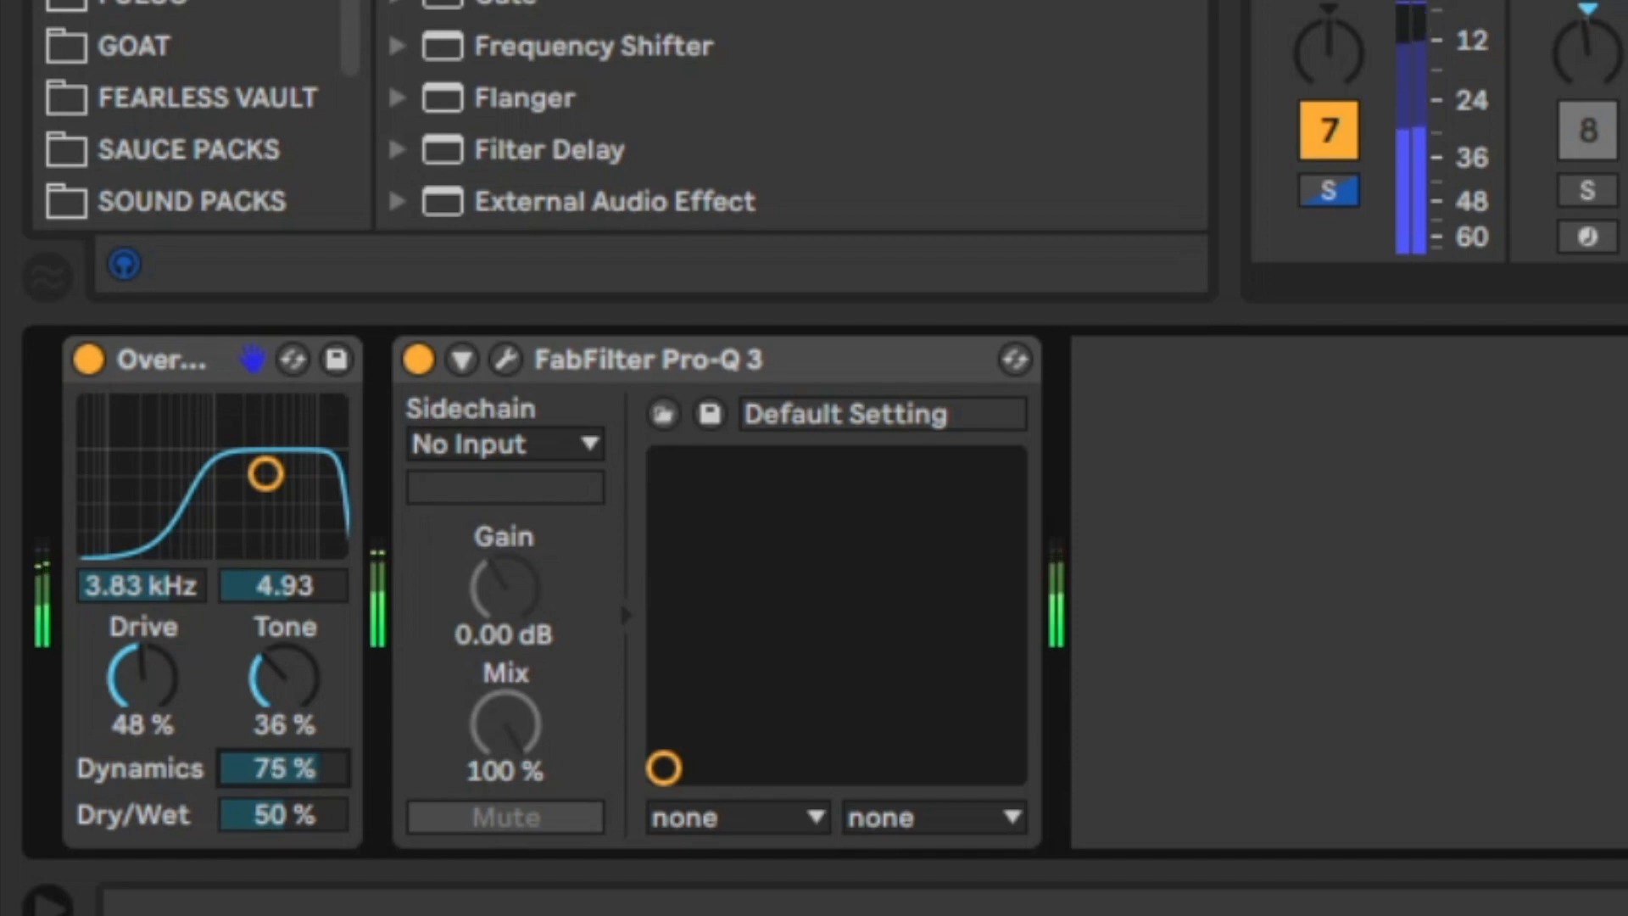
pyautogui.moveTo(284, 815); pyautogui.dragTo(284, 818)
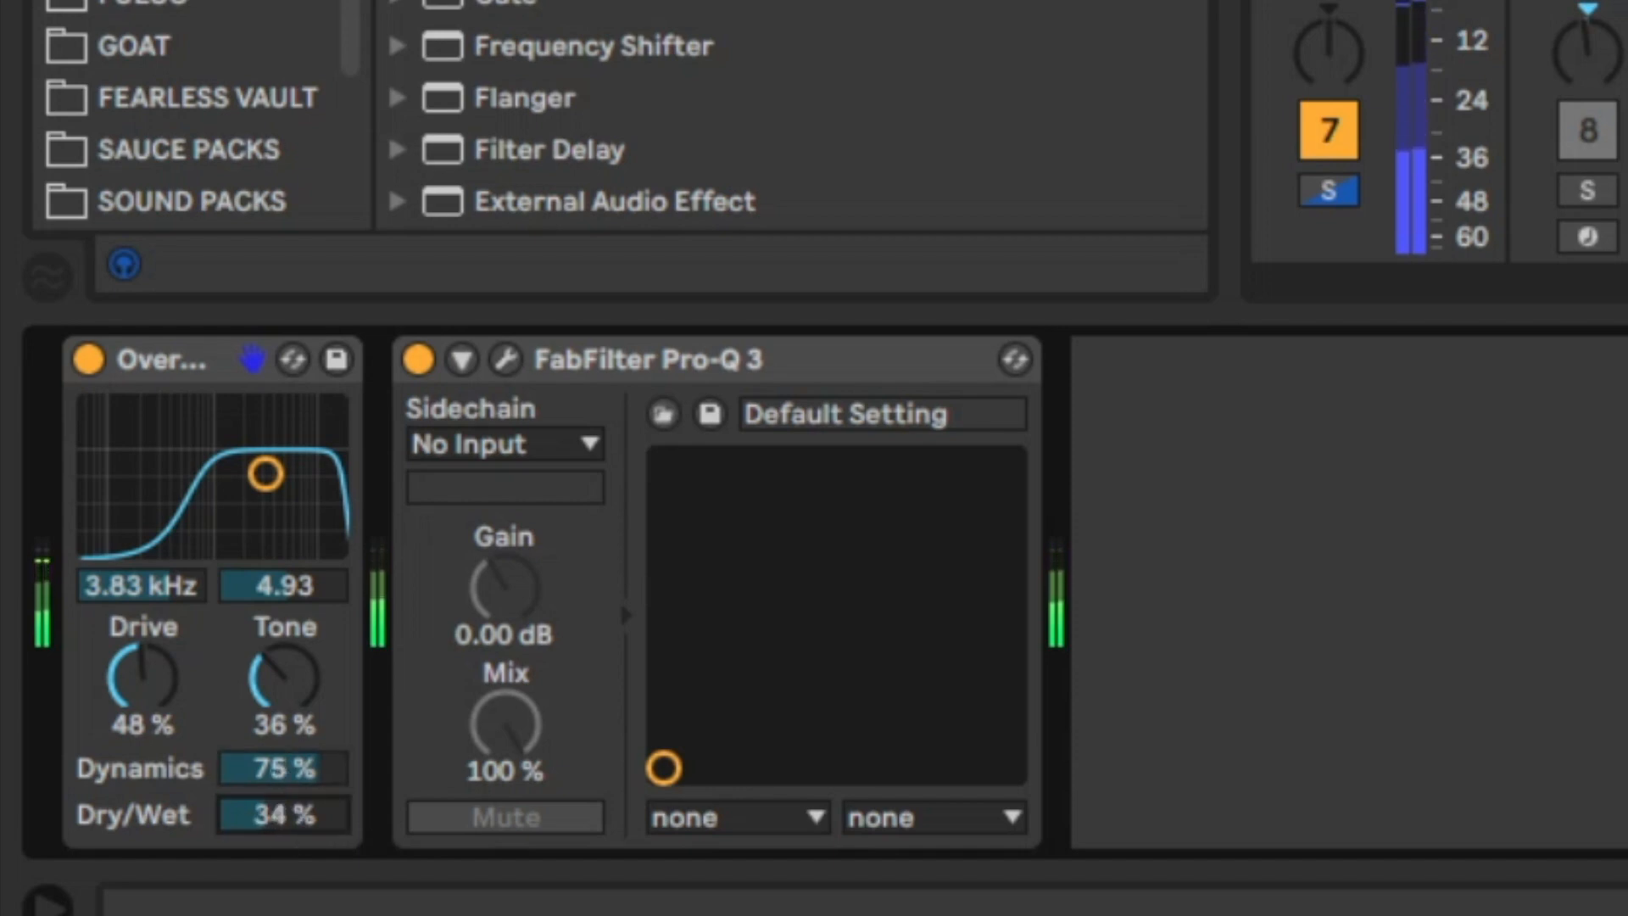
# Step: Compare the HH group with Overdrive bypassed and active during playback, leaving the effect on
pyautogui.click(96, 358)
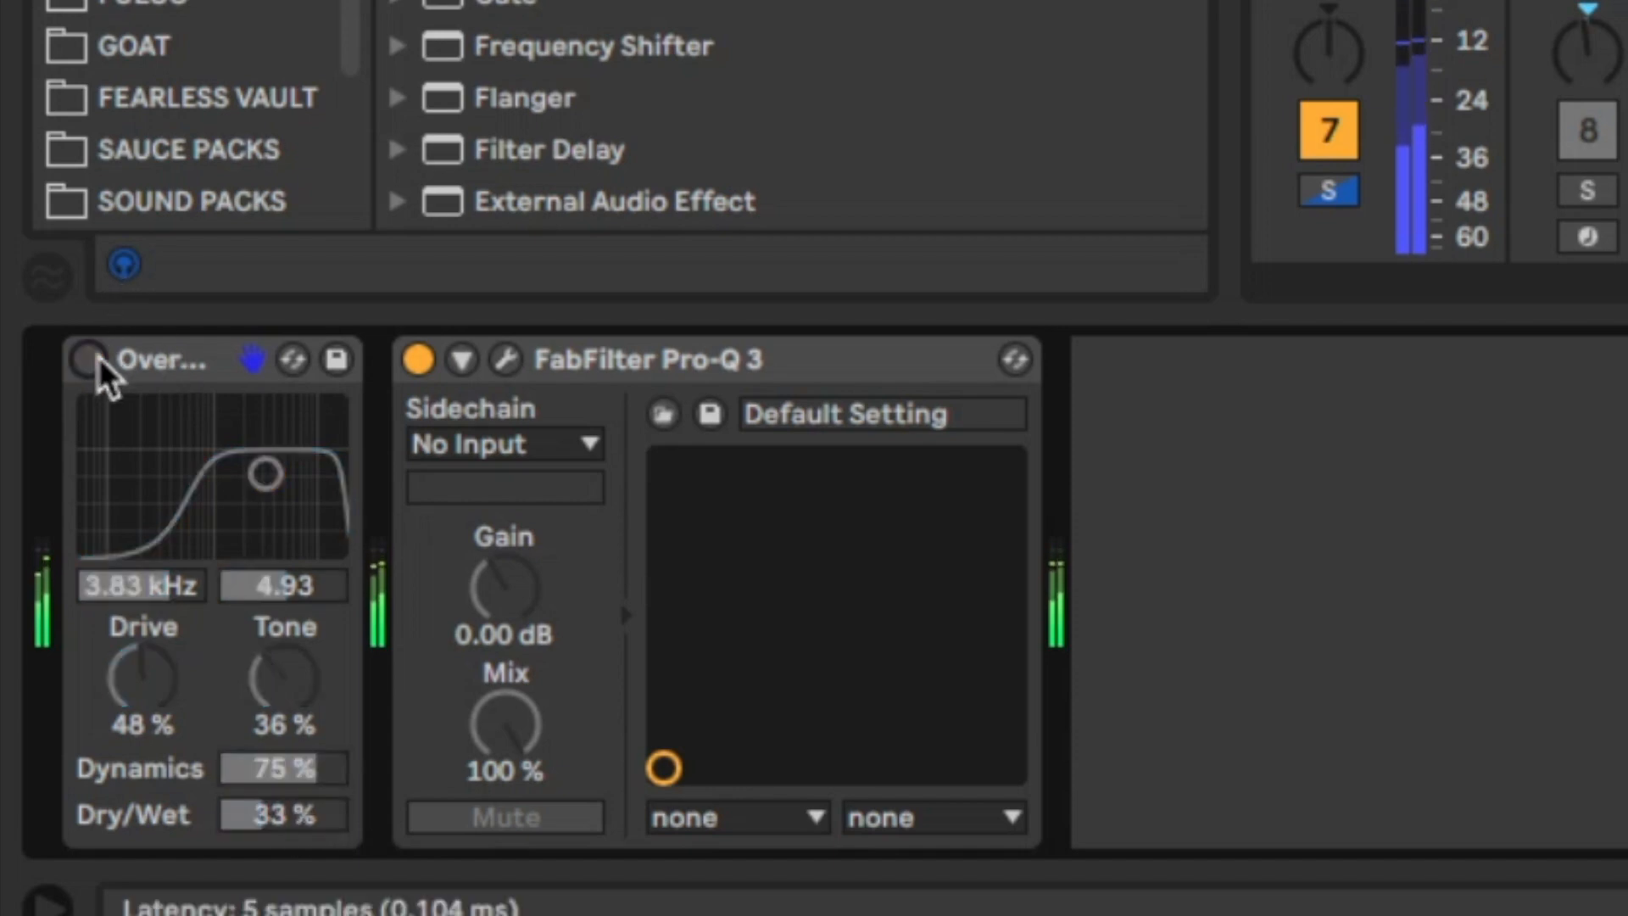
pyautogui.click(88, 359)
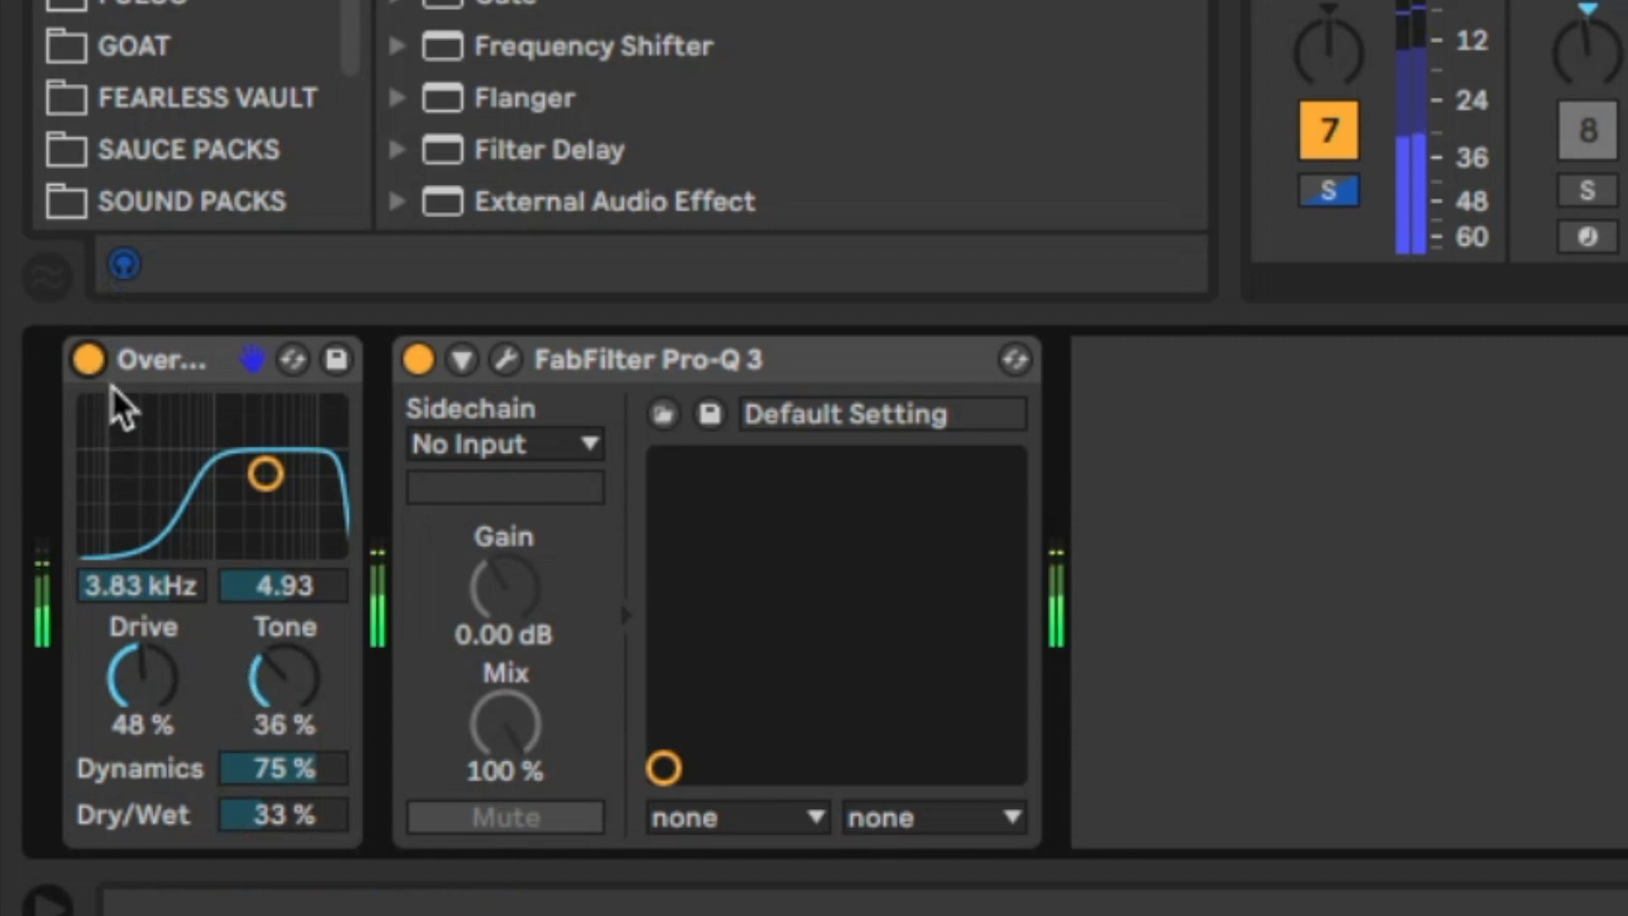
pyautogui.click(98, 356)
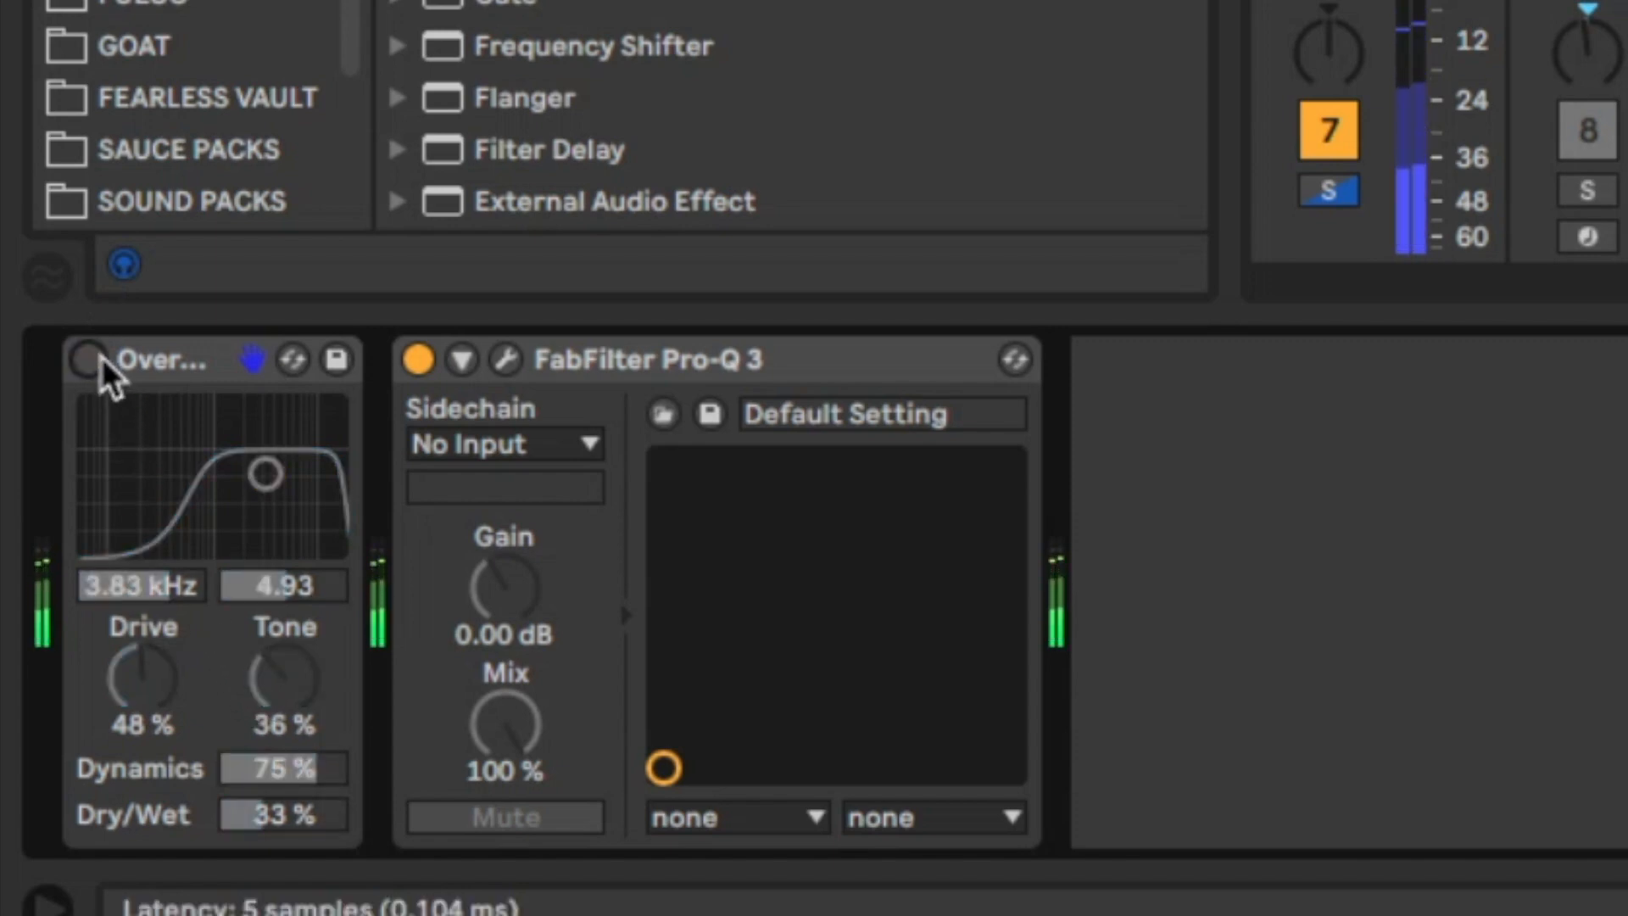
pyautogui.click(102, 358)
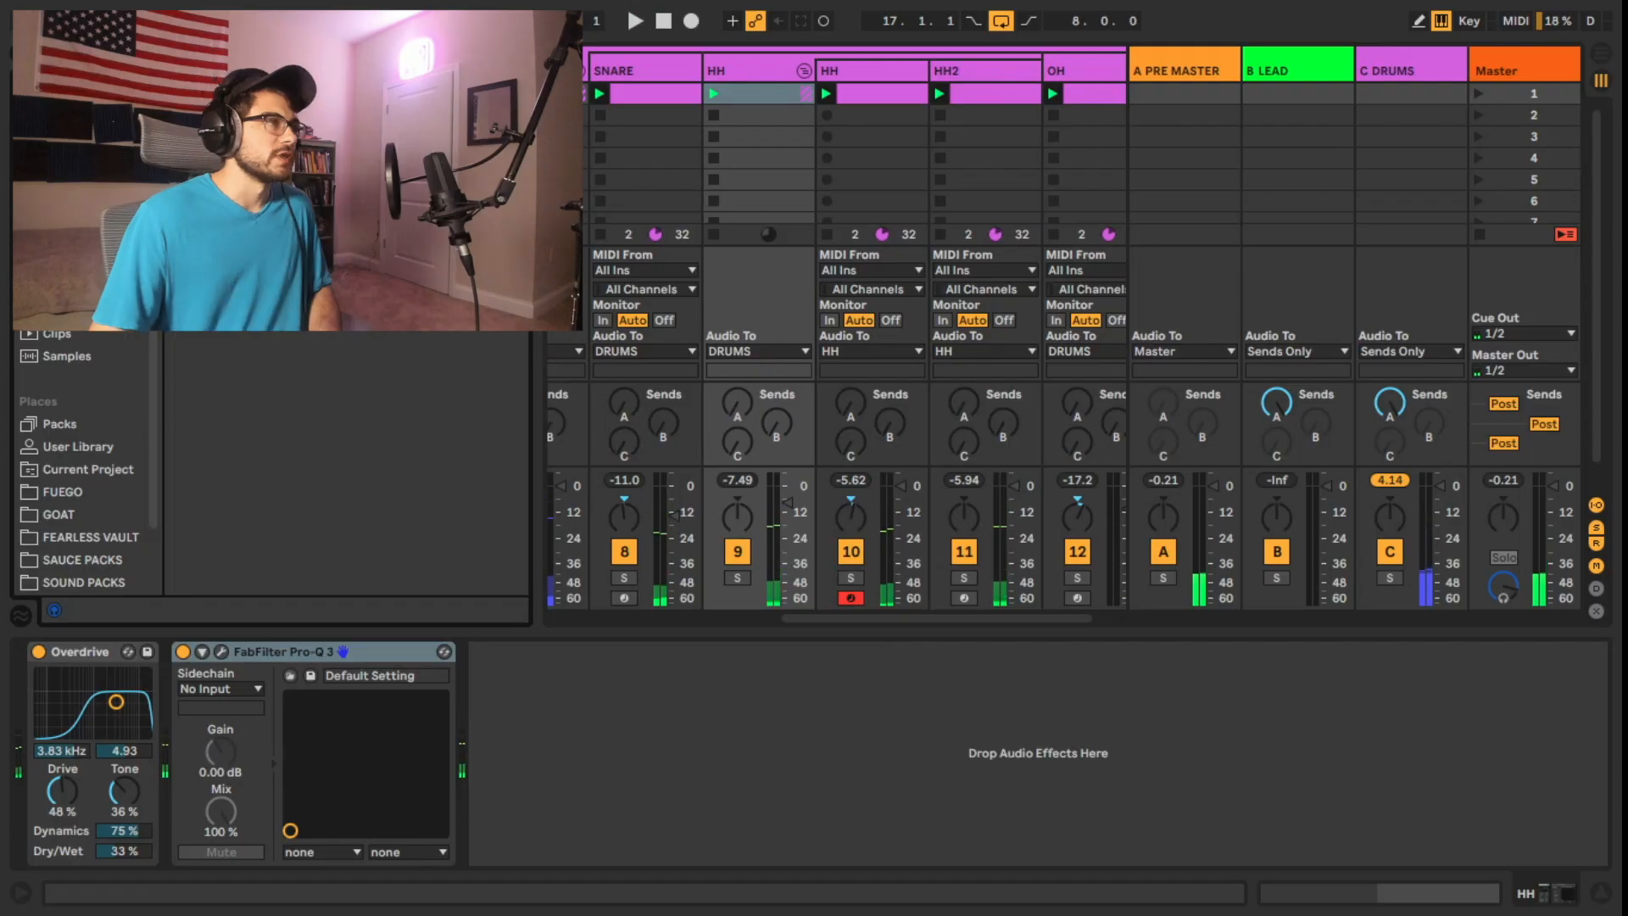
# Step: Add the Looperator plug-in to the HH group and move its window so the effect grid is accessible
pyautogui.click(70, 310)
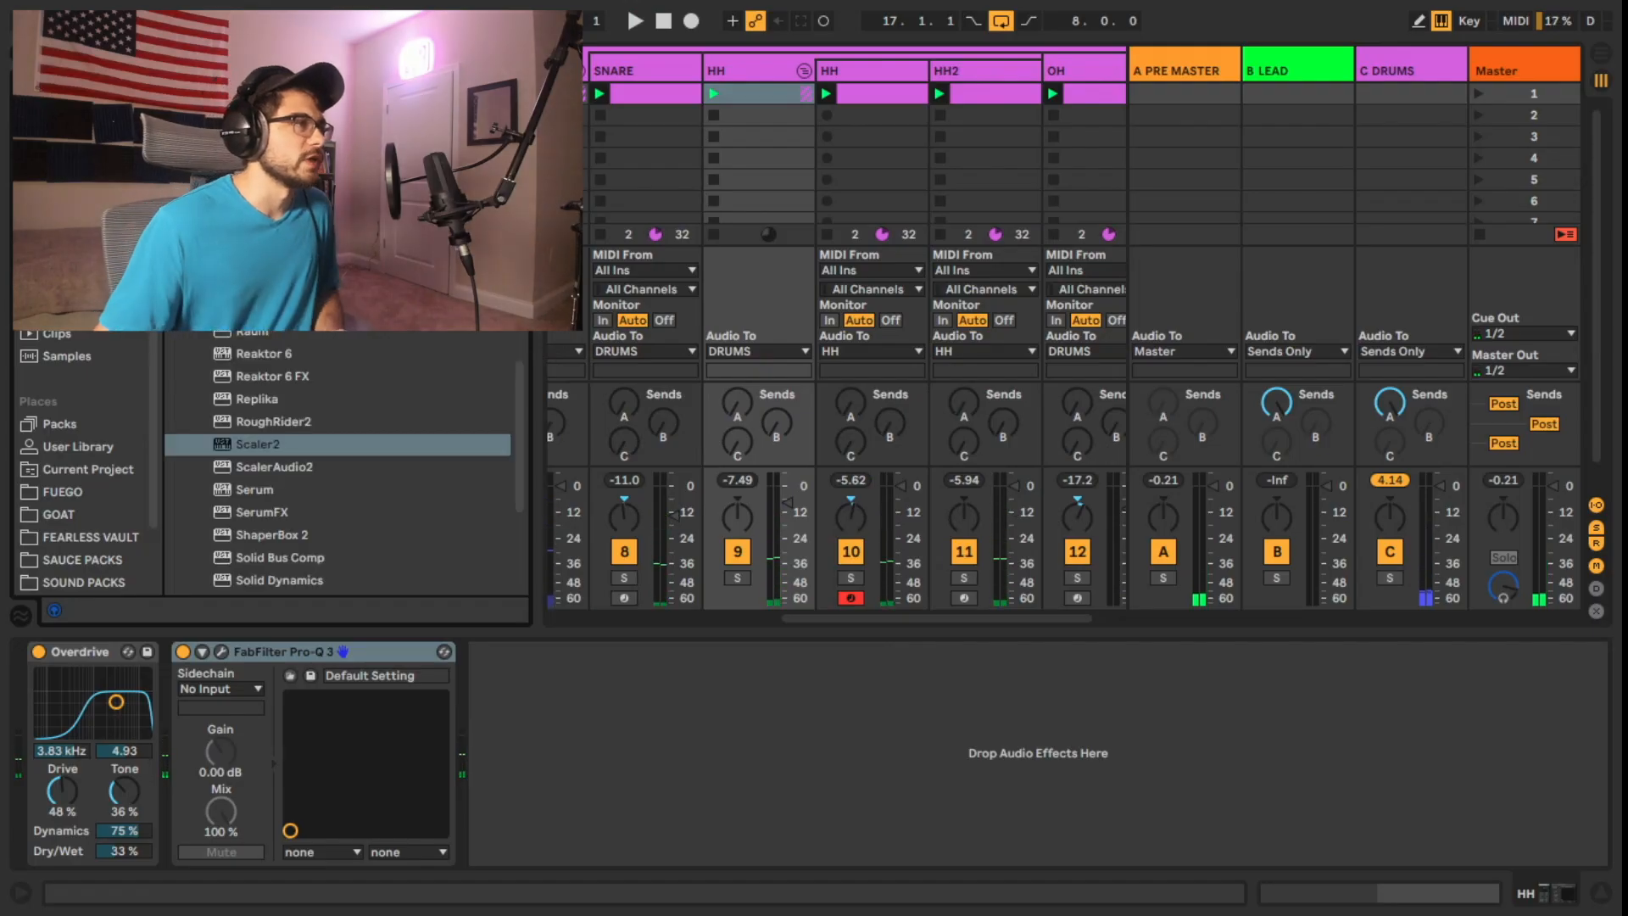
pyautogui.scroll(4, 298, 373)
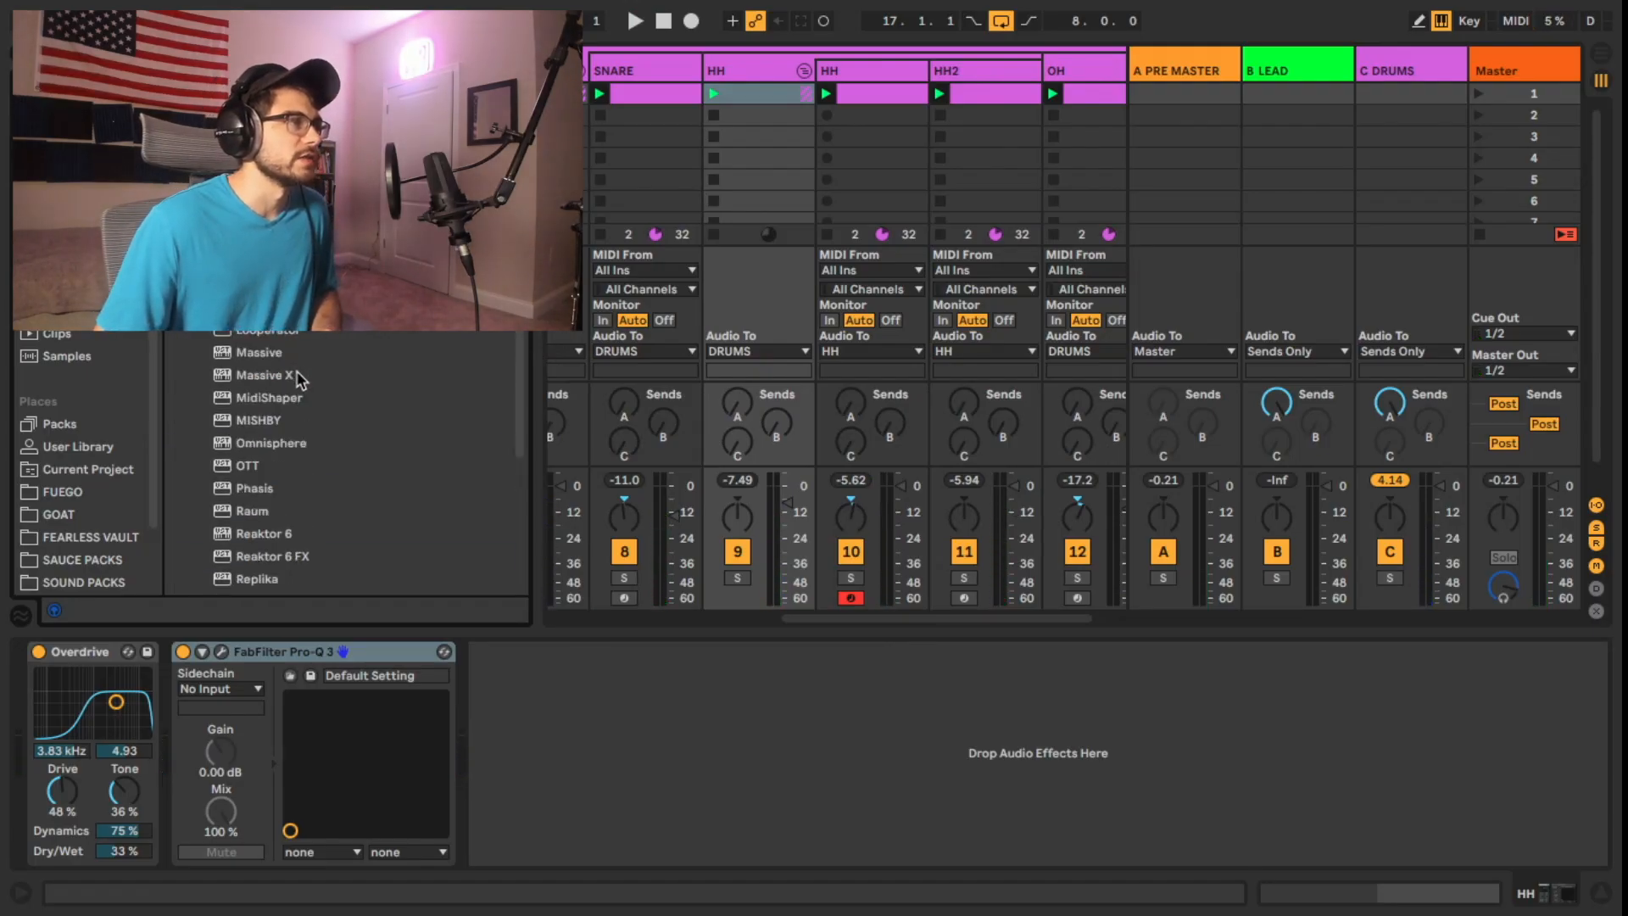
pyautogui.doubleClick(273, 335)
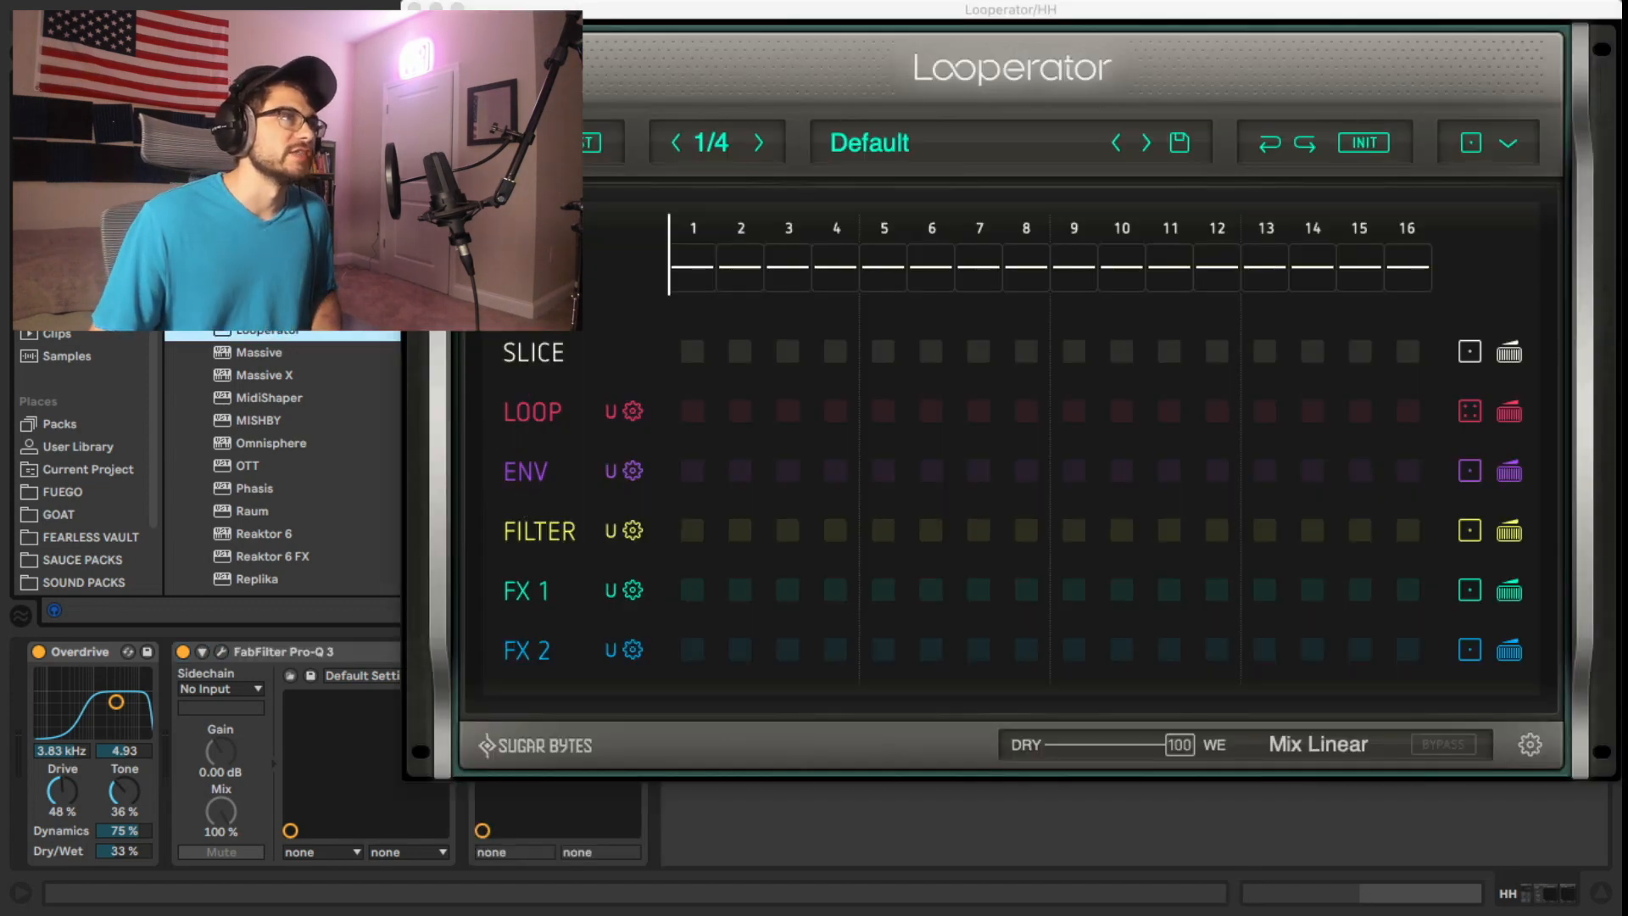
pyautogui.moveTo(1009, 9); pyautogui.dragTo(923, 111)
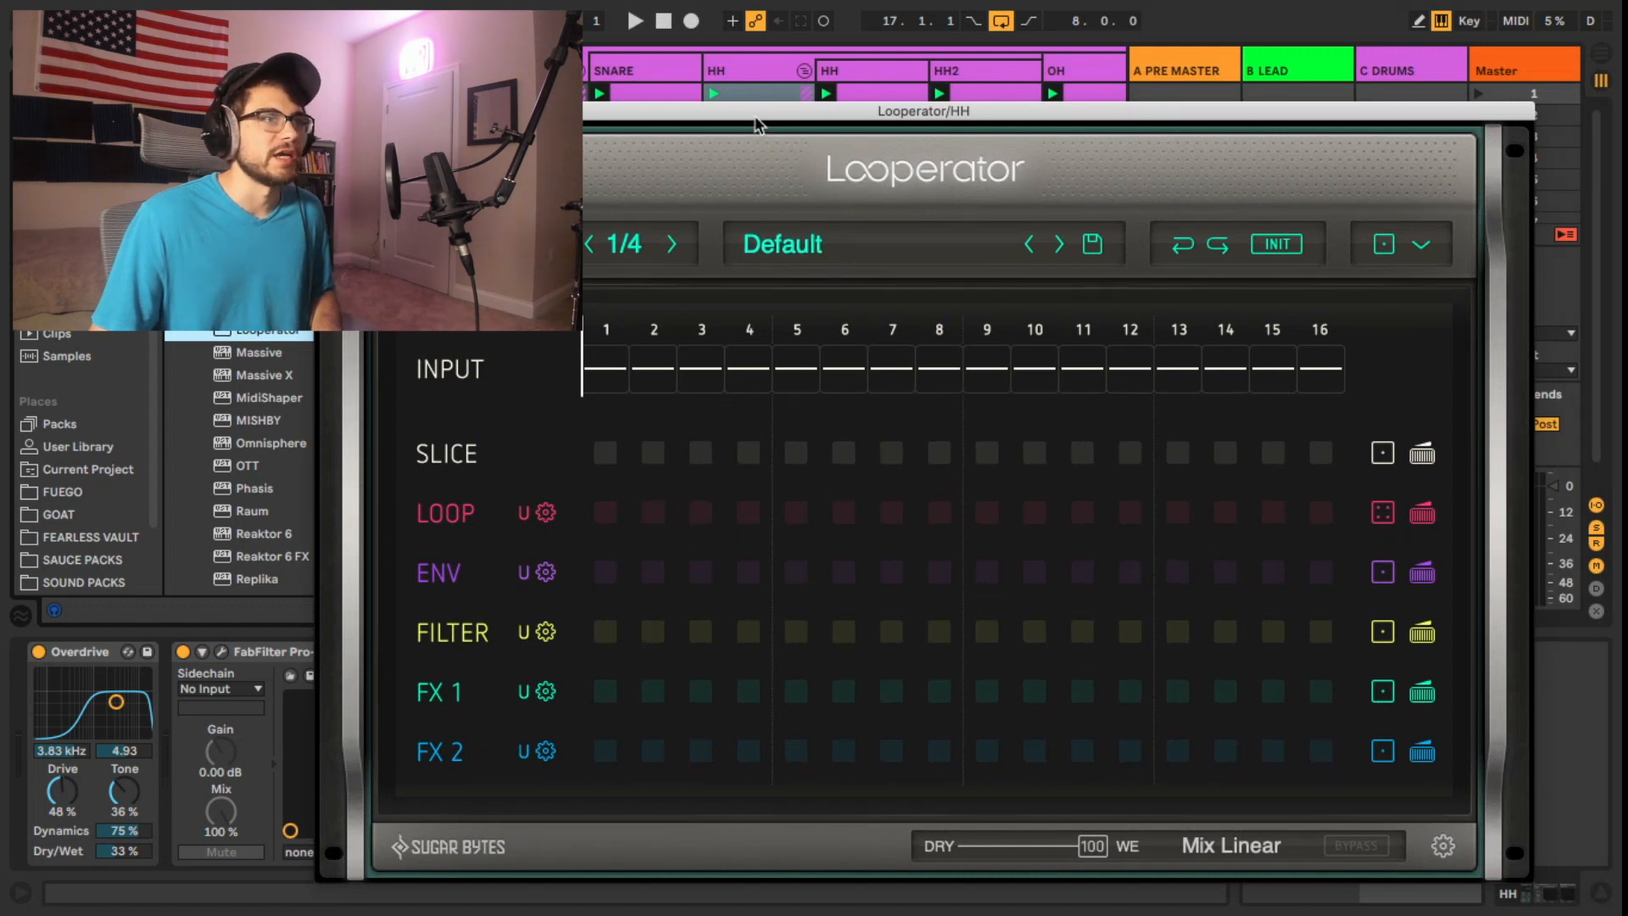
pyautogui.moveTo(758, 124); pyautogui.dragTo(703, 72)
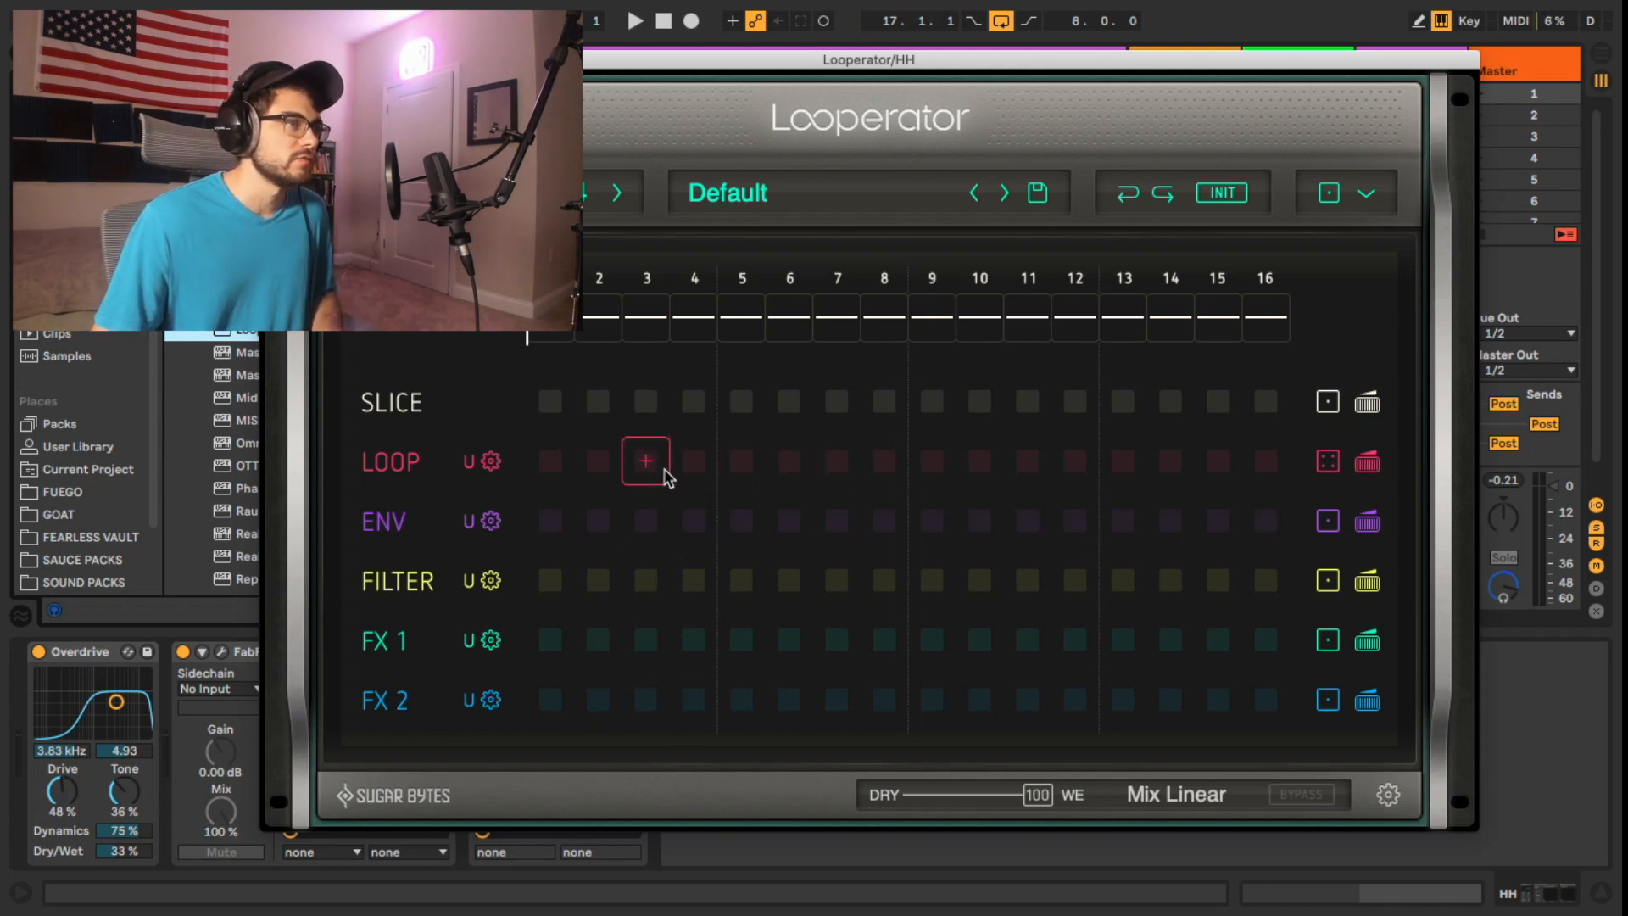
# Step: Try a Forward 1/3 Reverse loop on step 3 of Looperator's LOOP row and delete it
pyautogui.press('space')
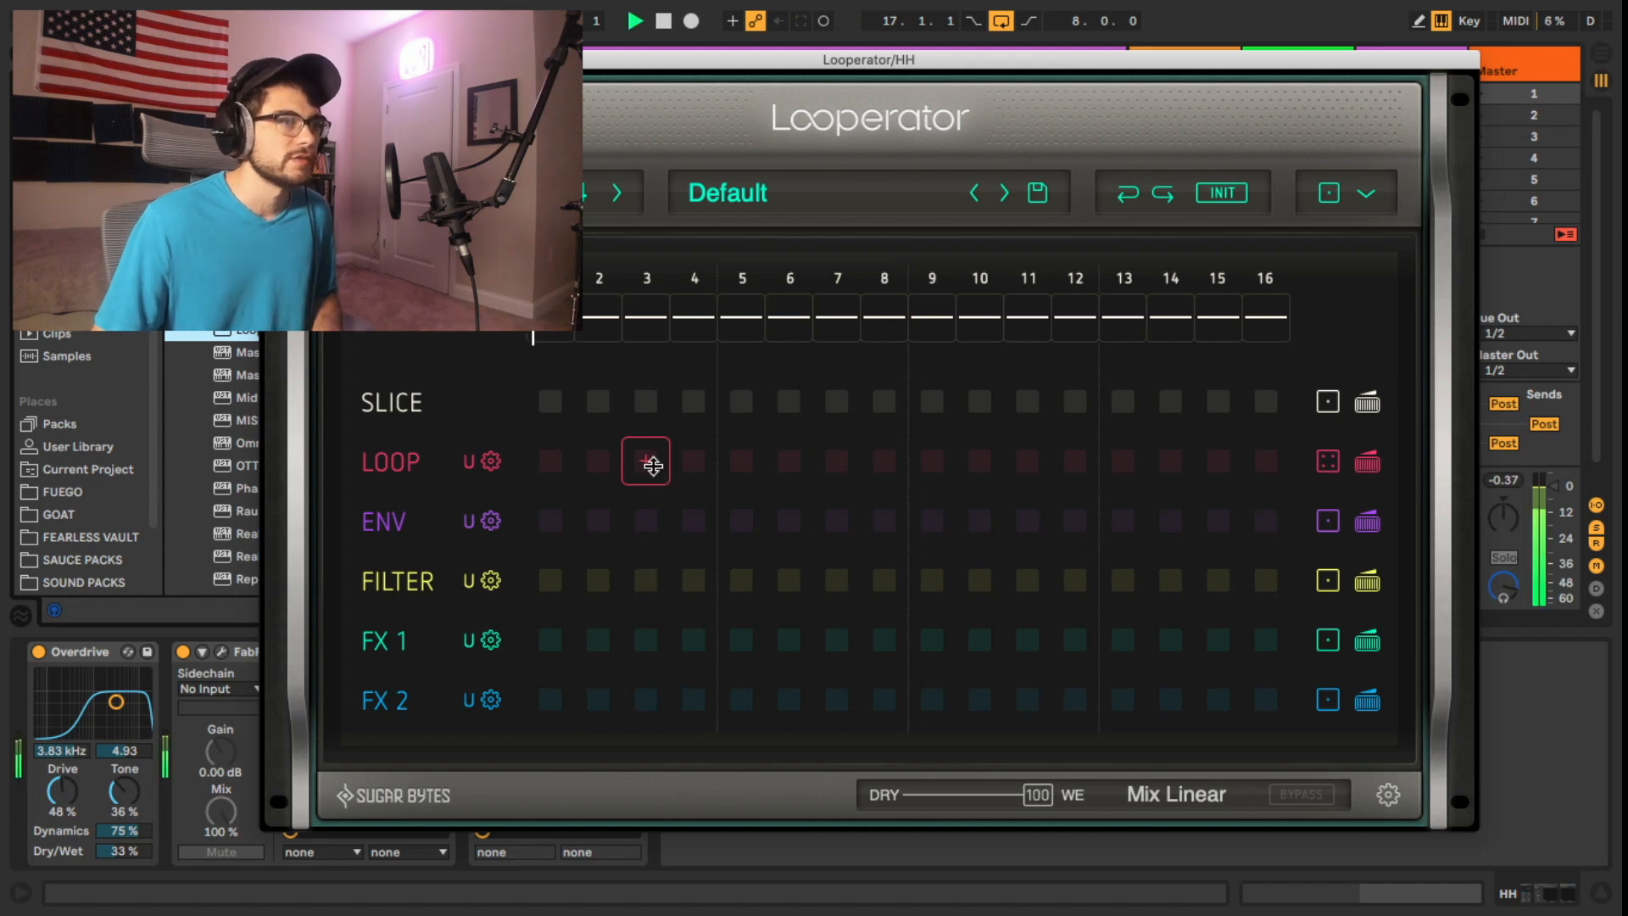
pyautogui.click(652, 465)
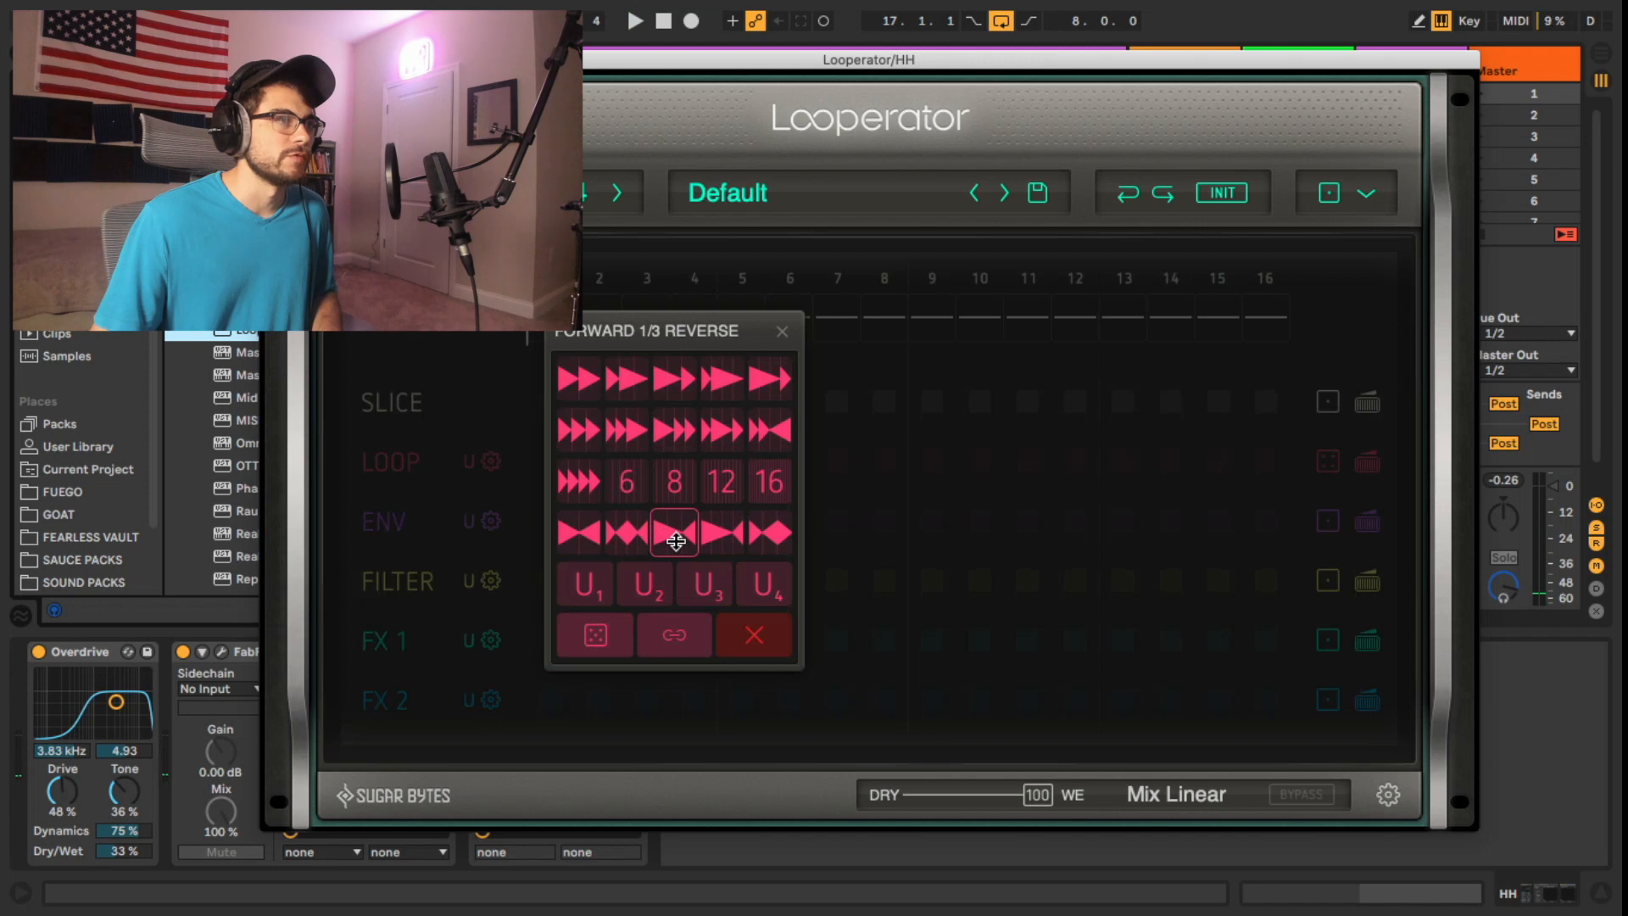
pyautogui.click(676, 541)
pyautogui.press('space')
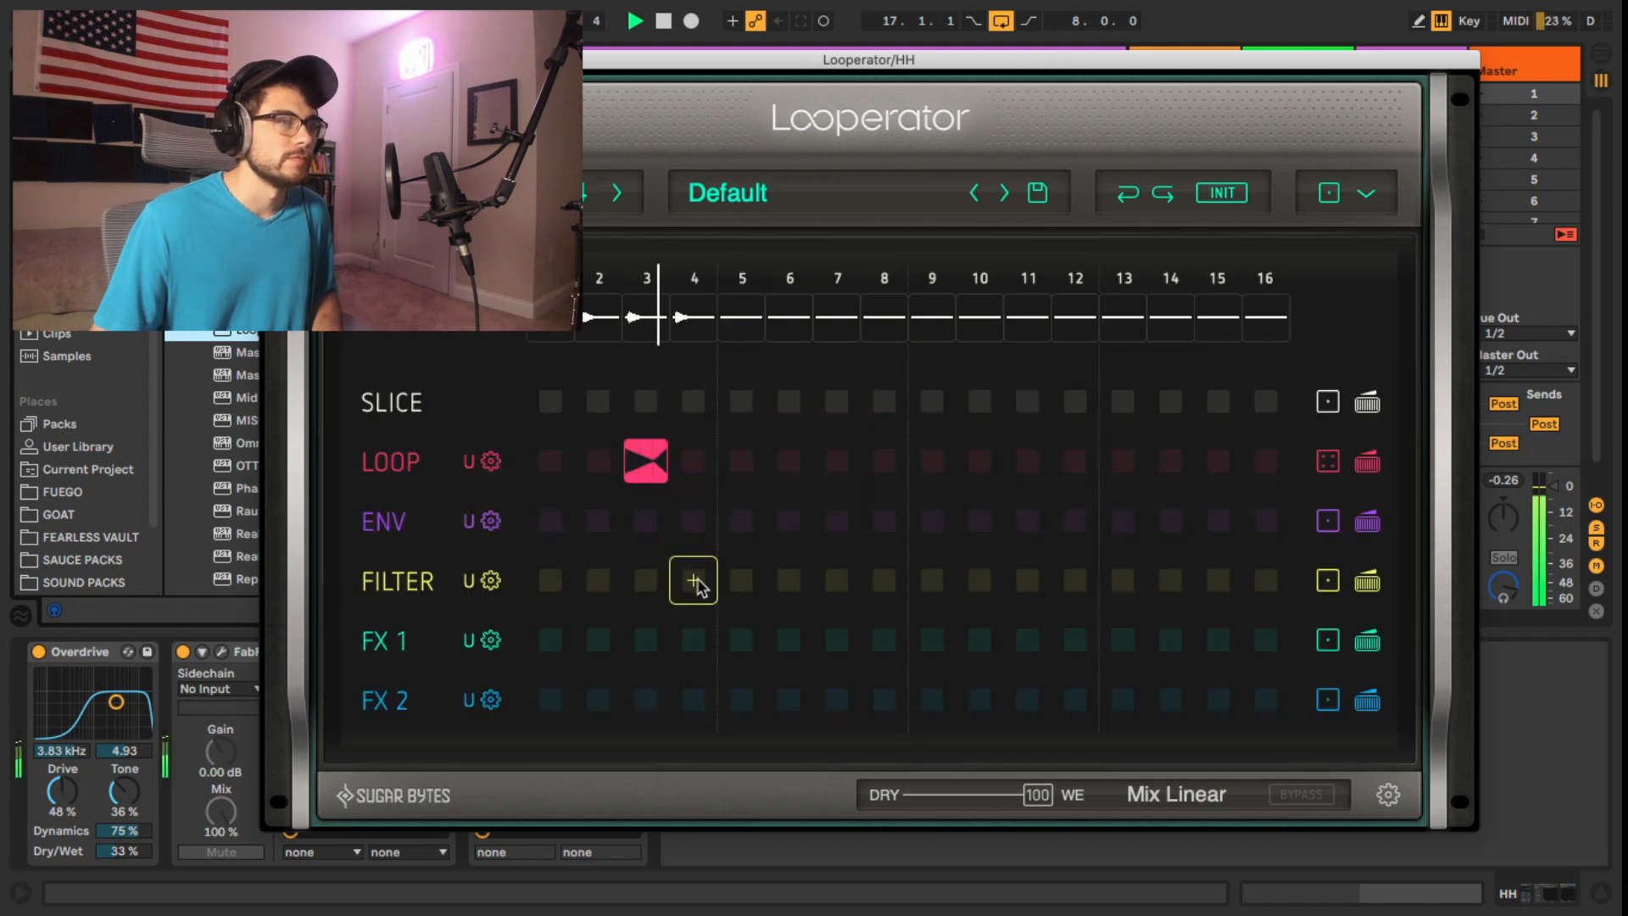
pyautogui.press('space')
pyautogui.click(660, 463)
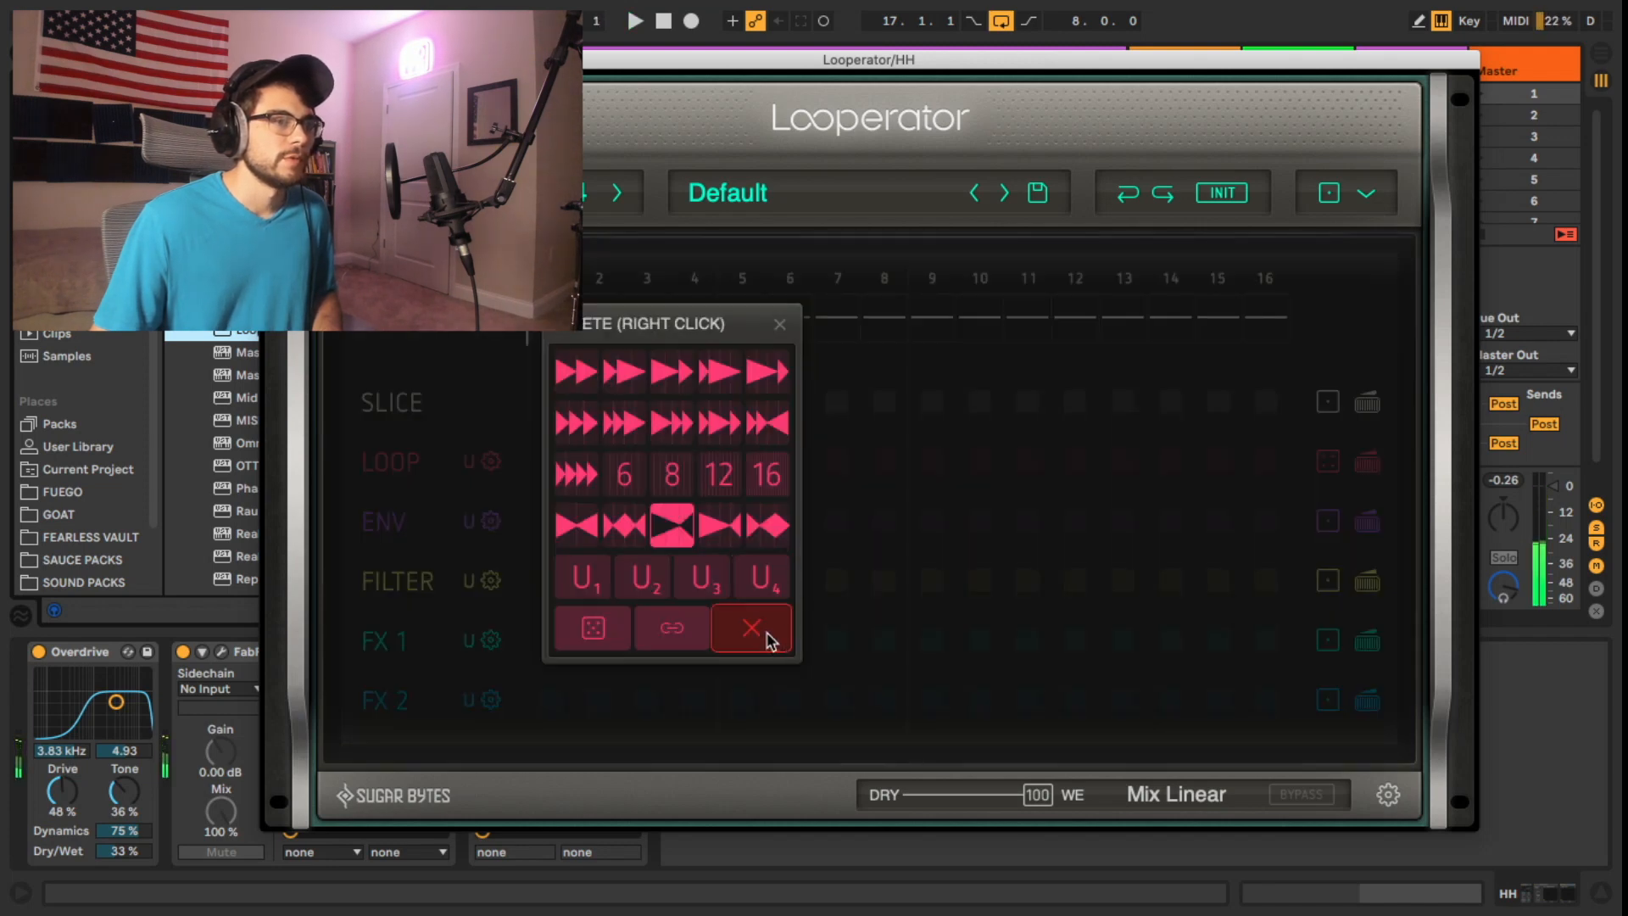
pyautogui.click(765, 634)
# Step: Place a Forward 1/3 Reverse loop on step 4 of the LOOP row and play the result
pyautogui.click(687, 459)
pyautogui.click(687, 526)
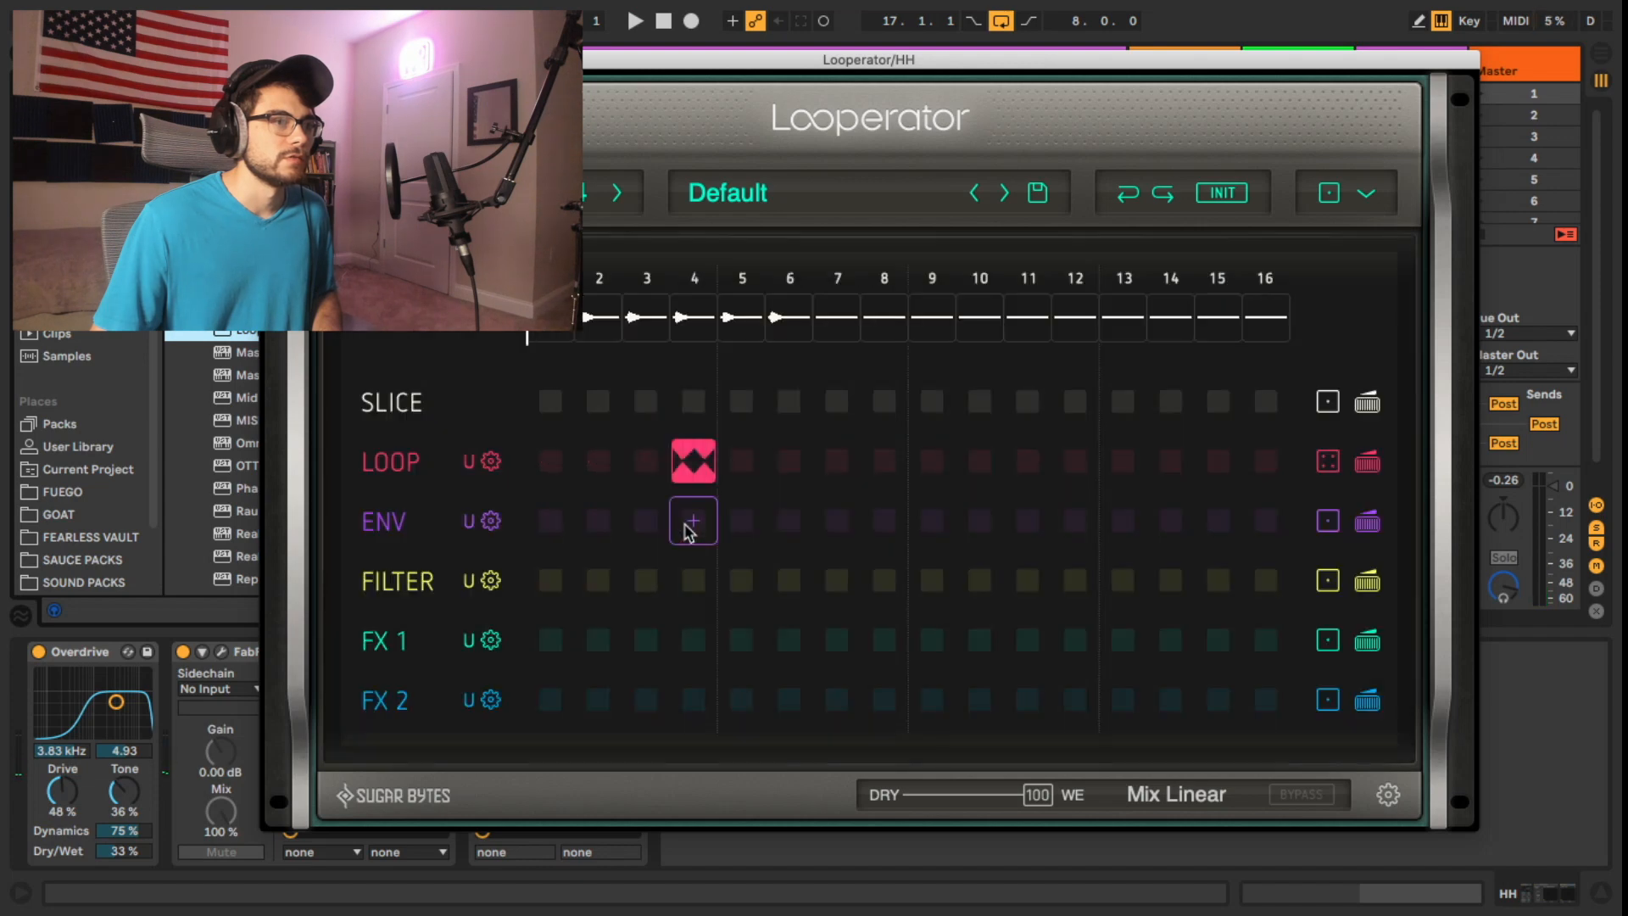
pyautogui.click(688, 462)
pyautogui.click(702, 538)
pyautogui.press('space')
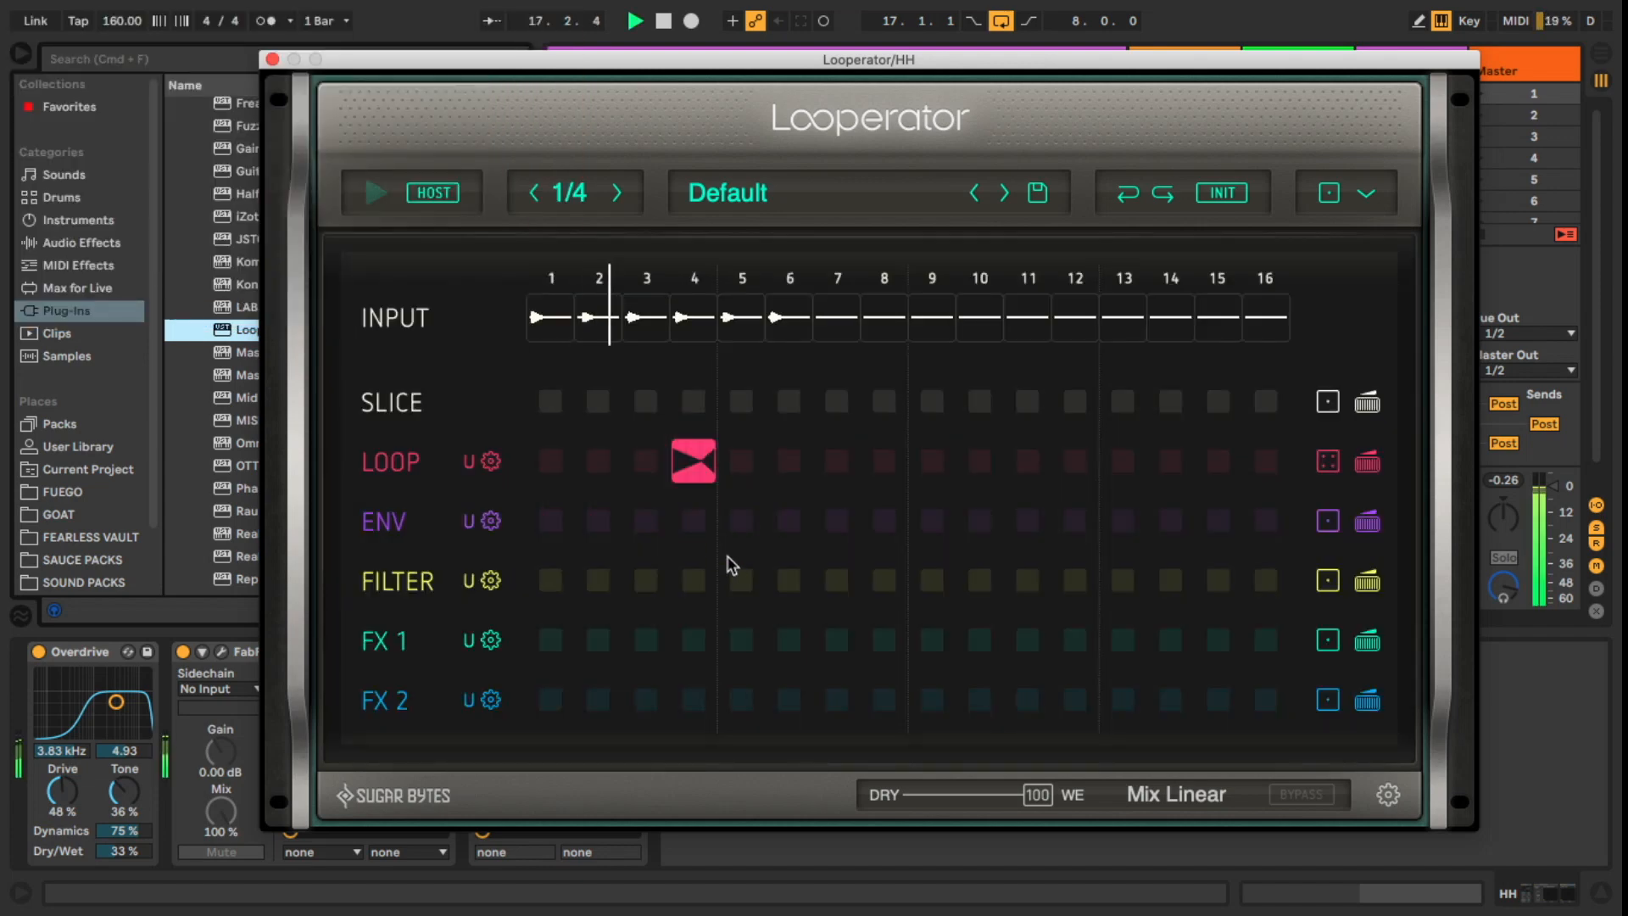
# Step: Try the double-diamond reverse loop on step 11 of the LOOP row and delete it
pyautogui.click(1043, 467)
pyautogui.click(1009, 539)
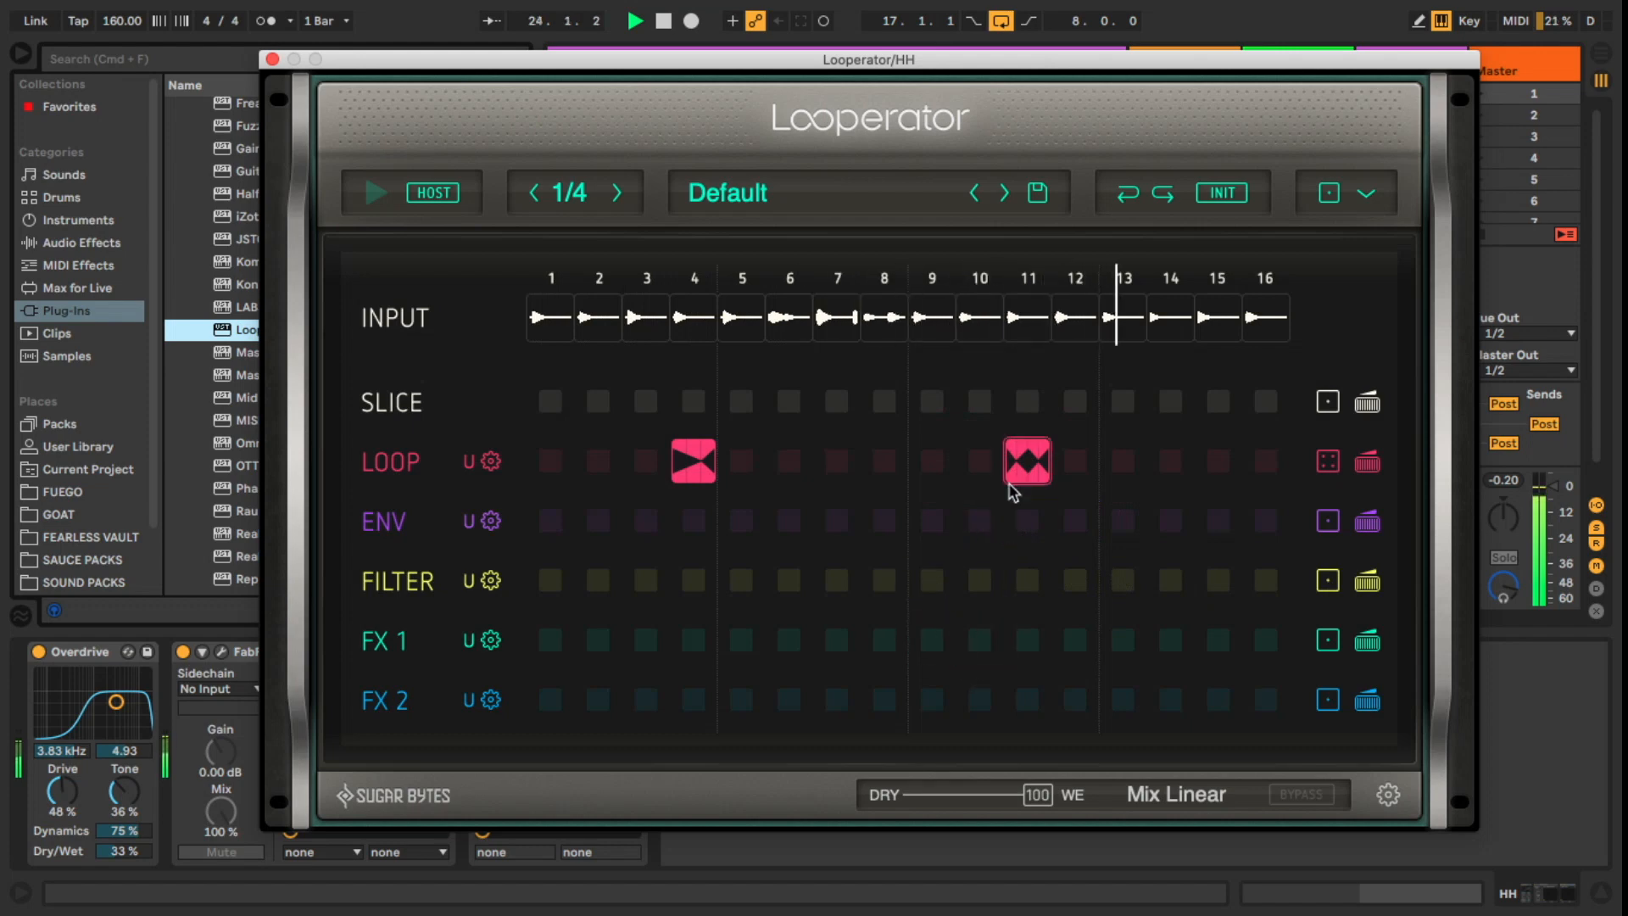
pyautogui.click(1039, 465)
pyautogui.click(1136, 627)
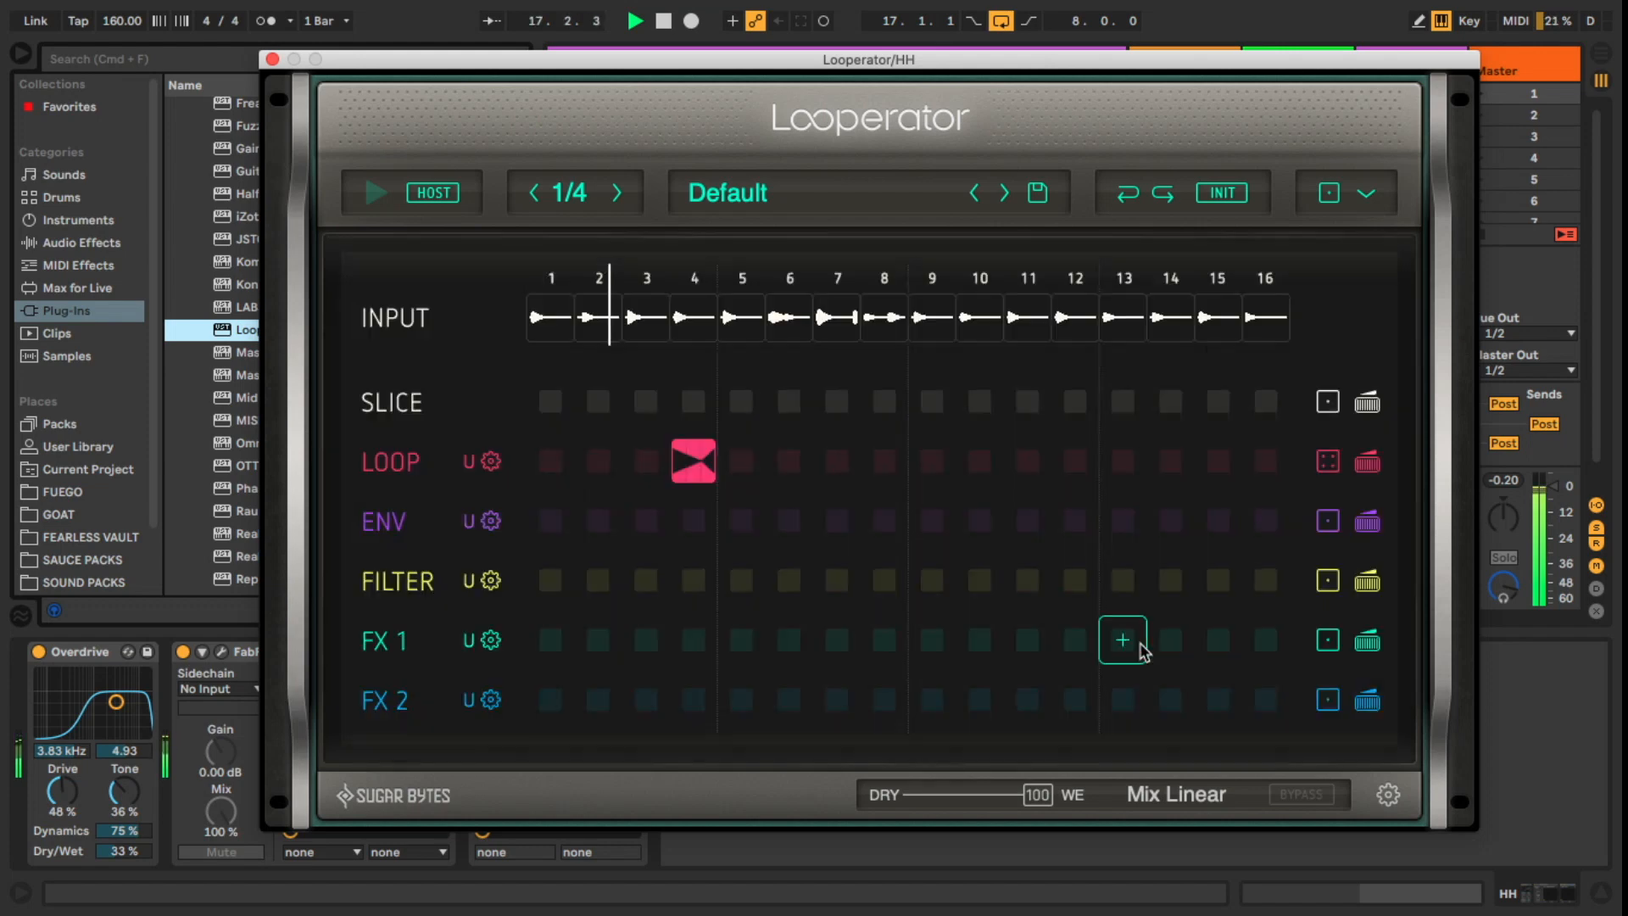
# Step: Place the double-diamond reverse loop on step 12 and lower the LOOP row's mix to about 63
pyautogui.click(1078, 479)
pyautogui.click(1056, 536)
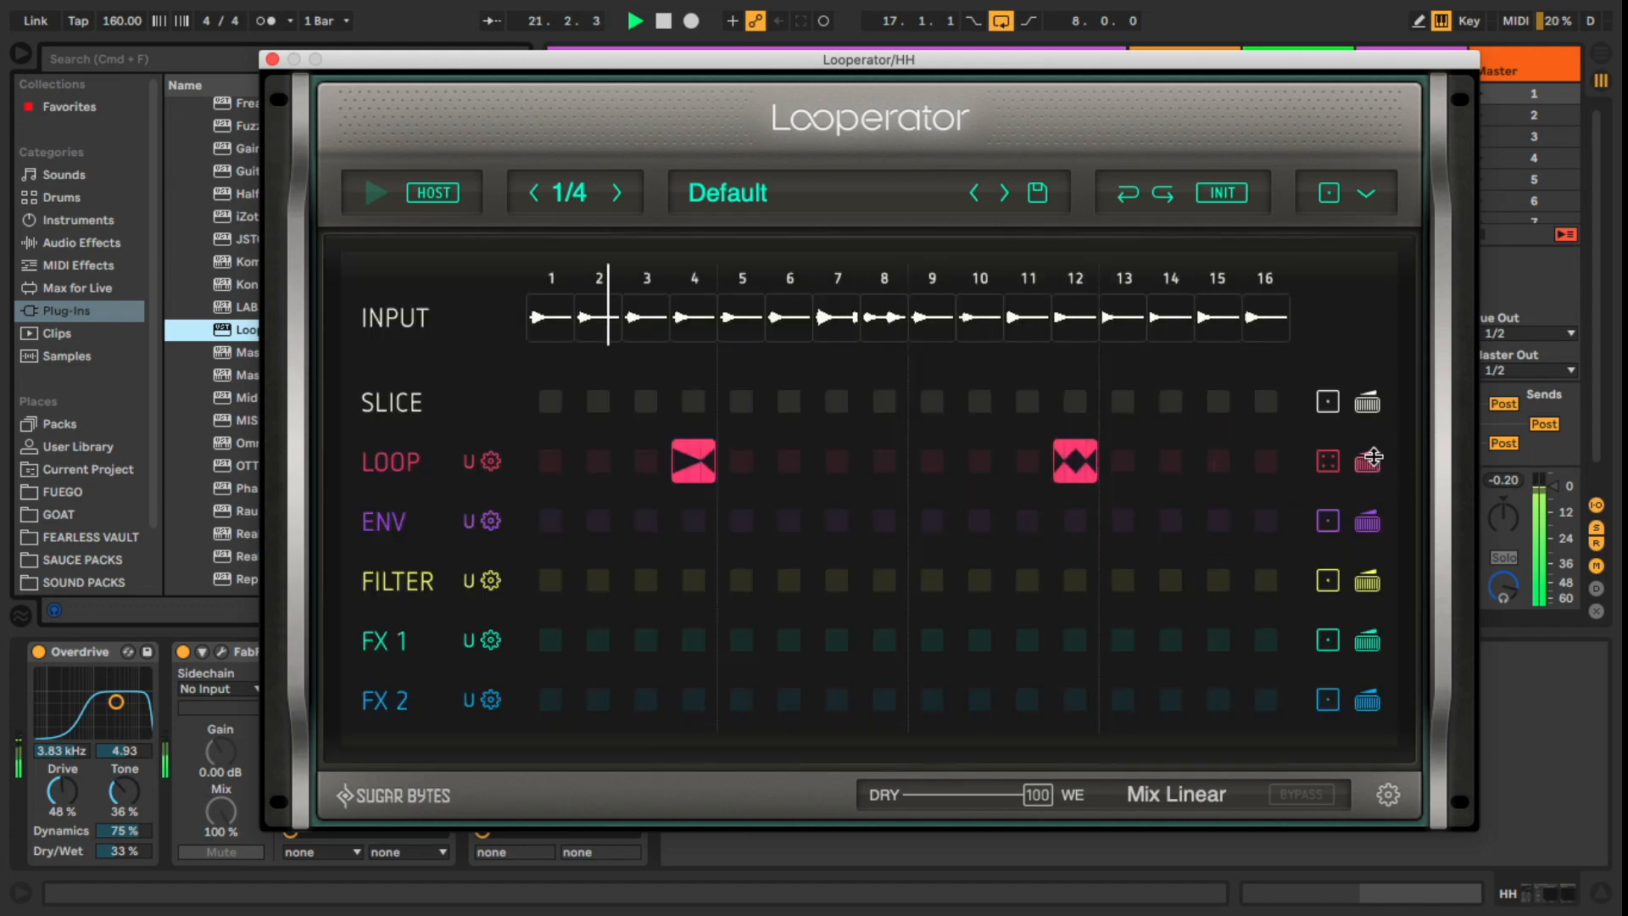
pyautogui.moveTo(1373, 458); pyautogui.dragTo(1314, 472)
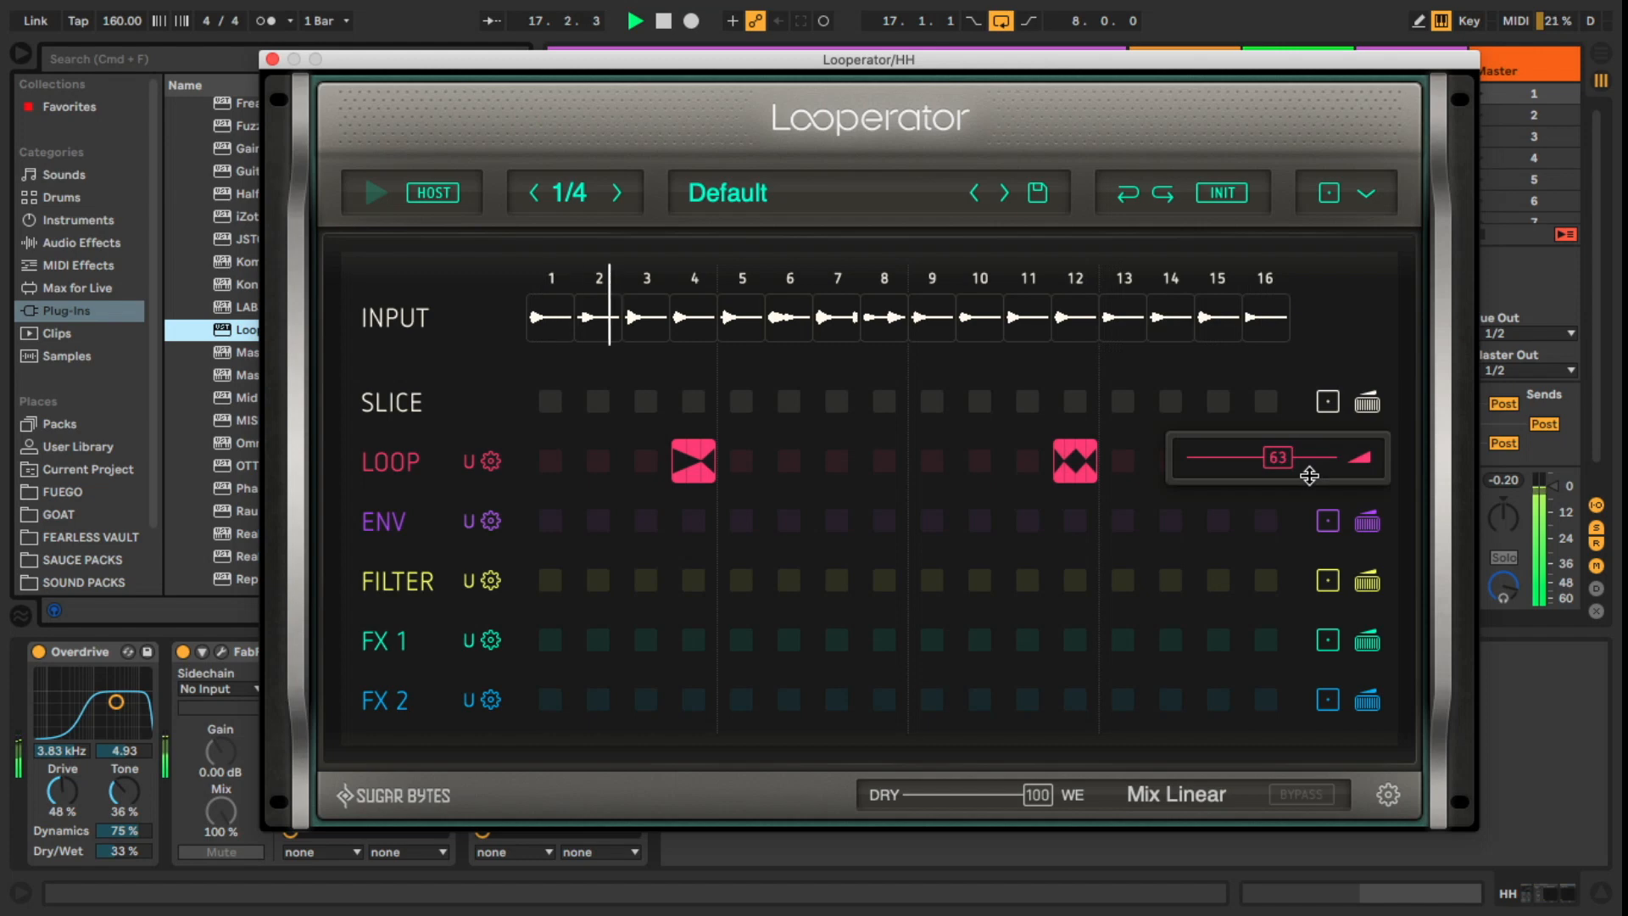
pyautogui.moveTo(1312, 477); pyautogui.dragTo(1310, 480)
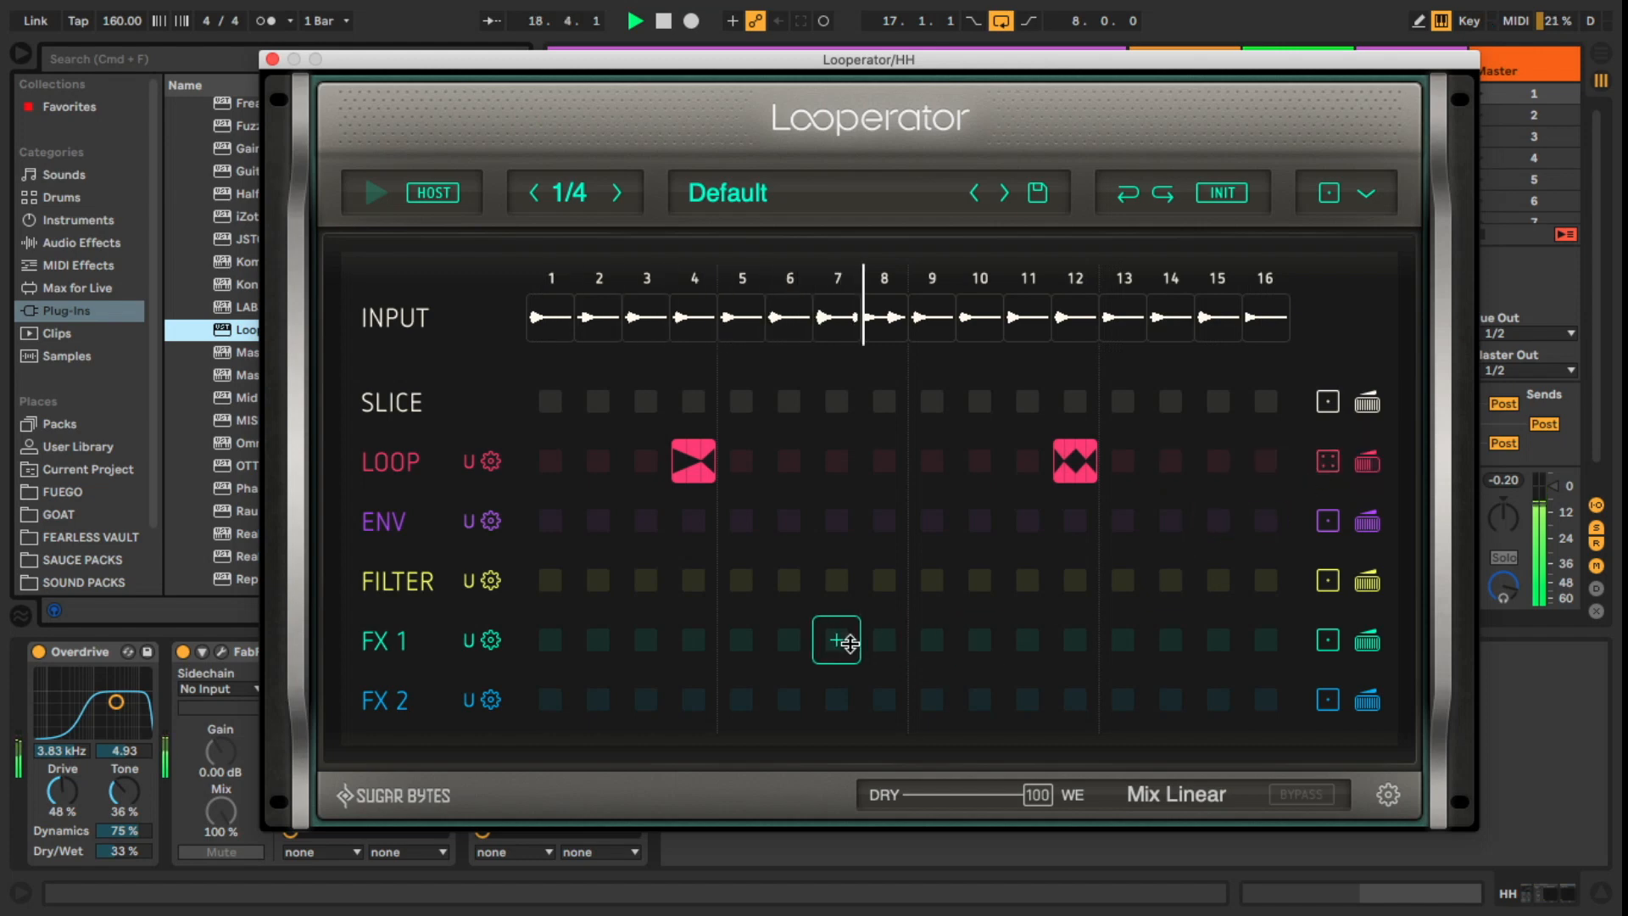
# Step: Add the first concentric-circles effect to steps 1 and 9 of the FX 2 row
pyautogui.click(547, 704)
pyautogui.click(509, 550)
pyautogui.press('space')
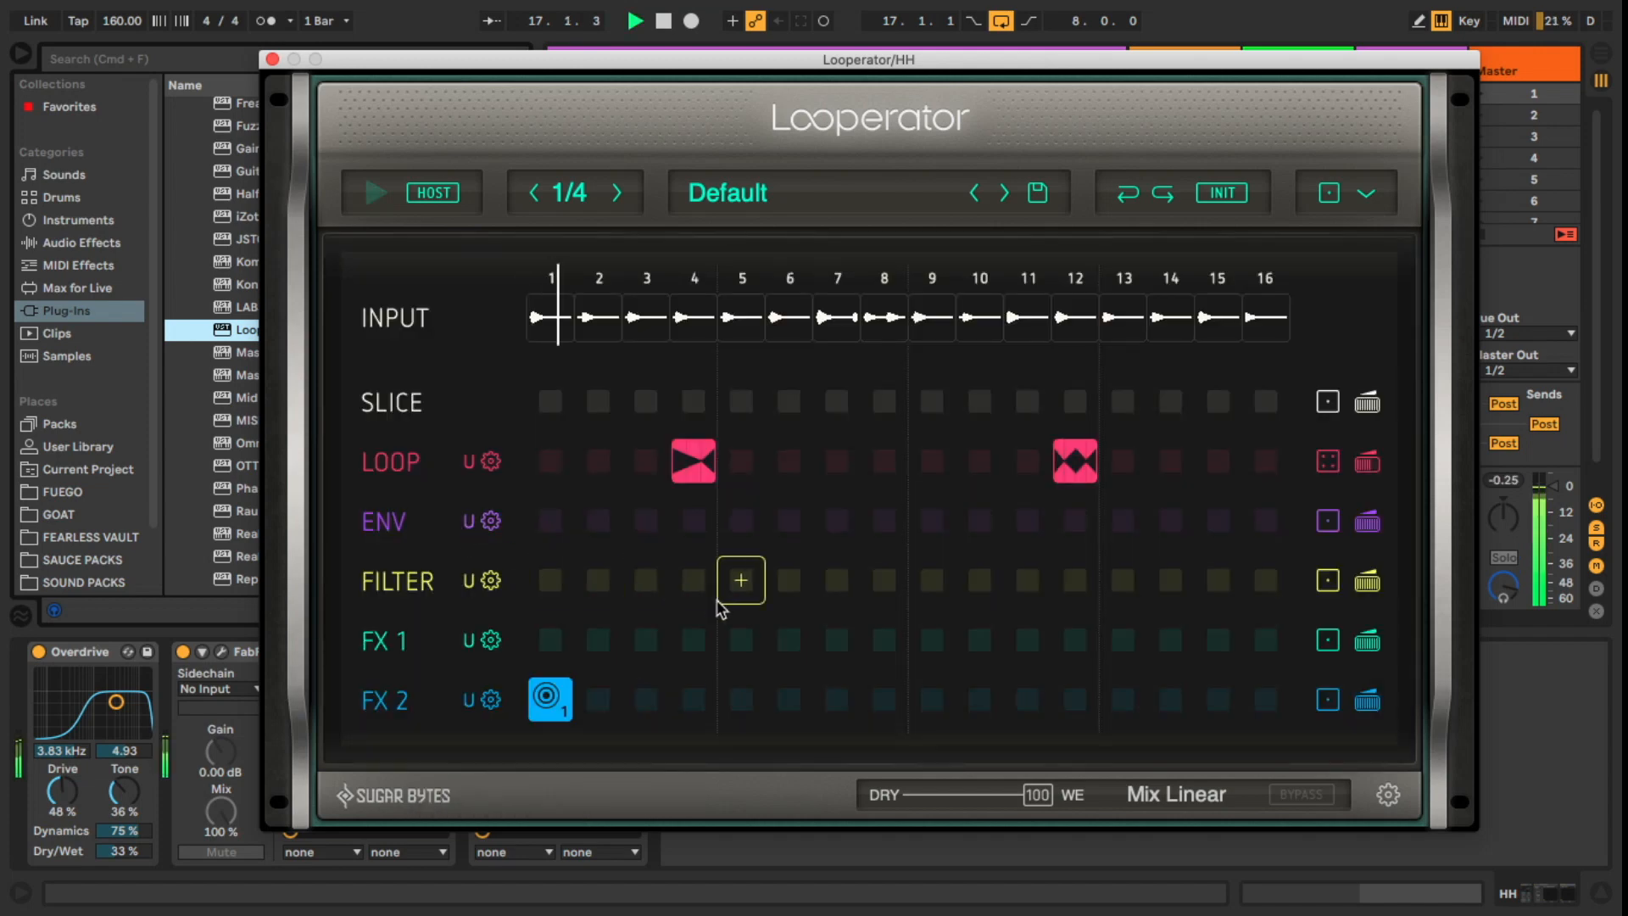
pyautogui.click(924, 702)
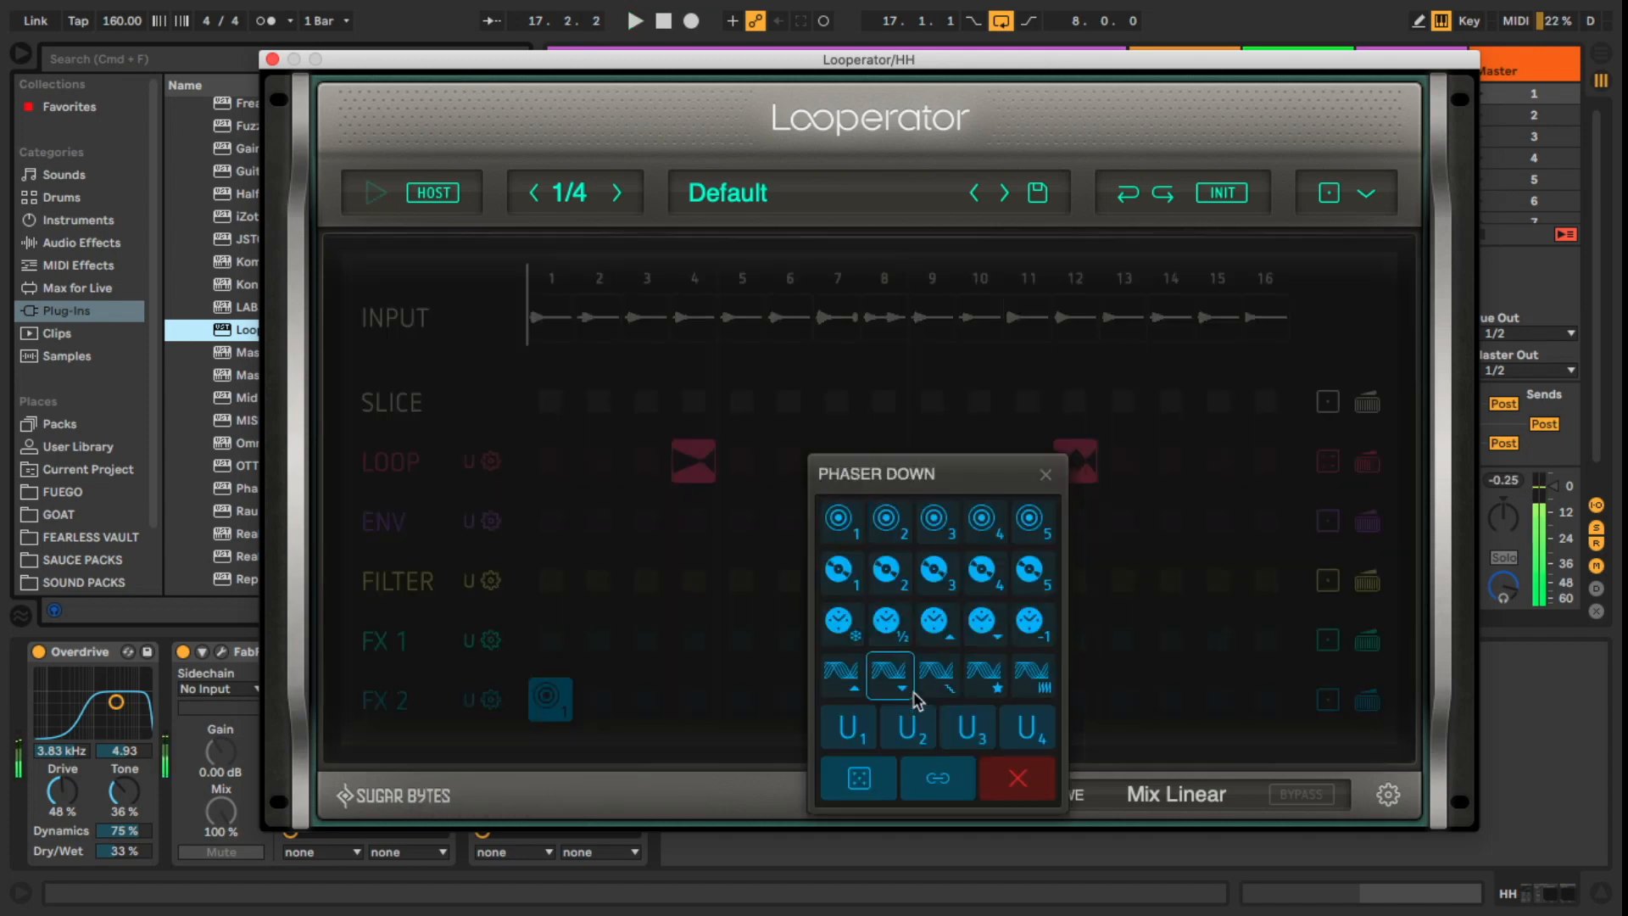
pyautogui.click(858, 536)
# Step: Lower the FX 2 row's mix to about 39 while the pattern plays
pyautogui.click(1328, 704)
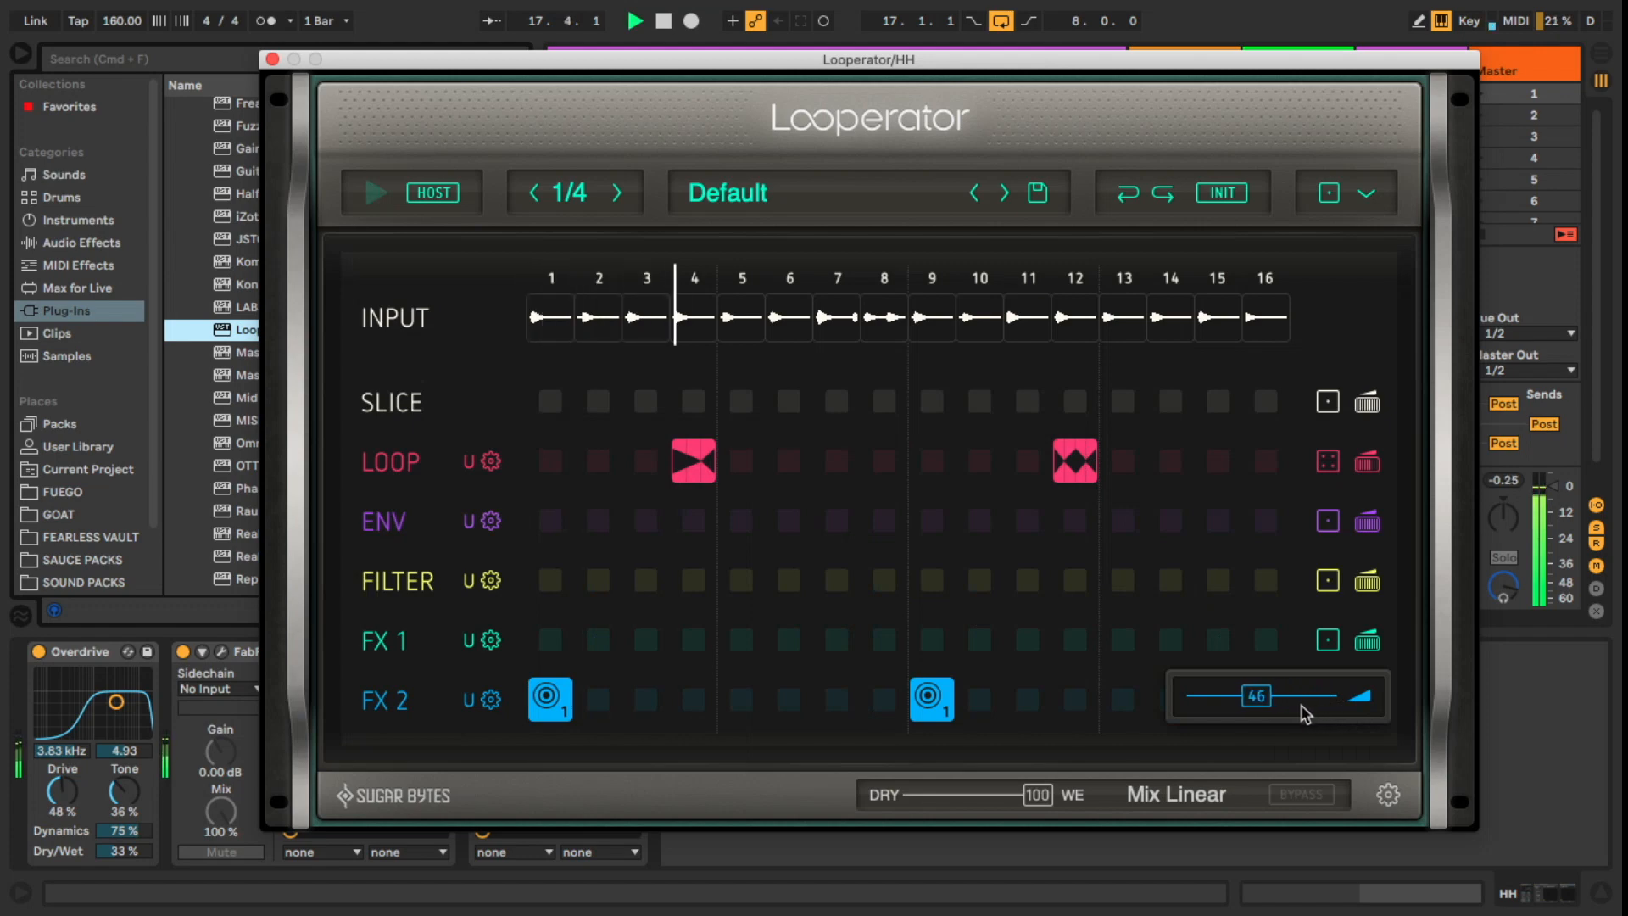
pyautogui.moveTo(1301, 706); pyautogui.dragTo(1301, 707)
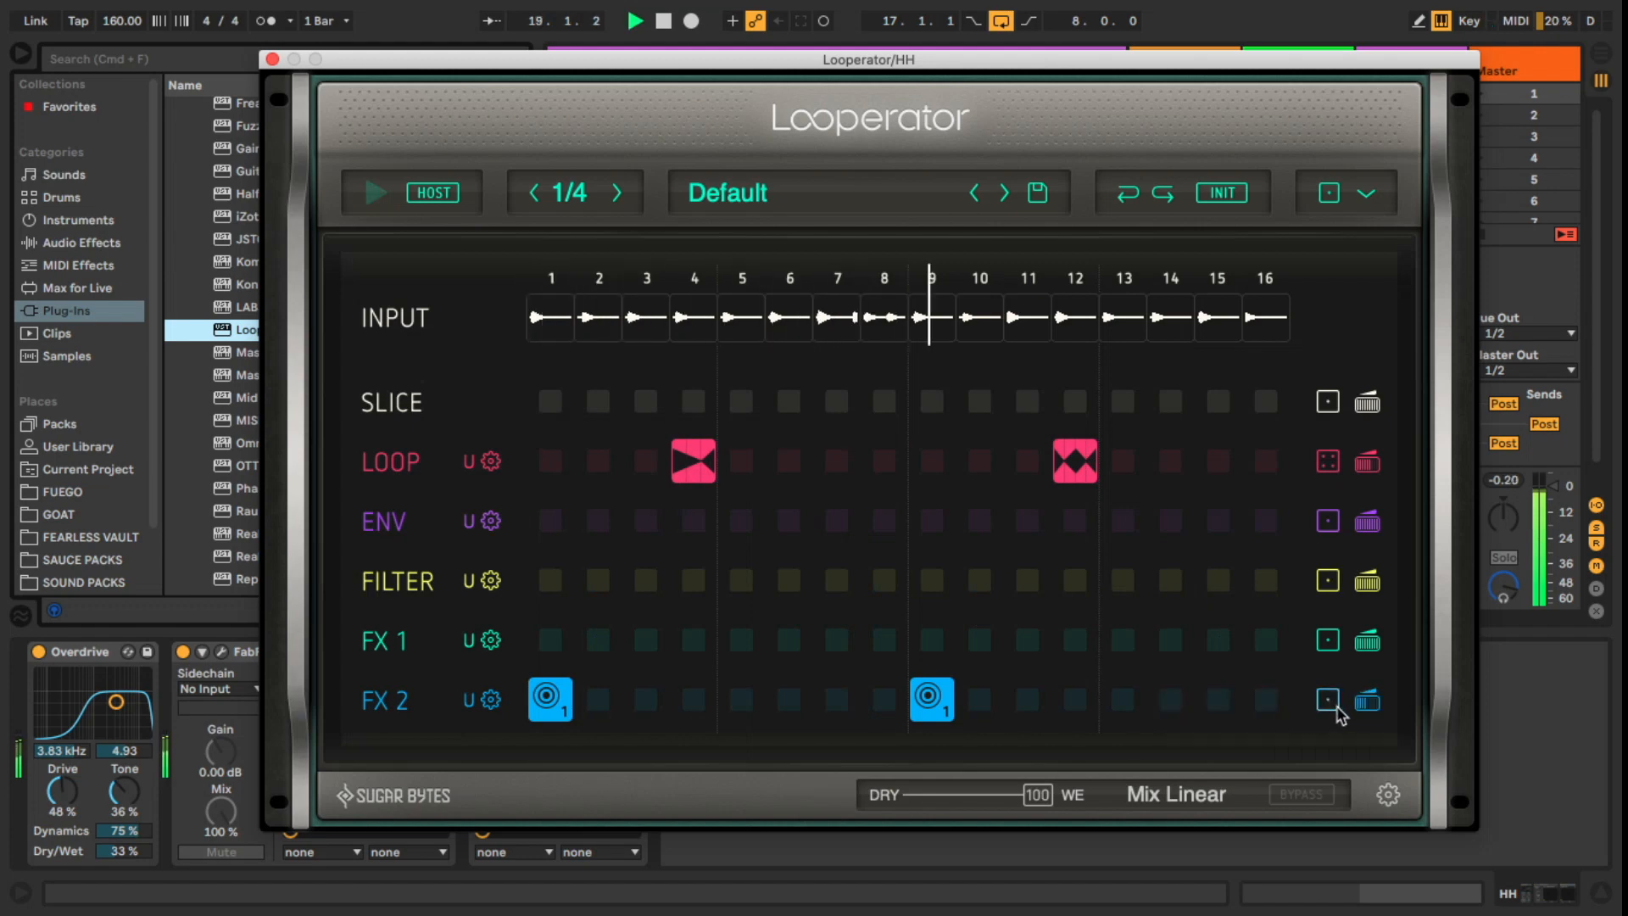
pyautogui.click(1370, 703)
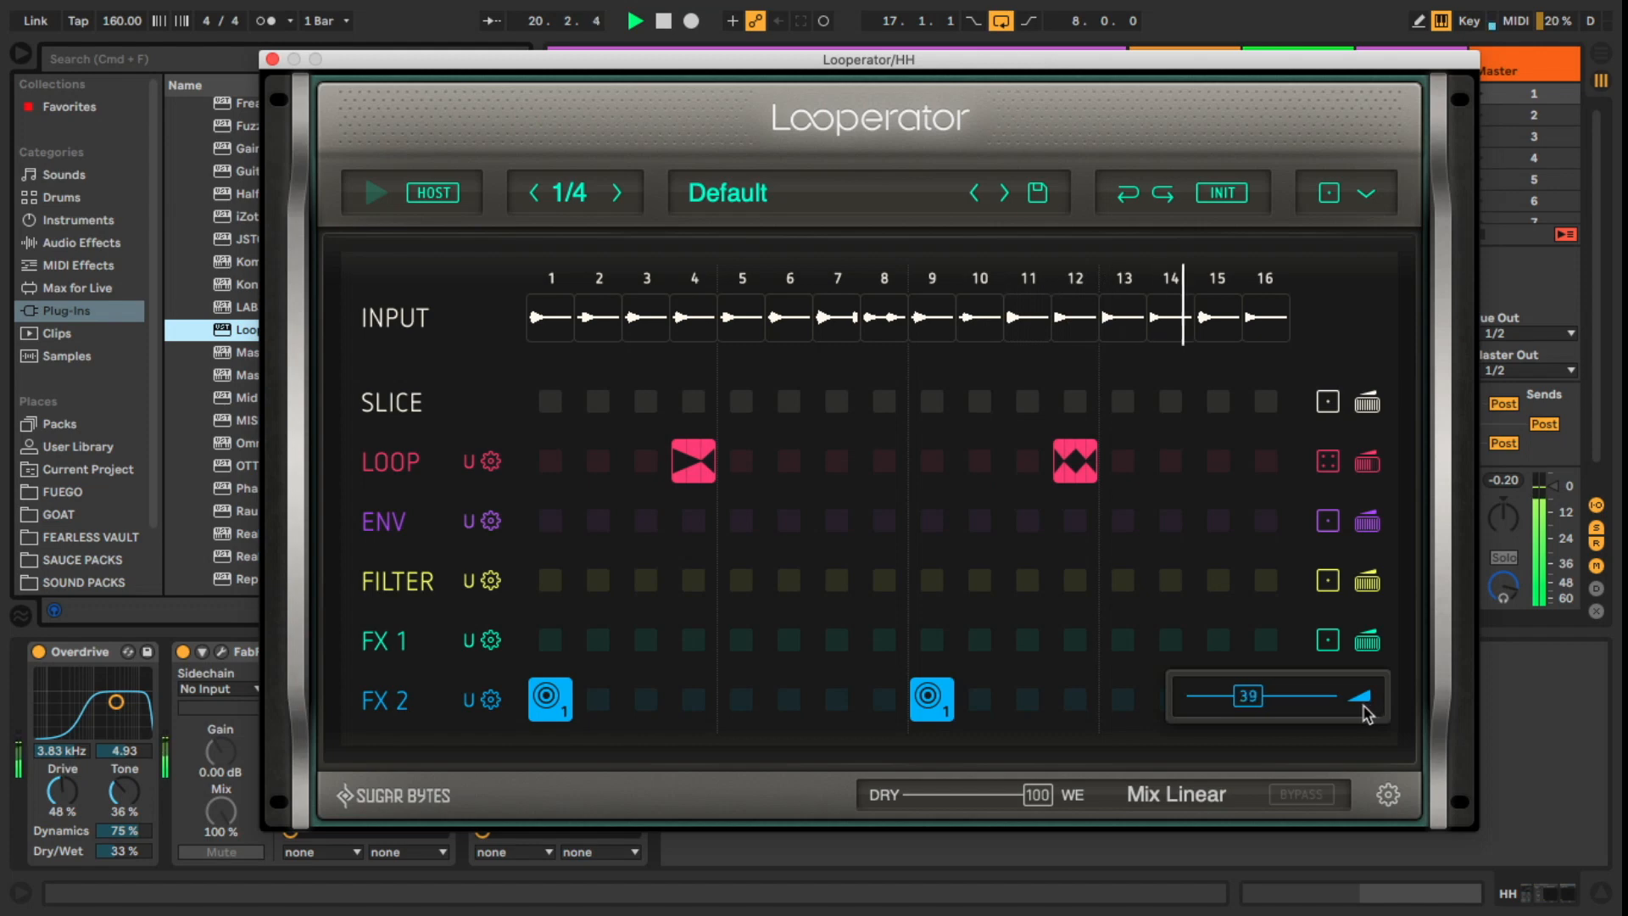
pyautogui.moveTo(1365, 705); pyautogui.dragTo(1364, 707)
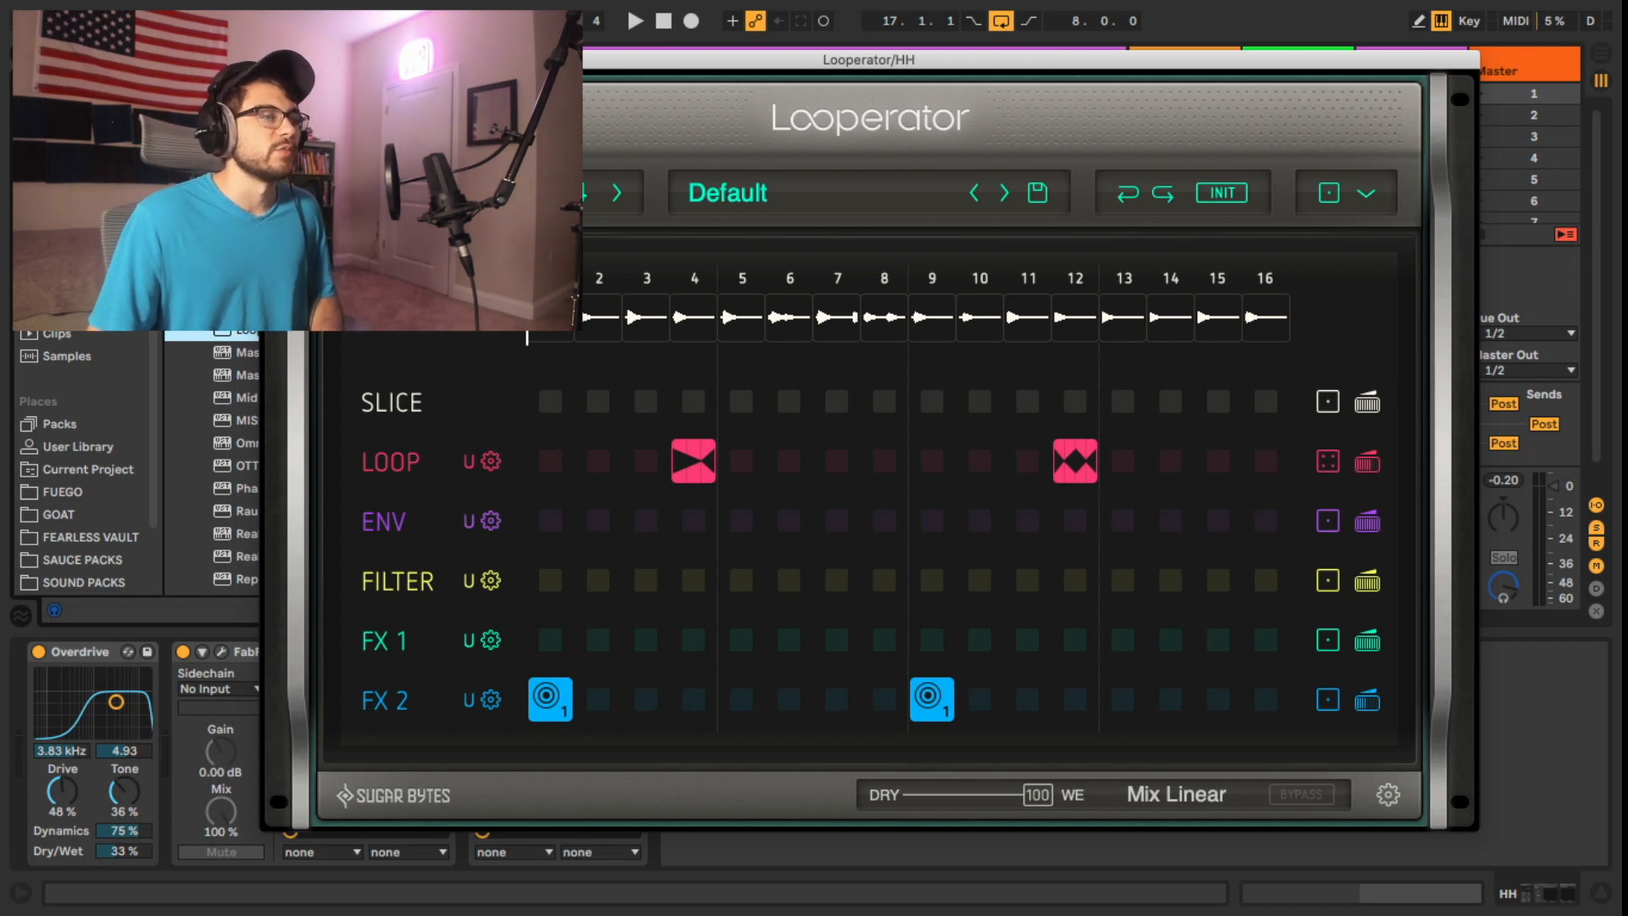
# Step: Close the Looperator window and set the HH group's volume to about -8 dB while the full beat plays
pyautogui.click(273, 60)
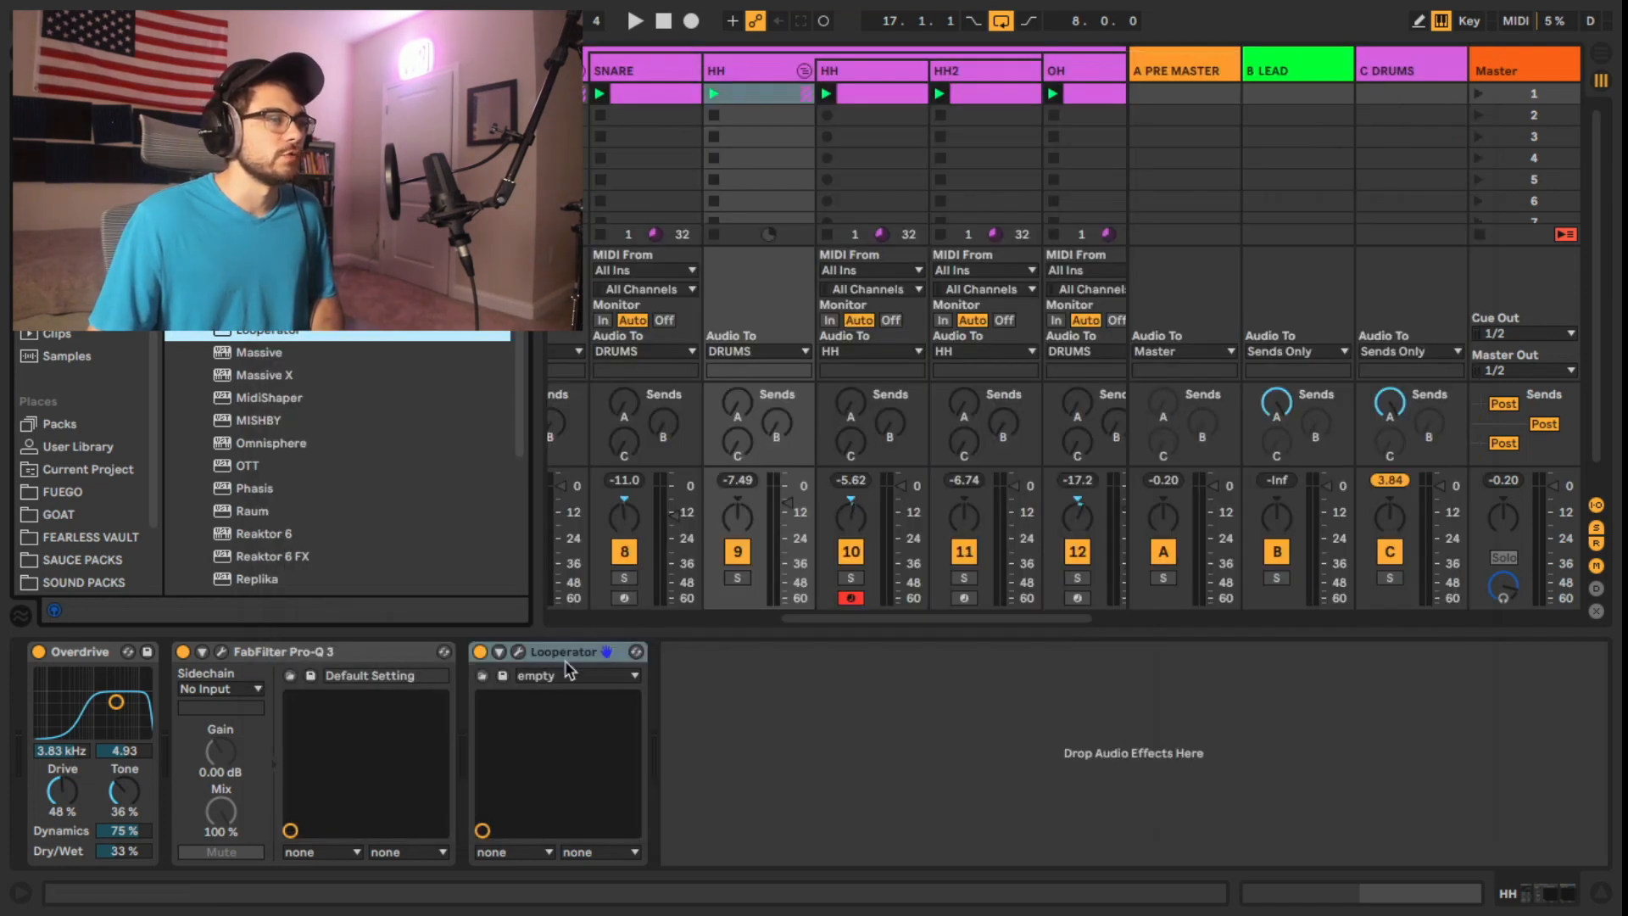
pyautogui.press('space')
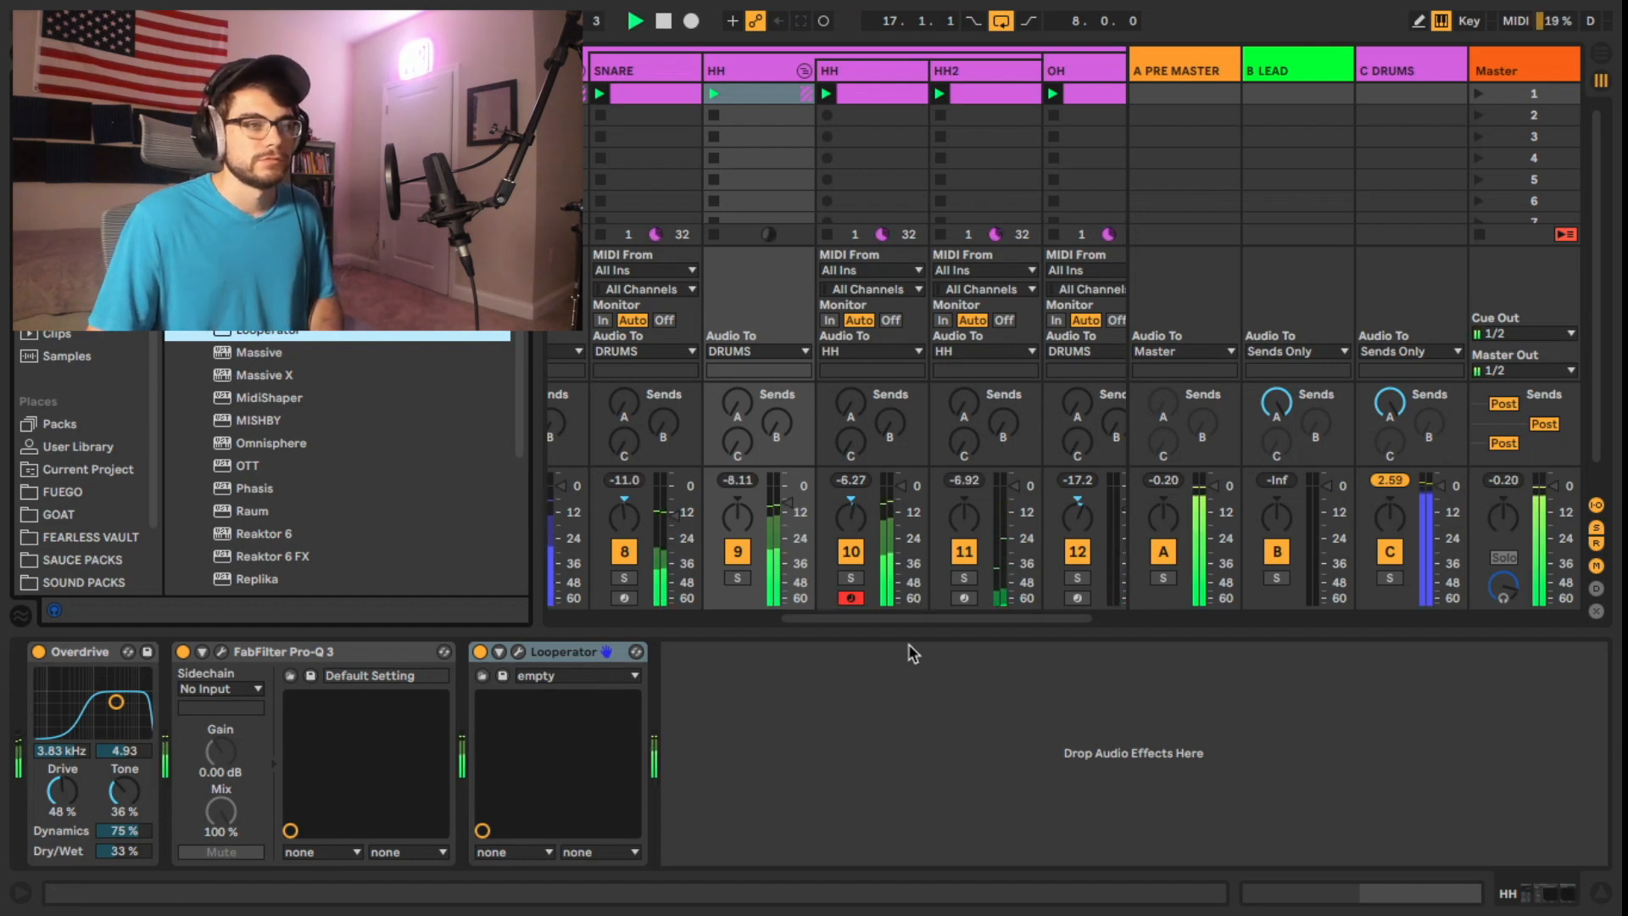
pyautogui.hscroll(-6, 899, 598)
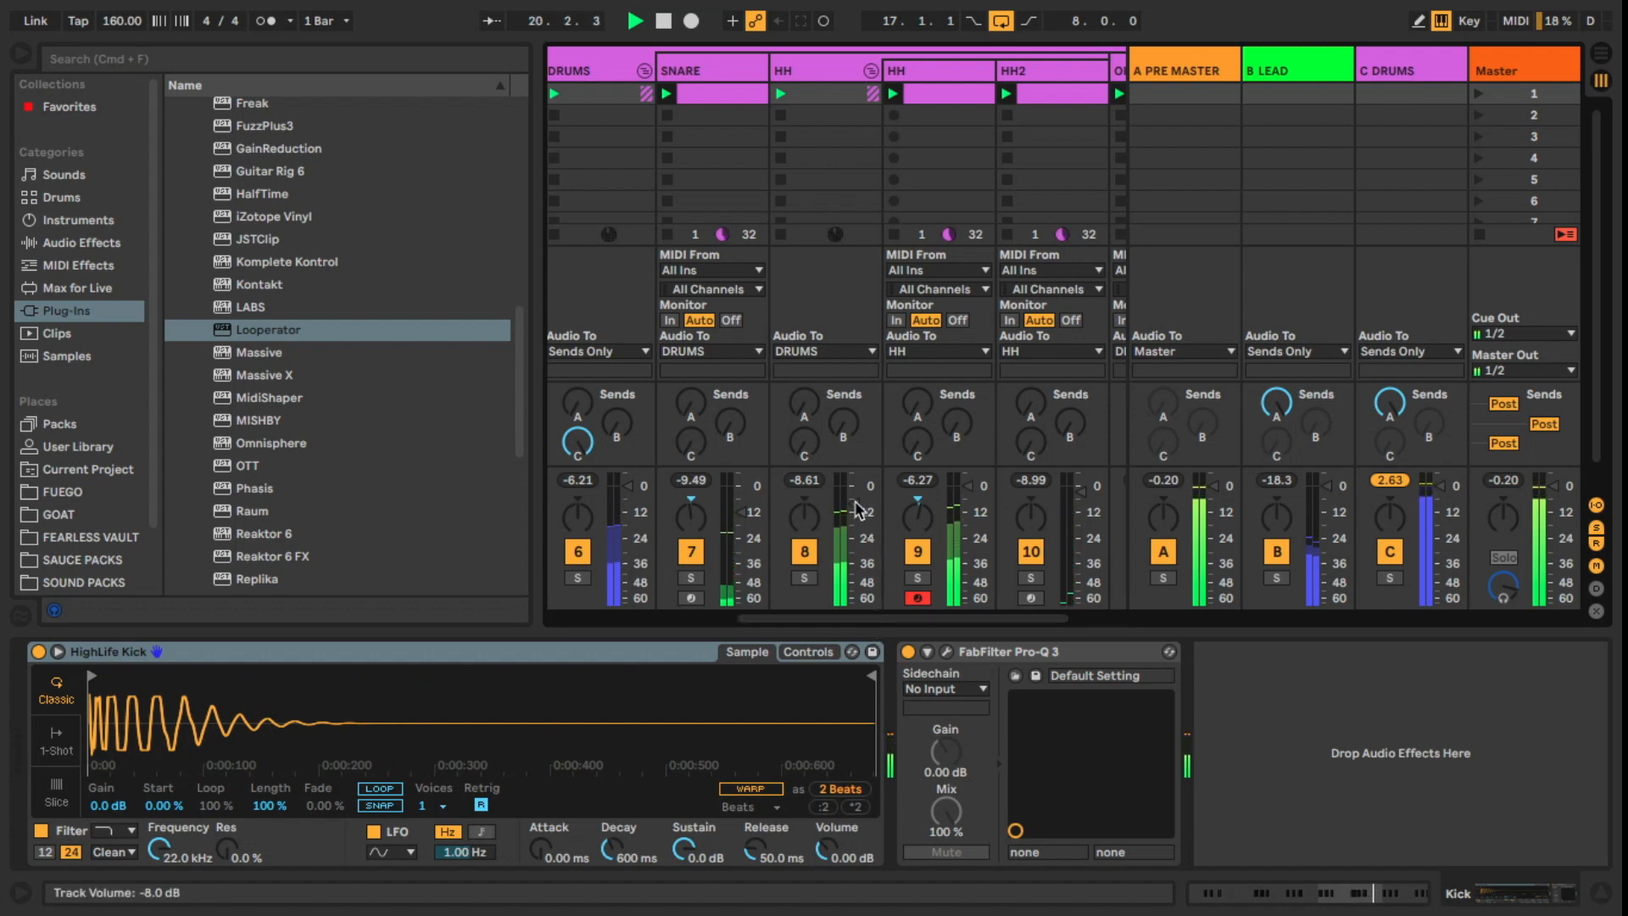
pyautogui.moveTo(858, 509); pyautogui.dragTo(858, 511)
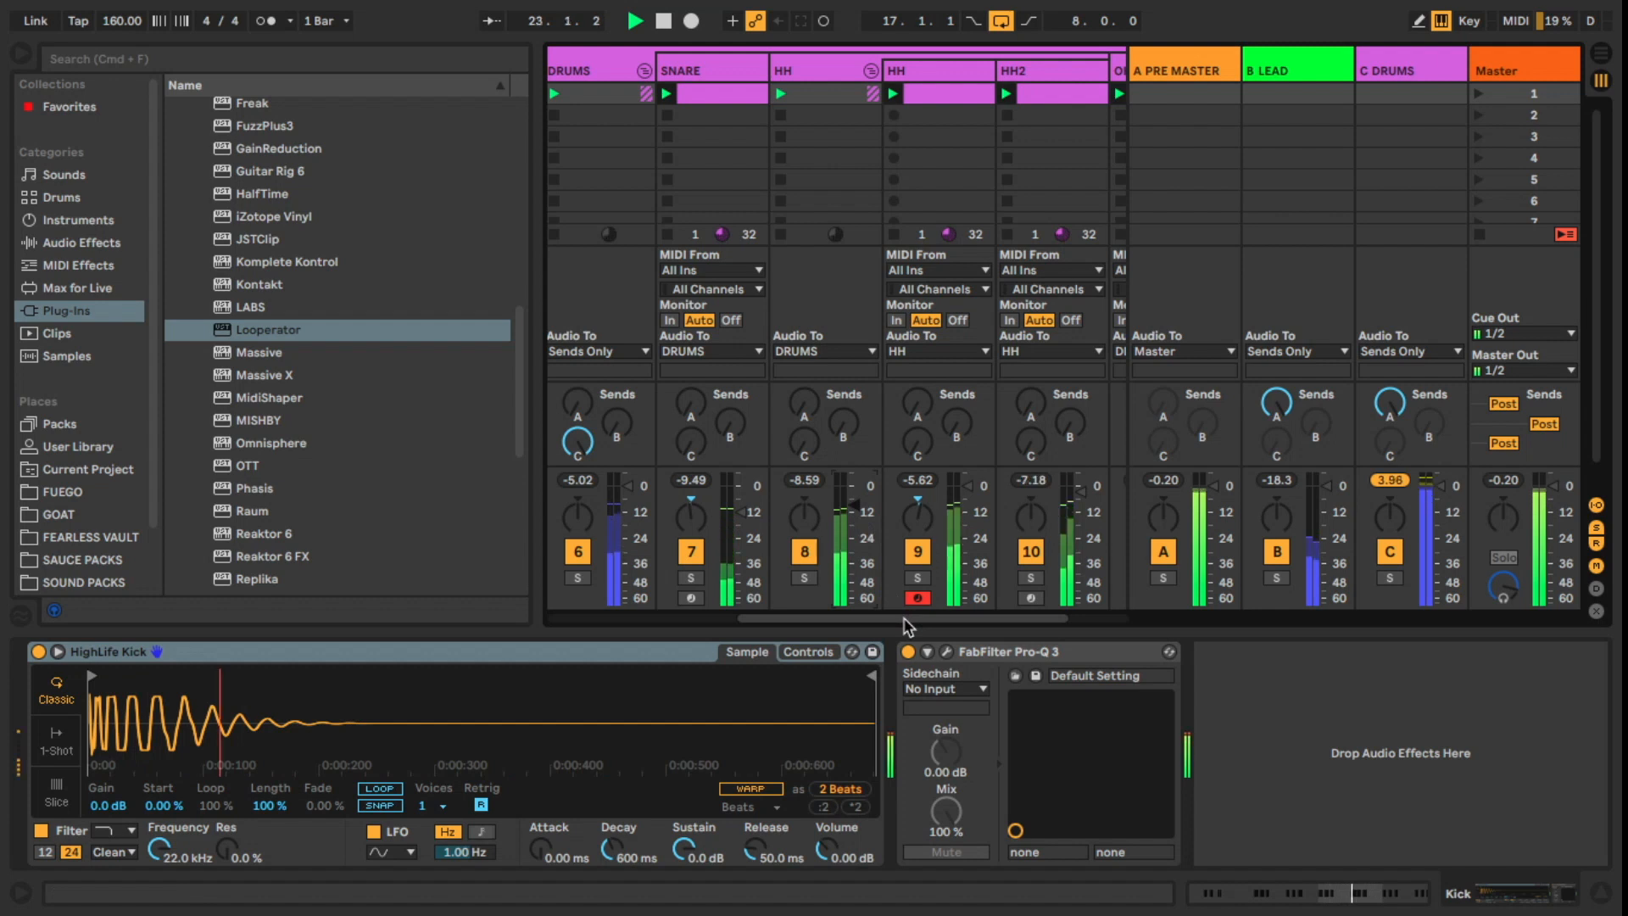
pyautogui.hscroll(5, 905, 625)
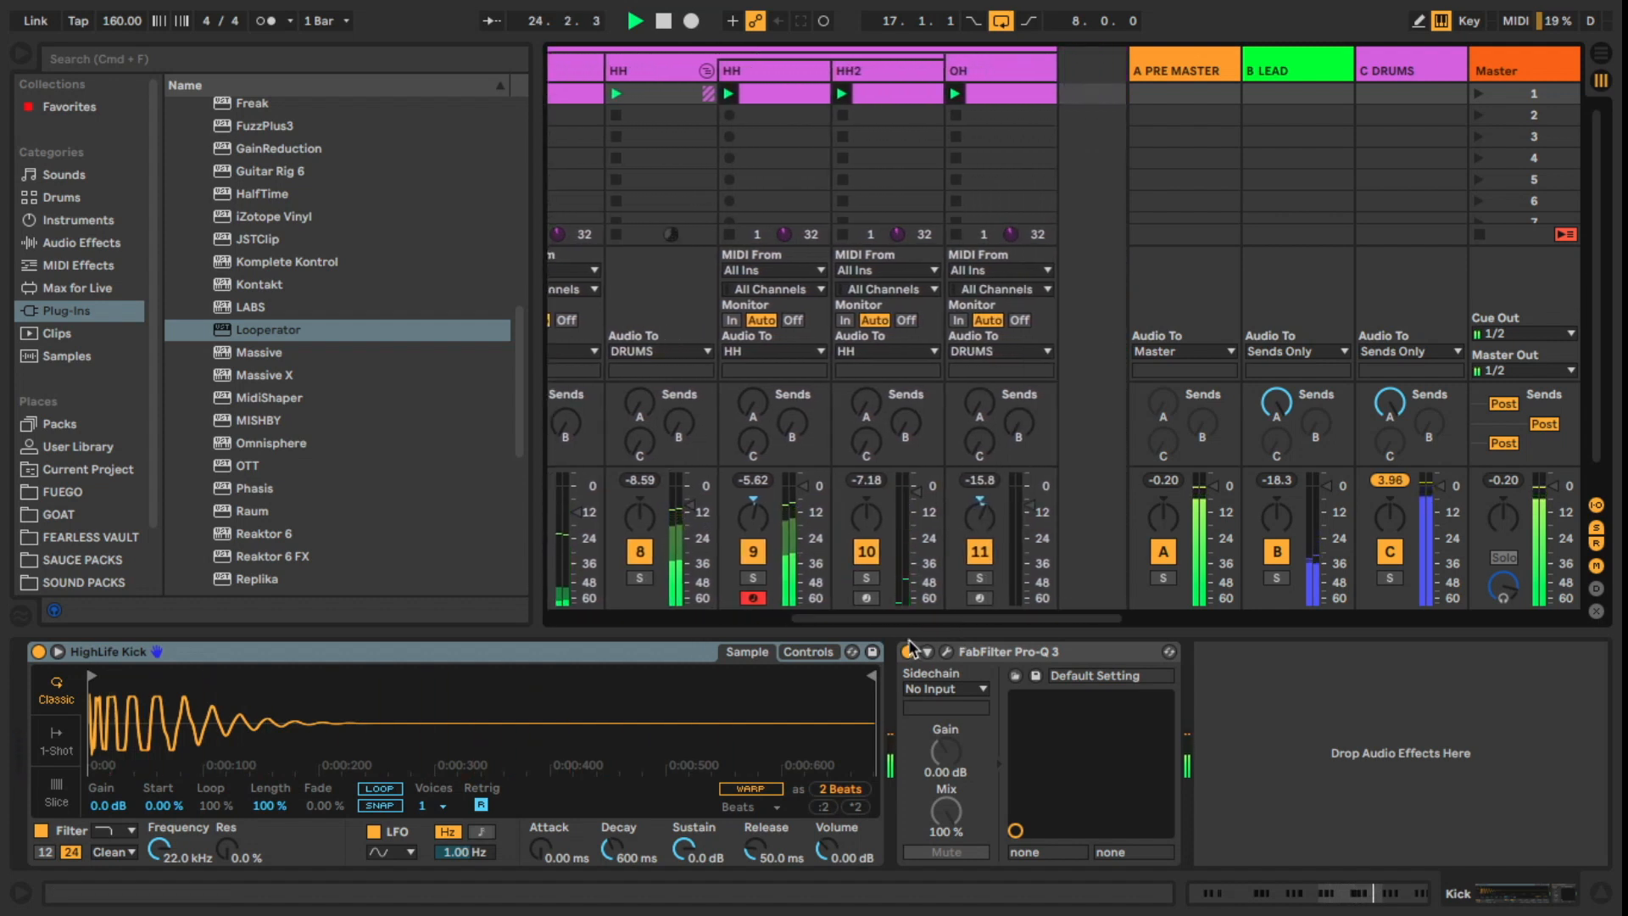